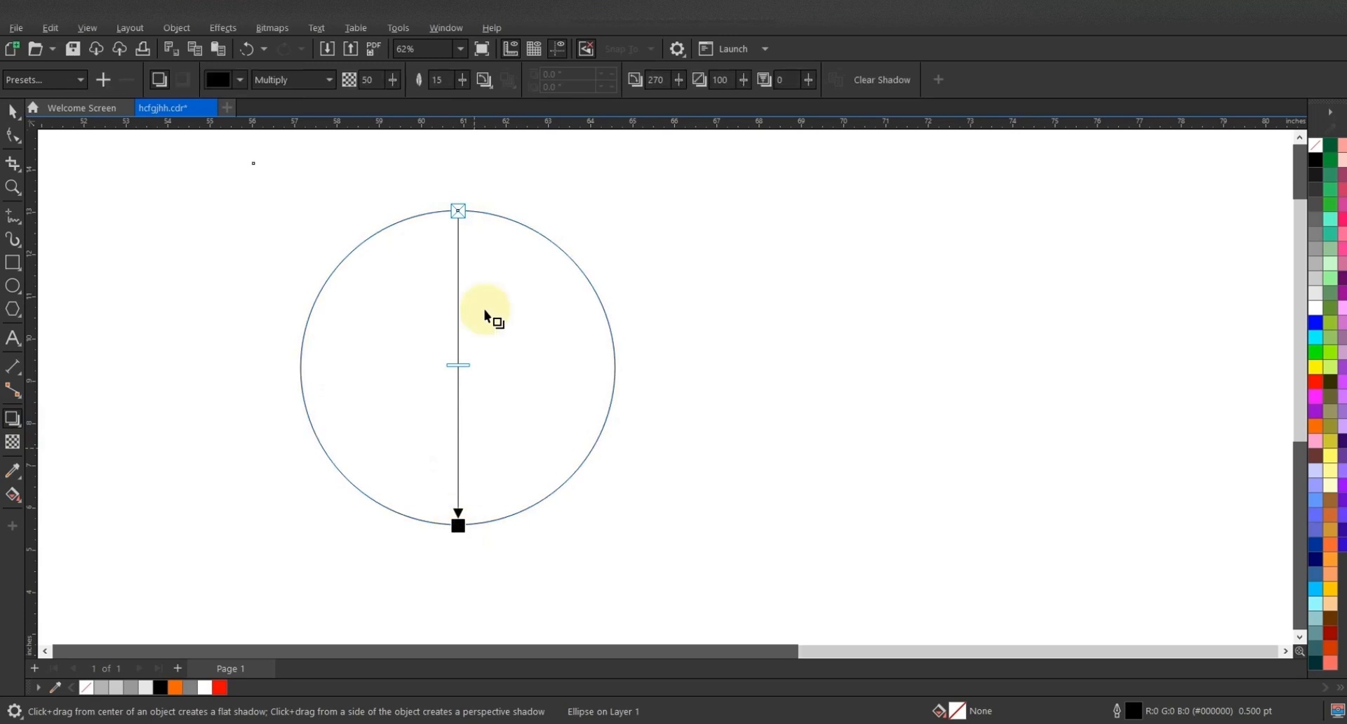
Set the circle's drop shadow to Normal merge mode with the Outside feather direction
left_click(324, 79)
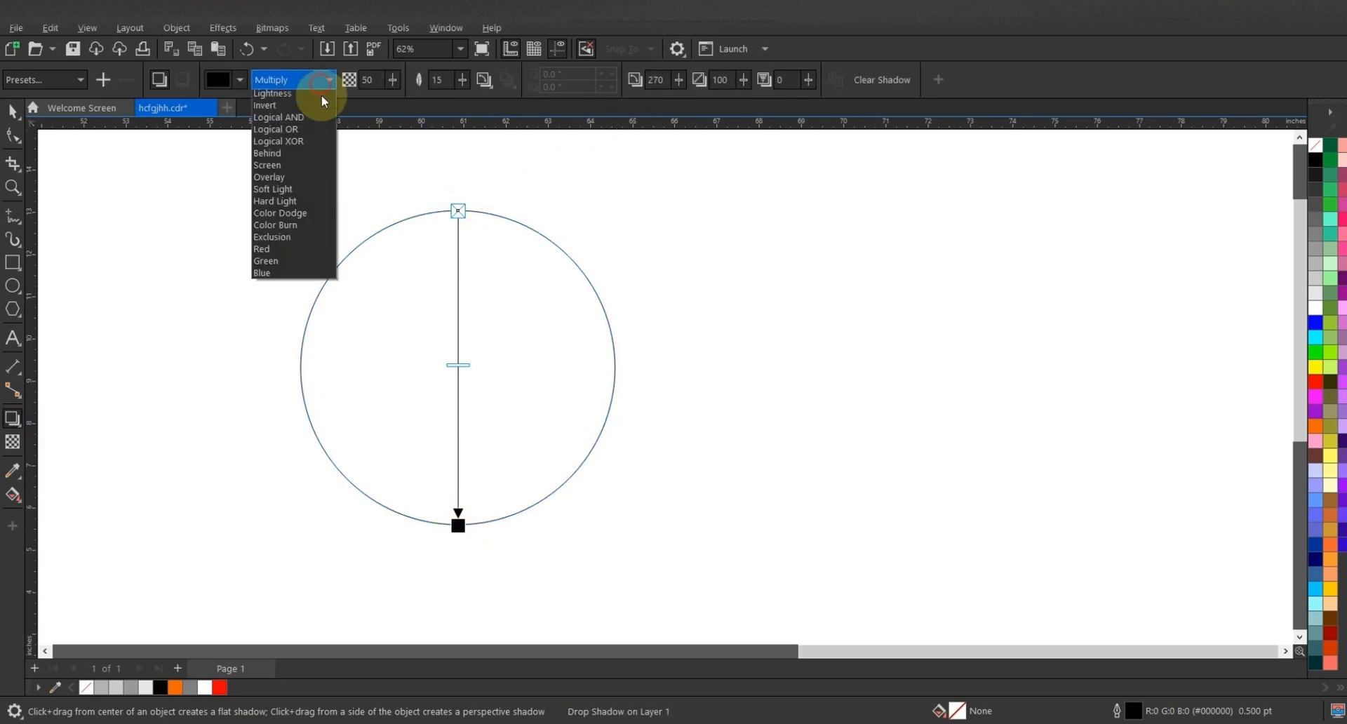
left_click(315, 99)
left_click(491, 88)
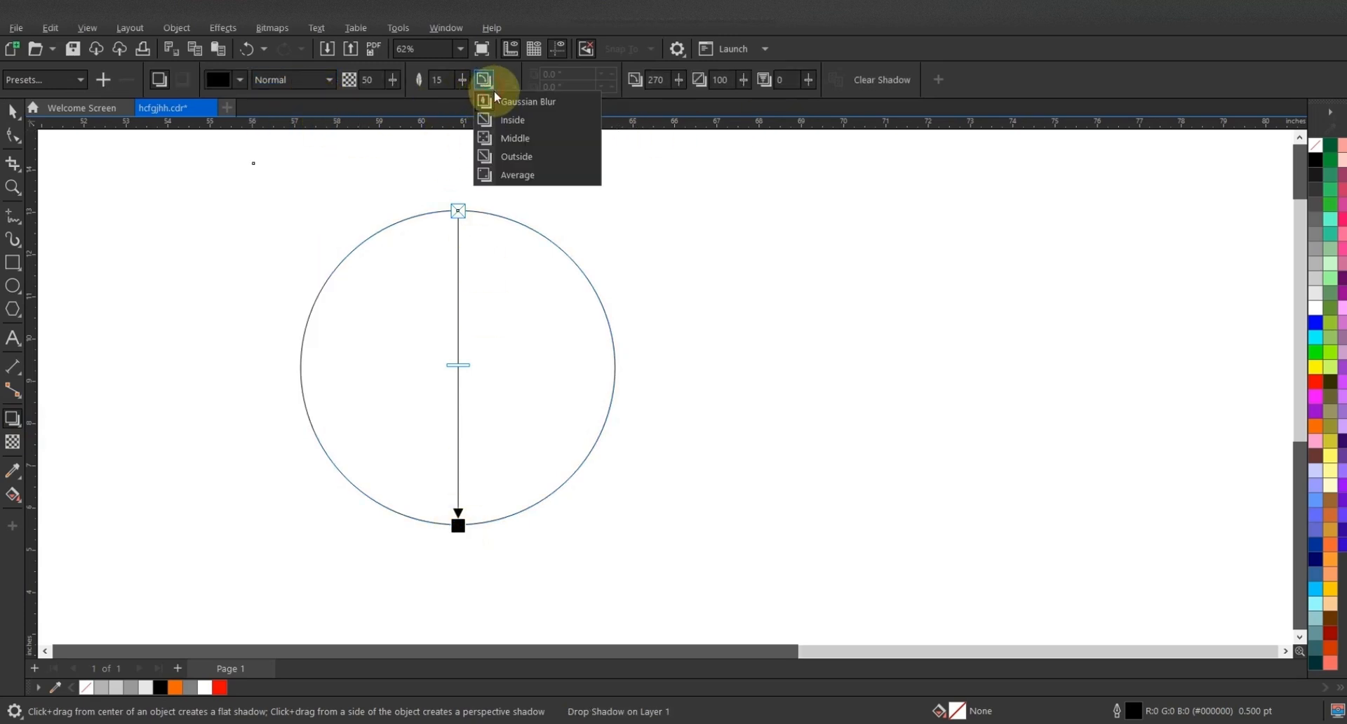
left_click(491, 156)
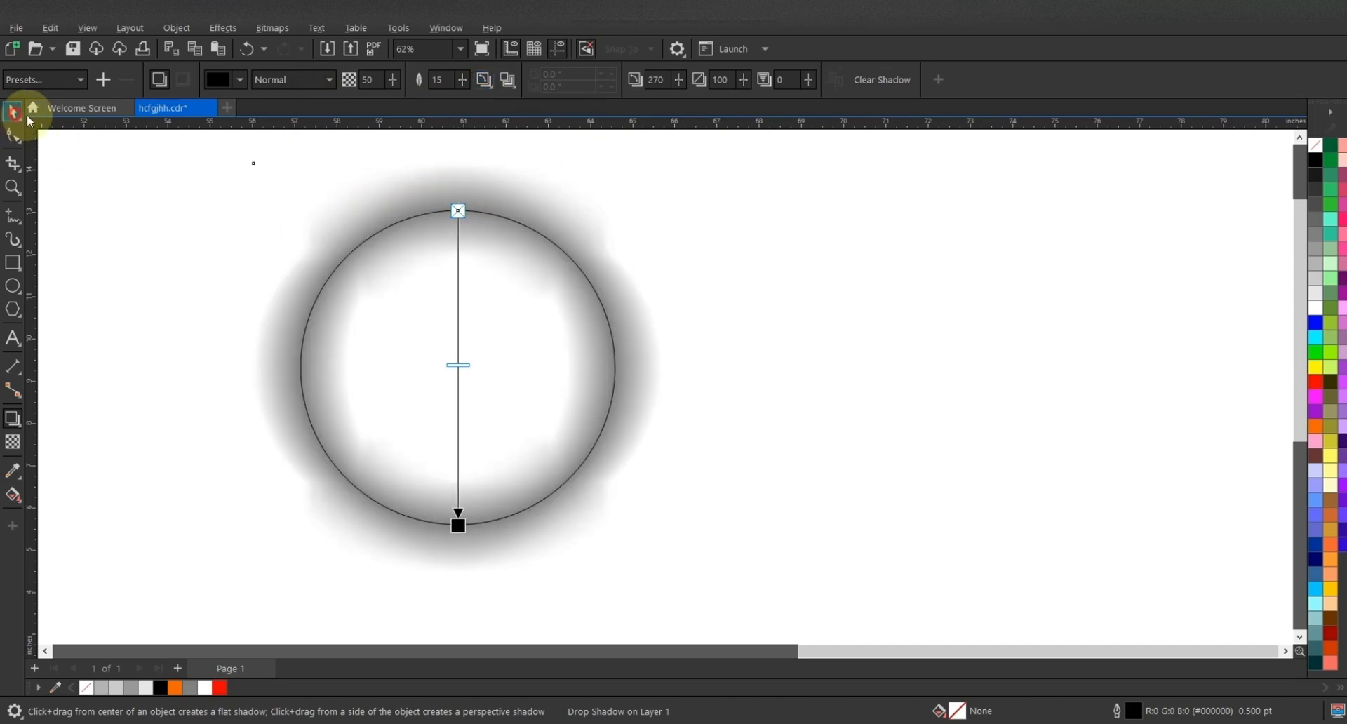
Break the drop shadow apart from the circle
left_click(21, 114)
left_click(177, 27)
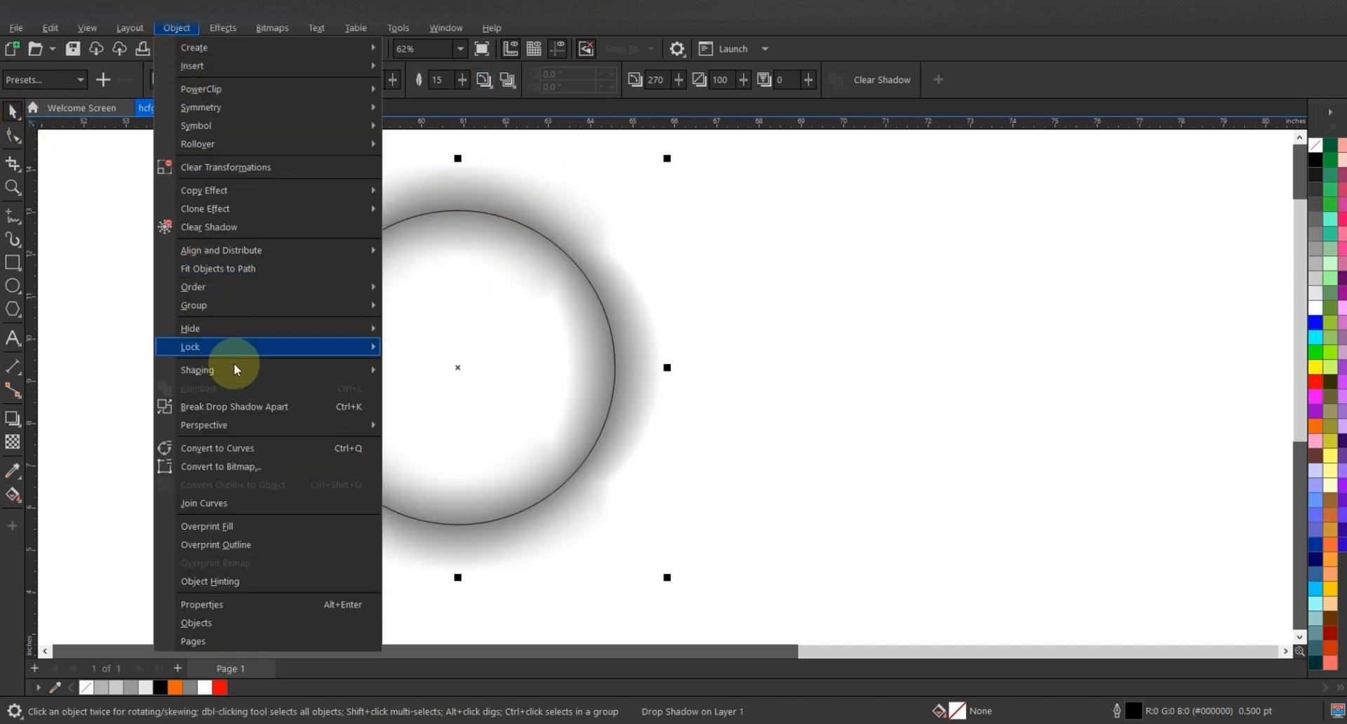
left_click(245, 407)
PowerClip the separated shadow inside the circle
left_click(553, 218)
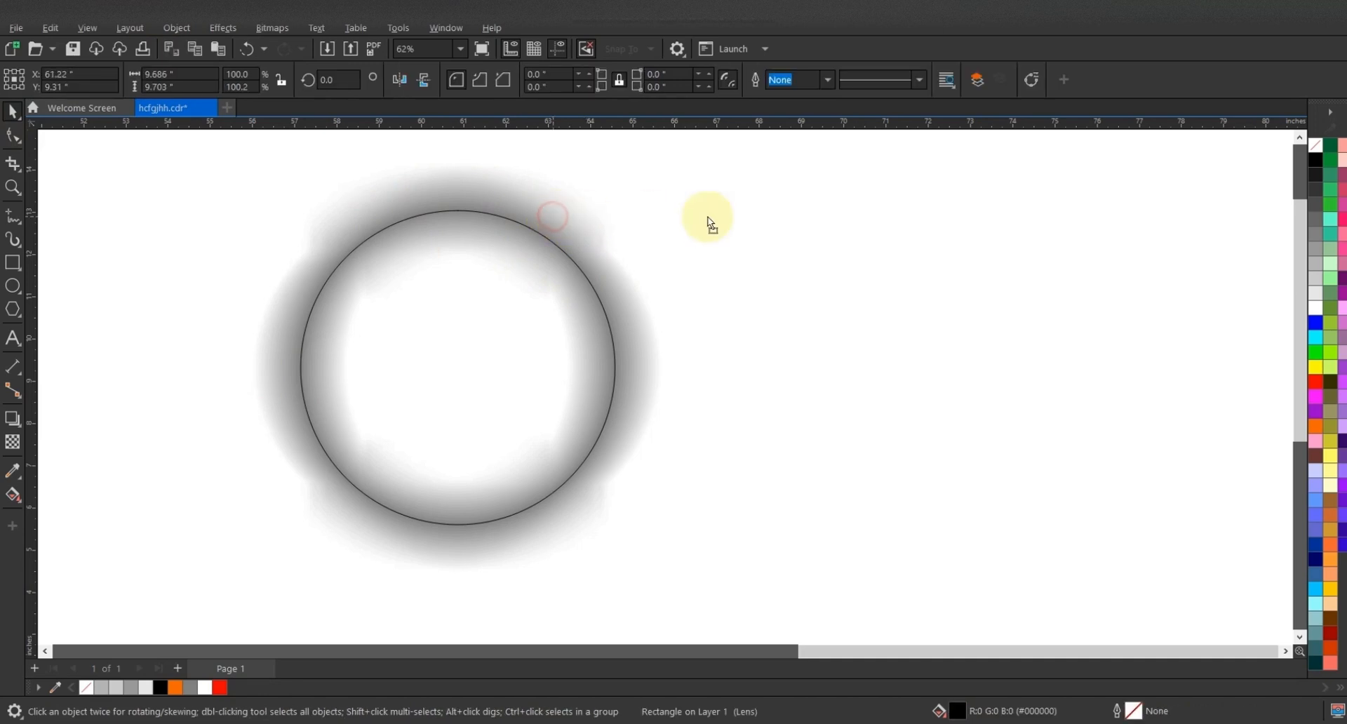
left_click_drag(710, 223, 559, 220)
right_click(502, 188)
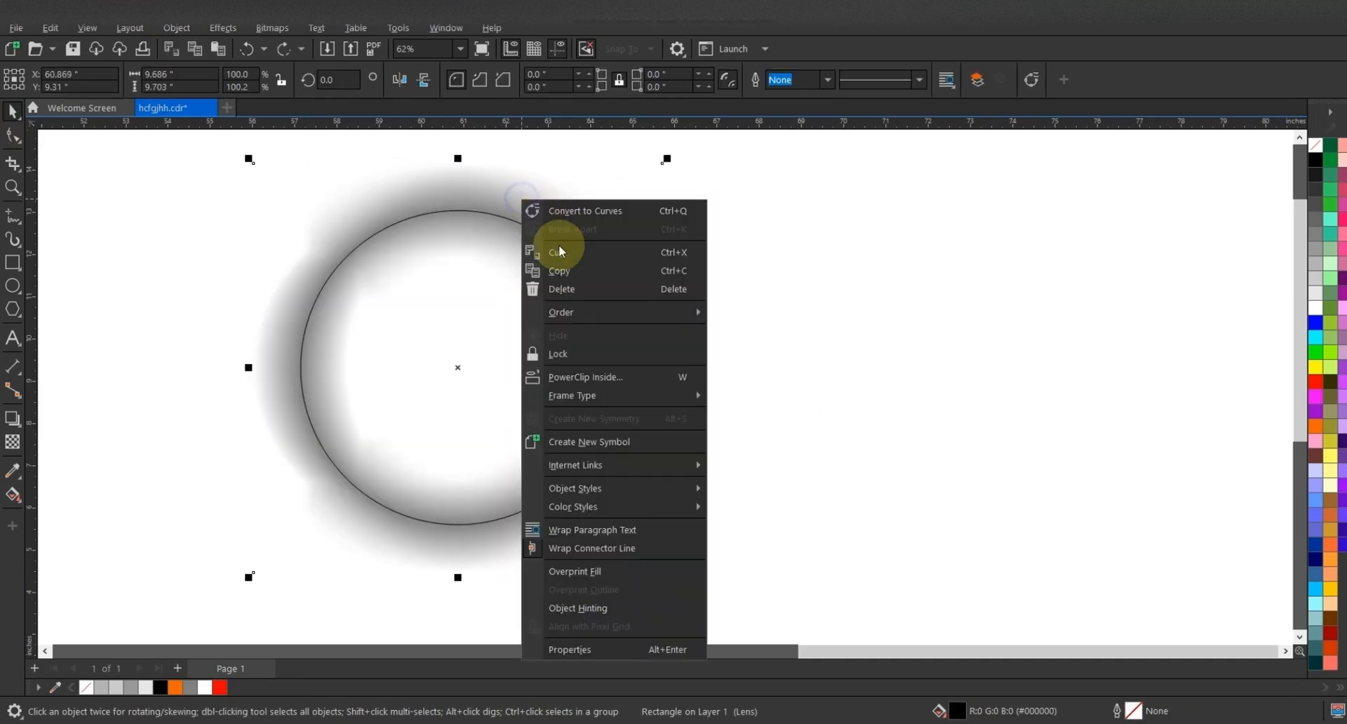
left_click(584, 340)
left_click(587, 337)
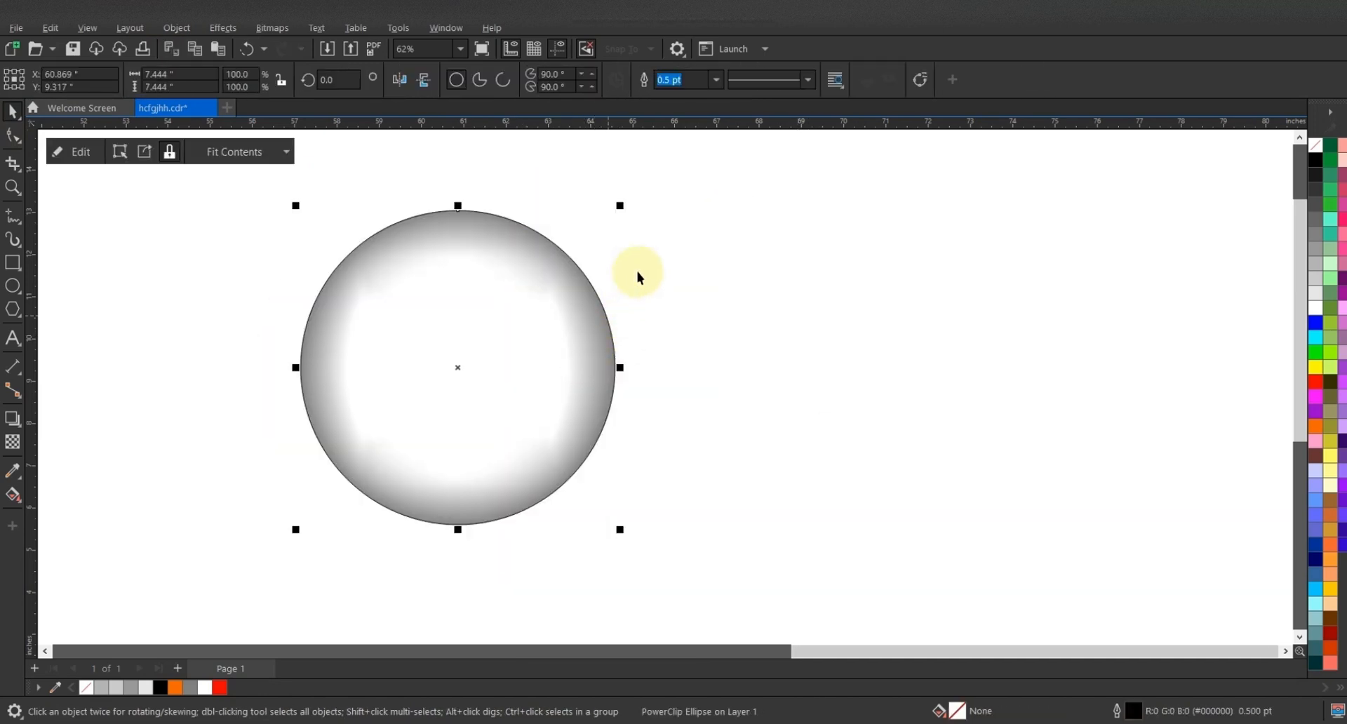
Shift the clipped circle about 1.9 inches to the right and fill it with grey #B3B3B3
left_click_drag(490, 340, 570, 339)
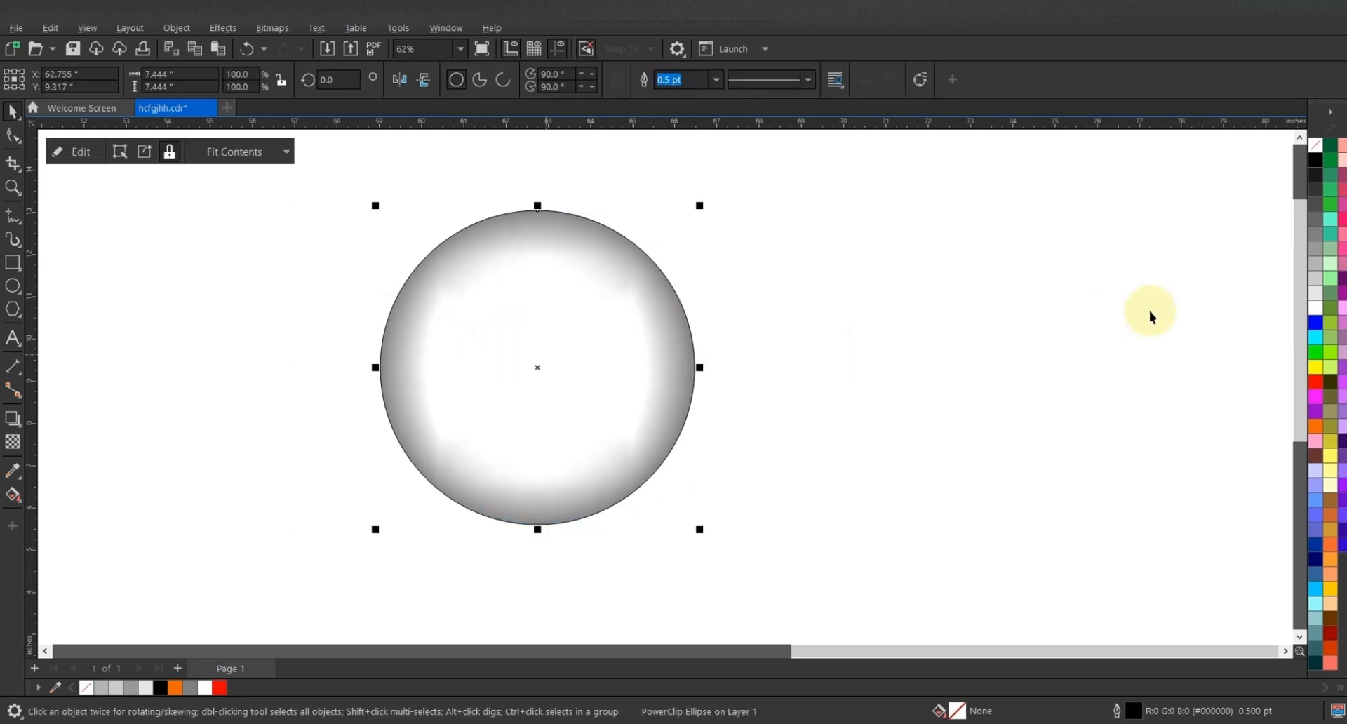
left_click(1318, 271)
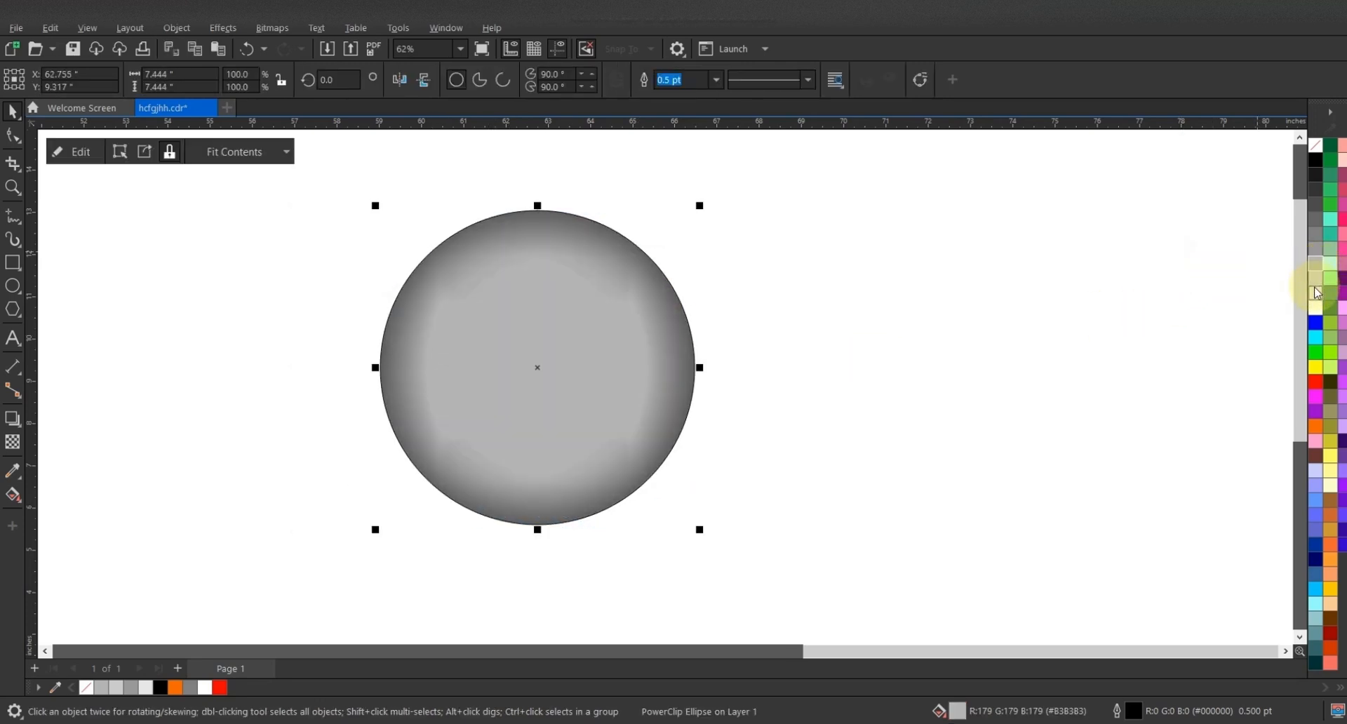
left_click(898, 266)
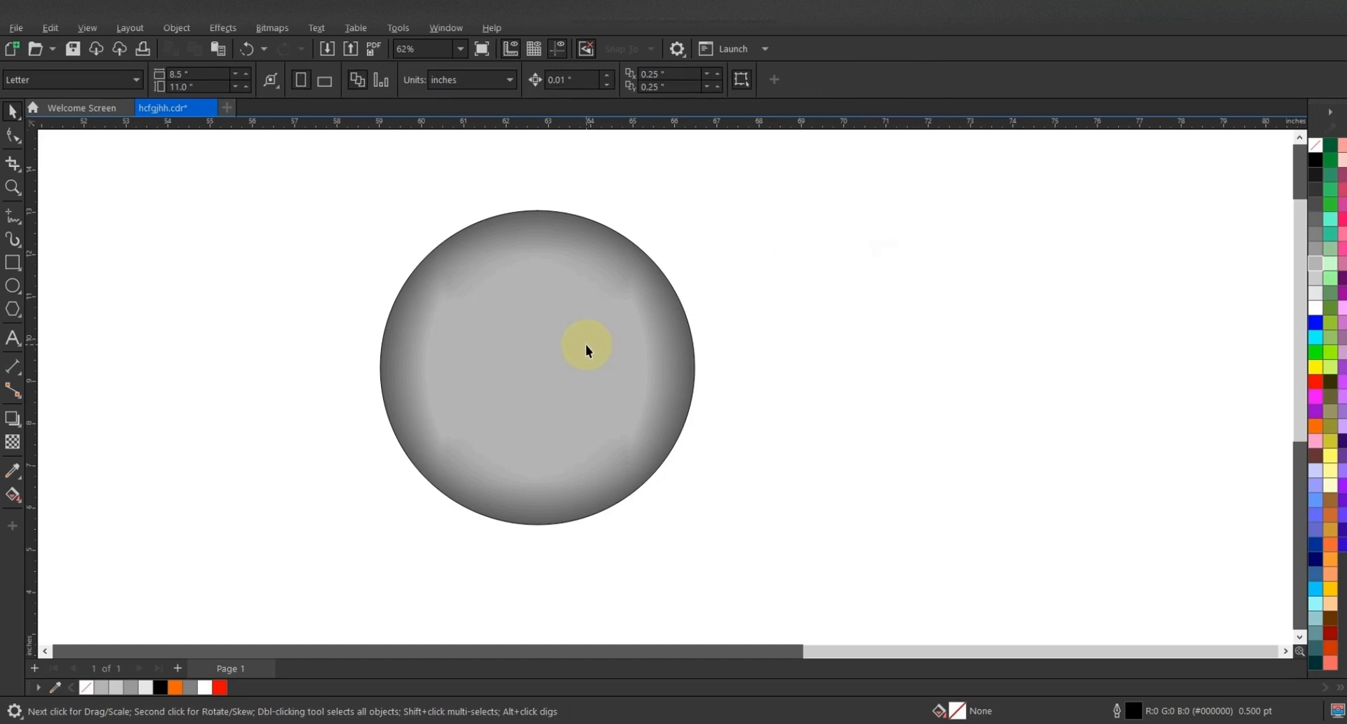
left_click(484, 384)
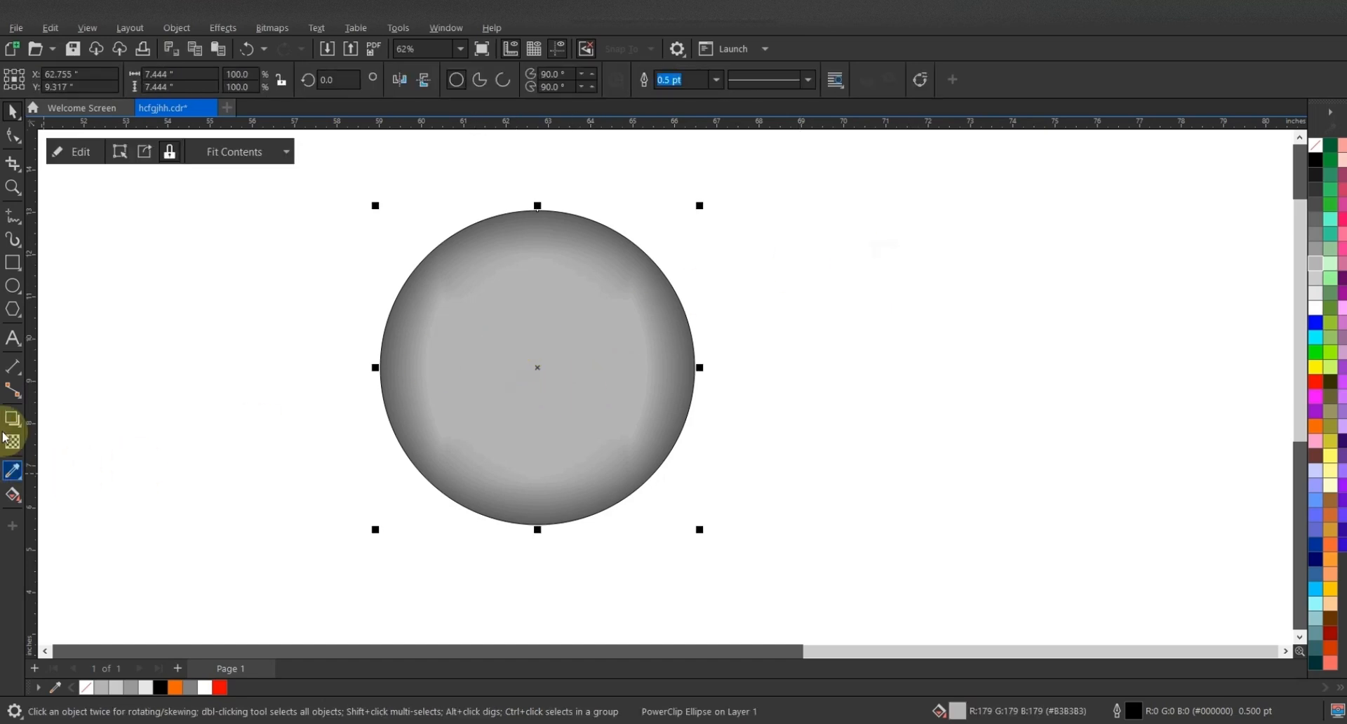
Draw a square of about 6.81 inches to the right of the grey circle
left_click(13, 262)
left_click_drag(757, 250, 1046, 541)
left_click(12, 108)
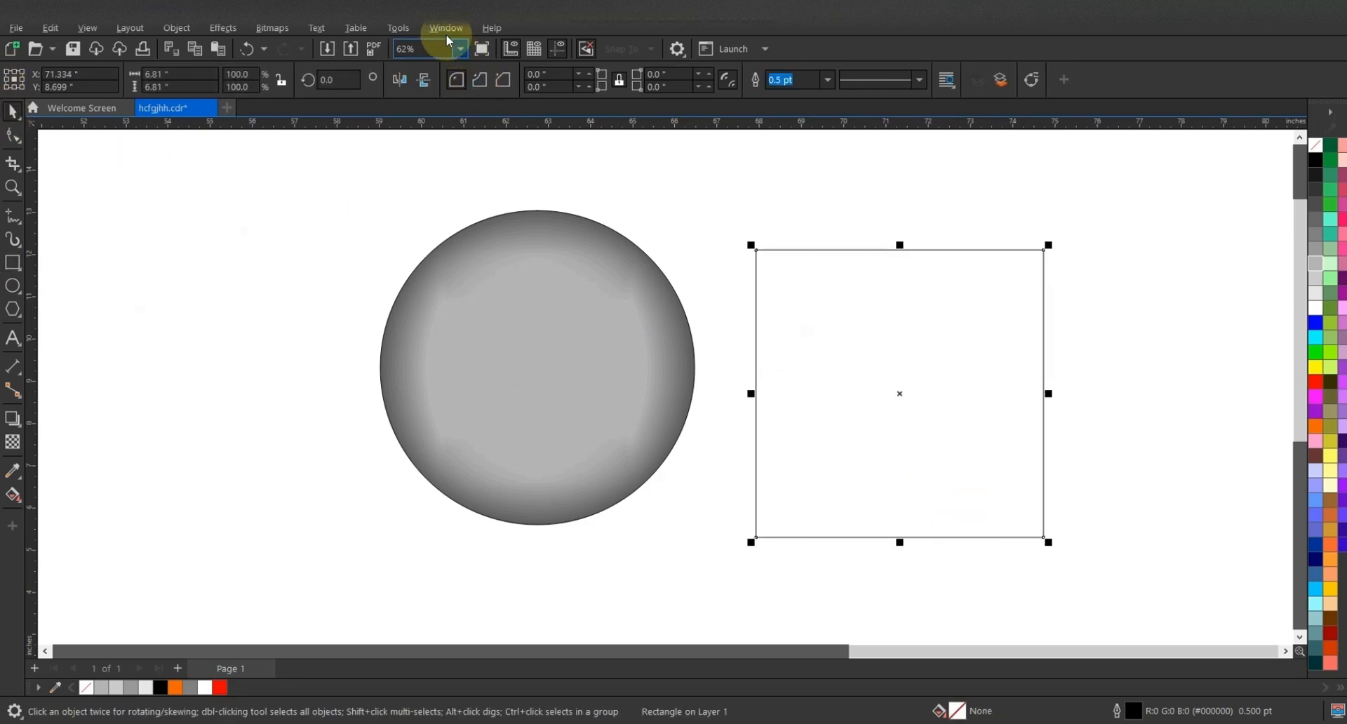
Fillet the square's corners with a radius of 0.678 inches
left_click(447, 30)
mouse_move(533, 245)
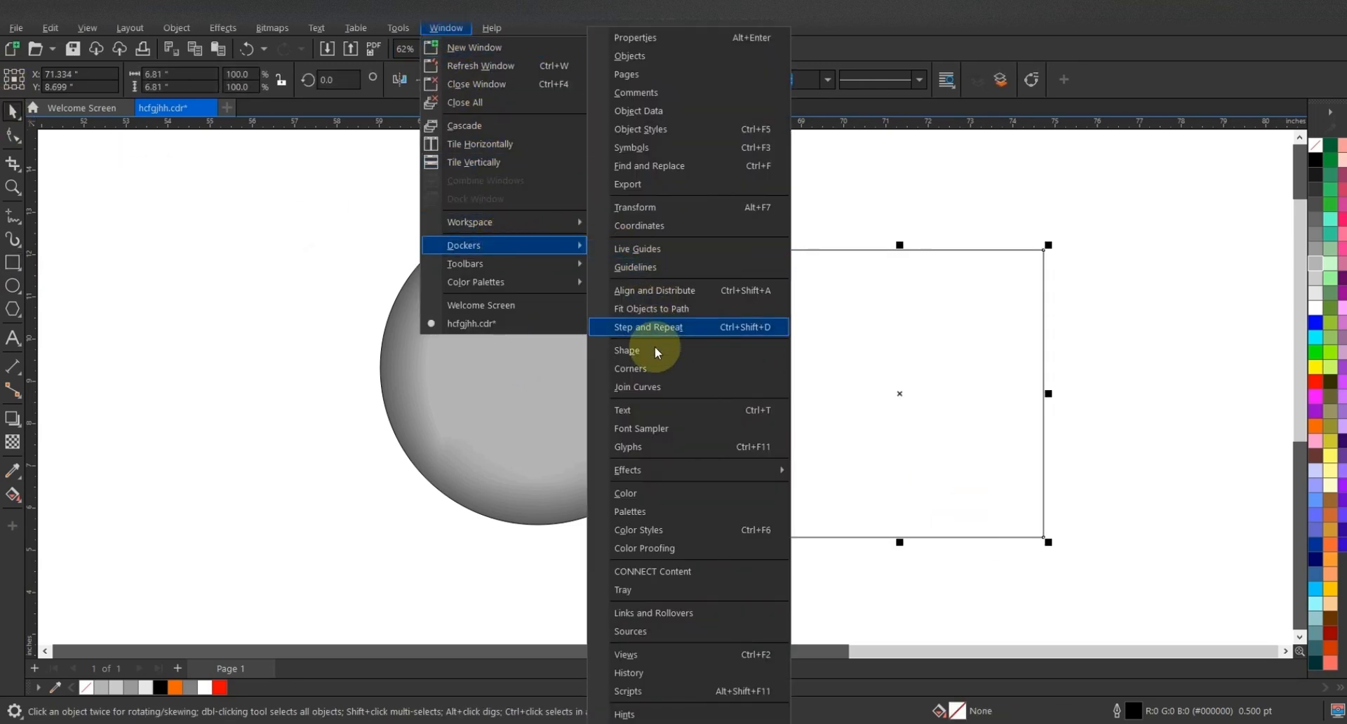
left_click(655, 368)
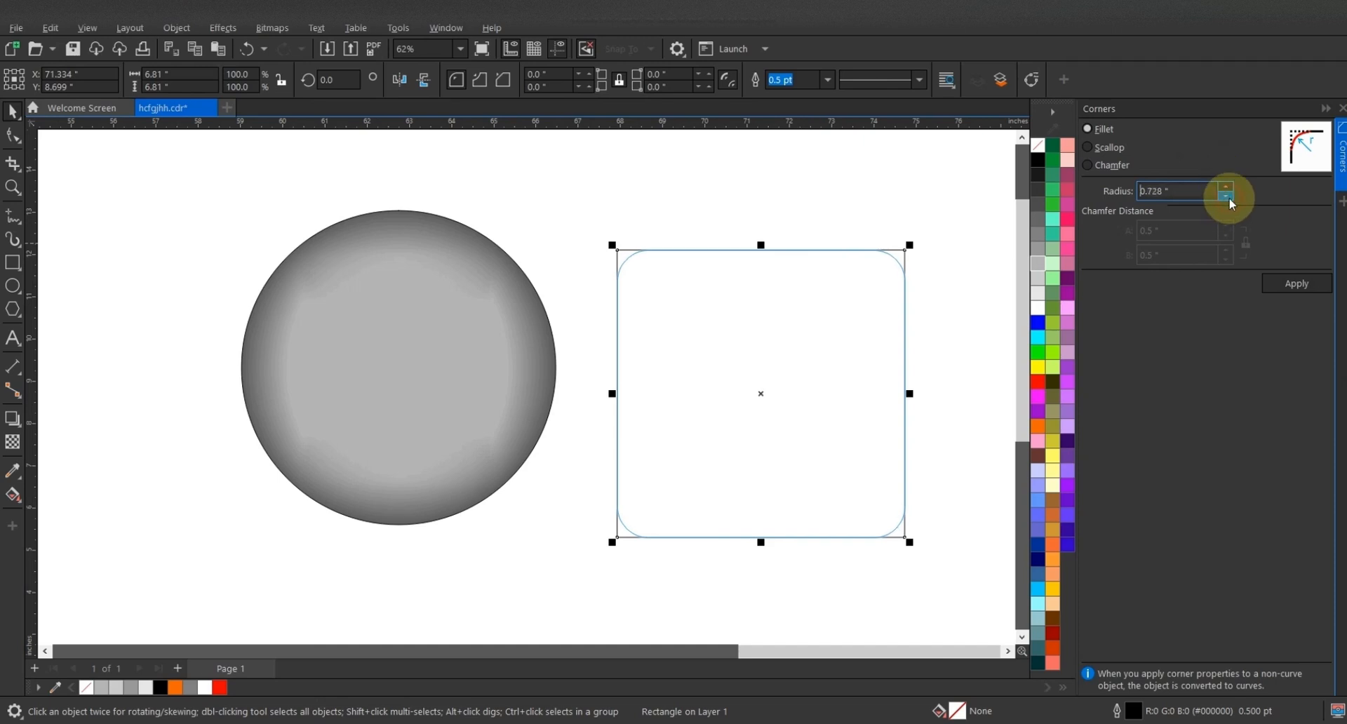
left_click(1226, 196)
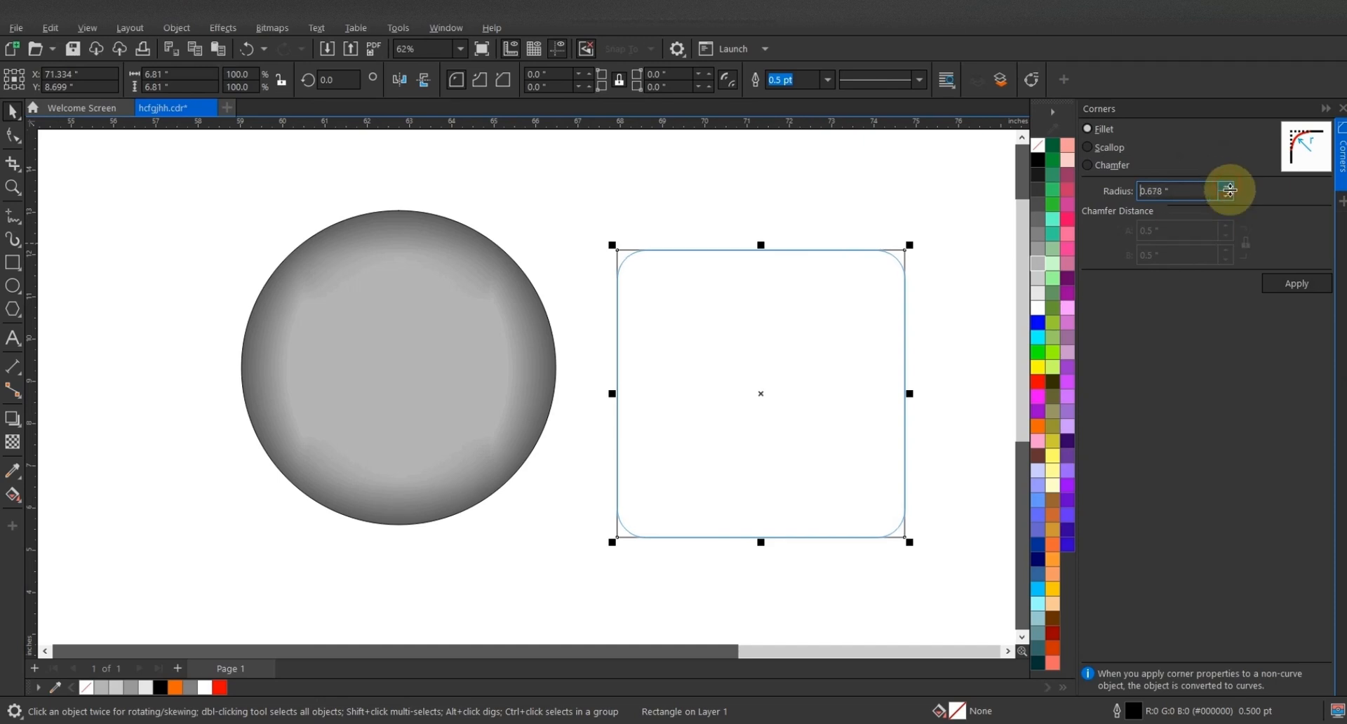
left_click(1289, 282)
left_click(748, 208)
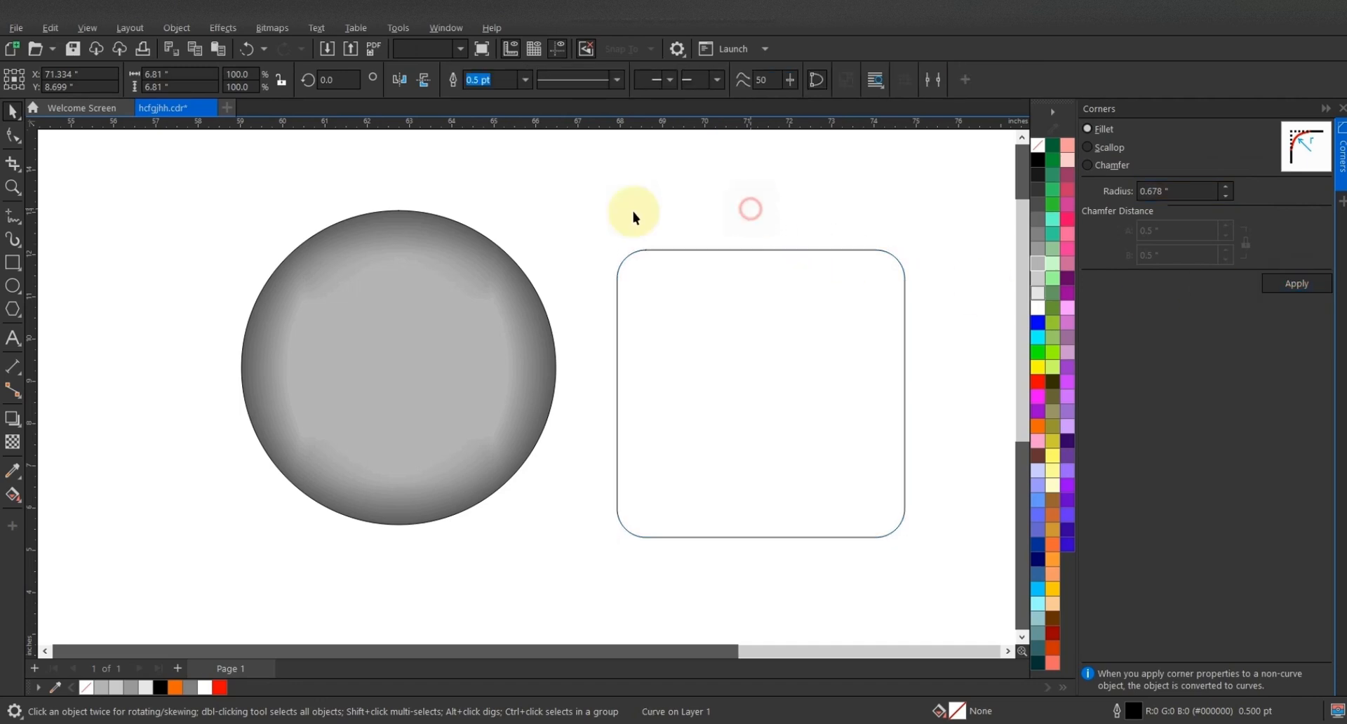
left_click(1342, 107)
Place the rounded square over the circle's lower part and centre it horizontally on the circle
left_click(865, 345)
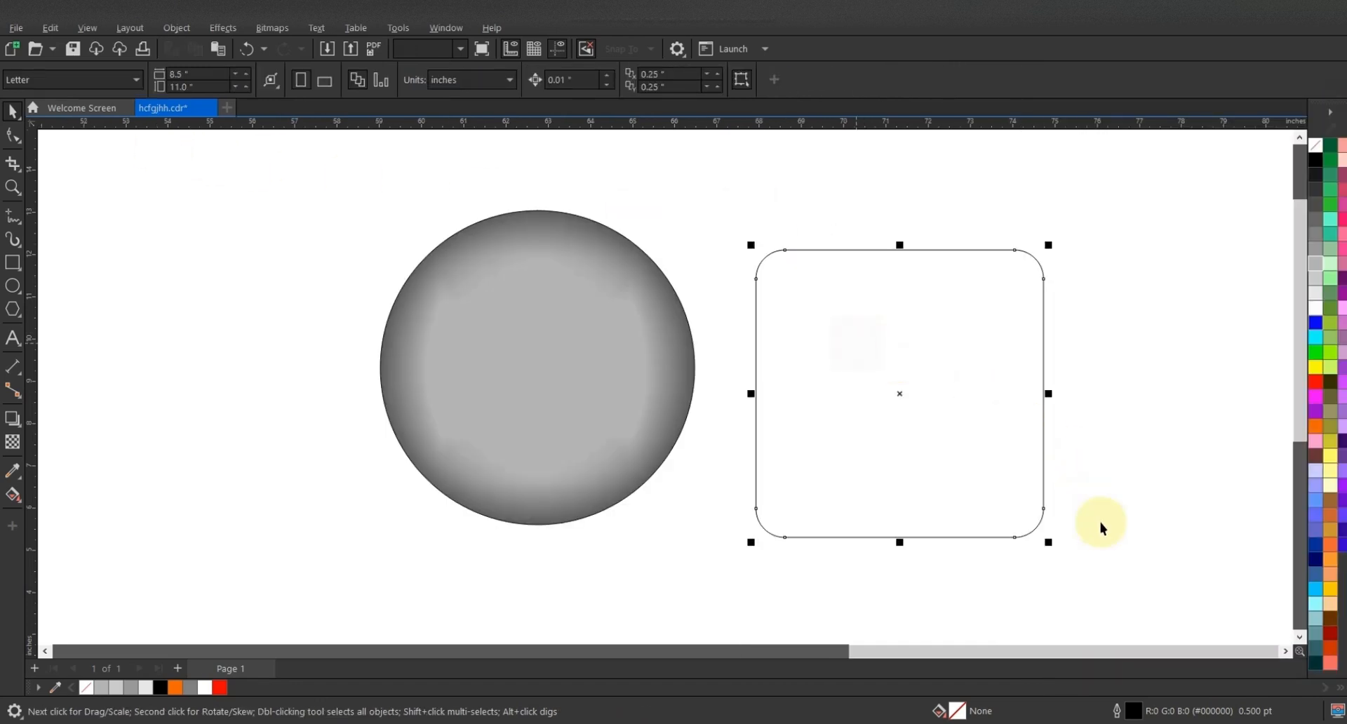
left_click_drag(977, 427, 614, 504)
left_click(620, 288, "shift")
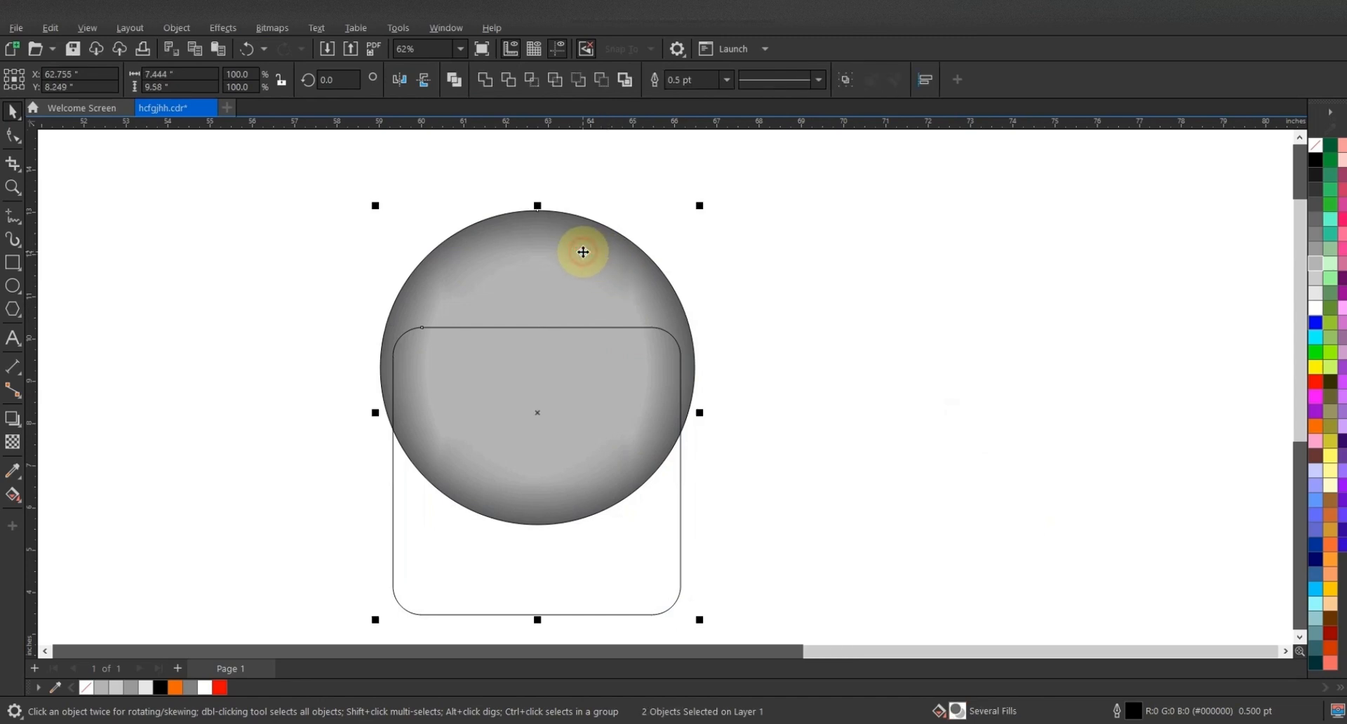
left_click(618, 366)
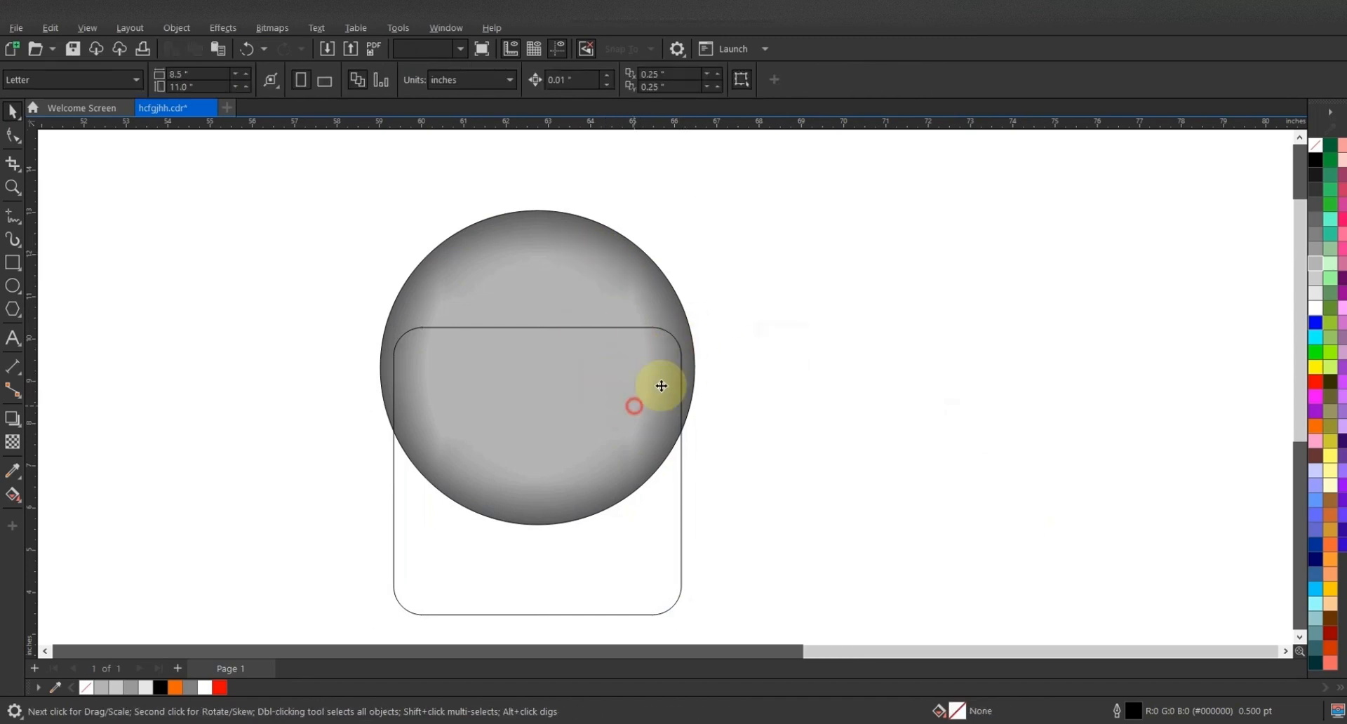
Rotate the rounded square 45° into a diamond and lower it over the bottom of the circle
left_click(645, 361)
left_click_drag(692, 314, 529, 297)
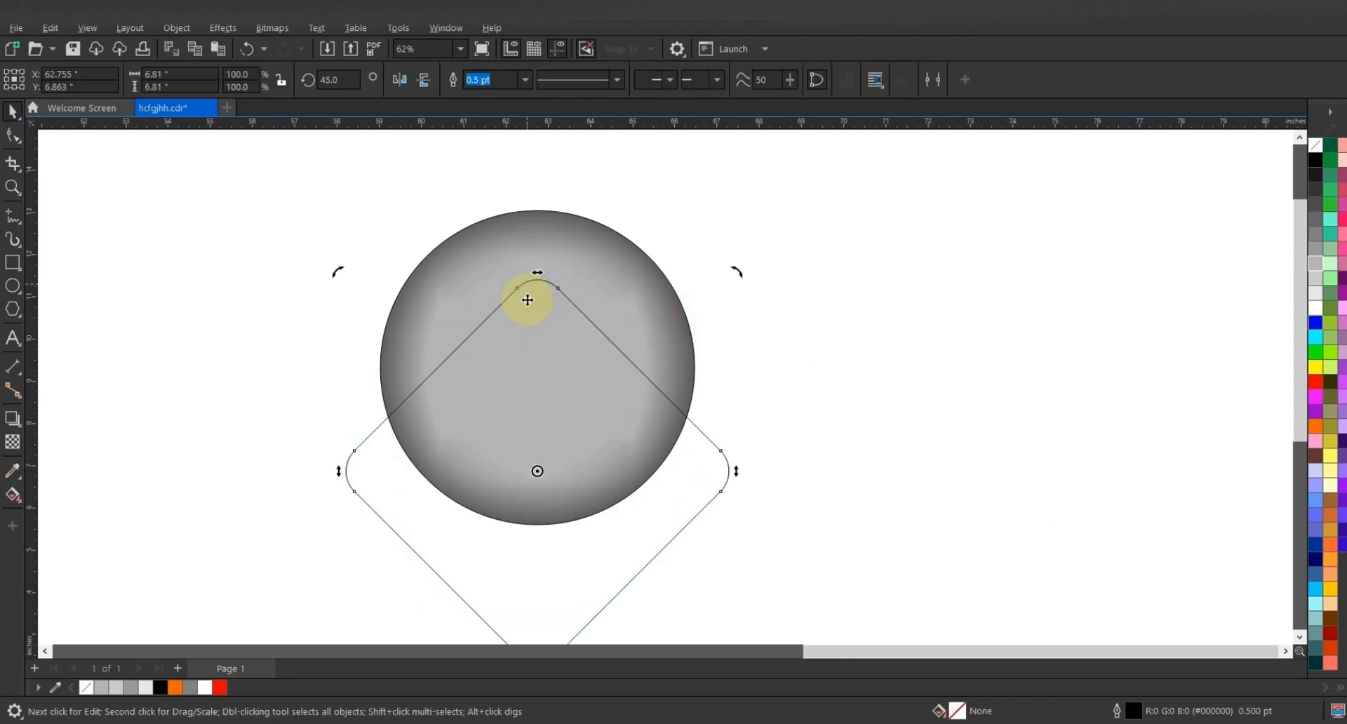
left_click_drag(555, 390, 552, 475)
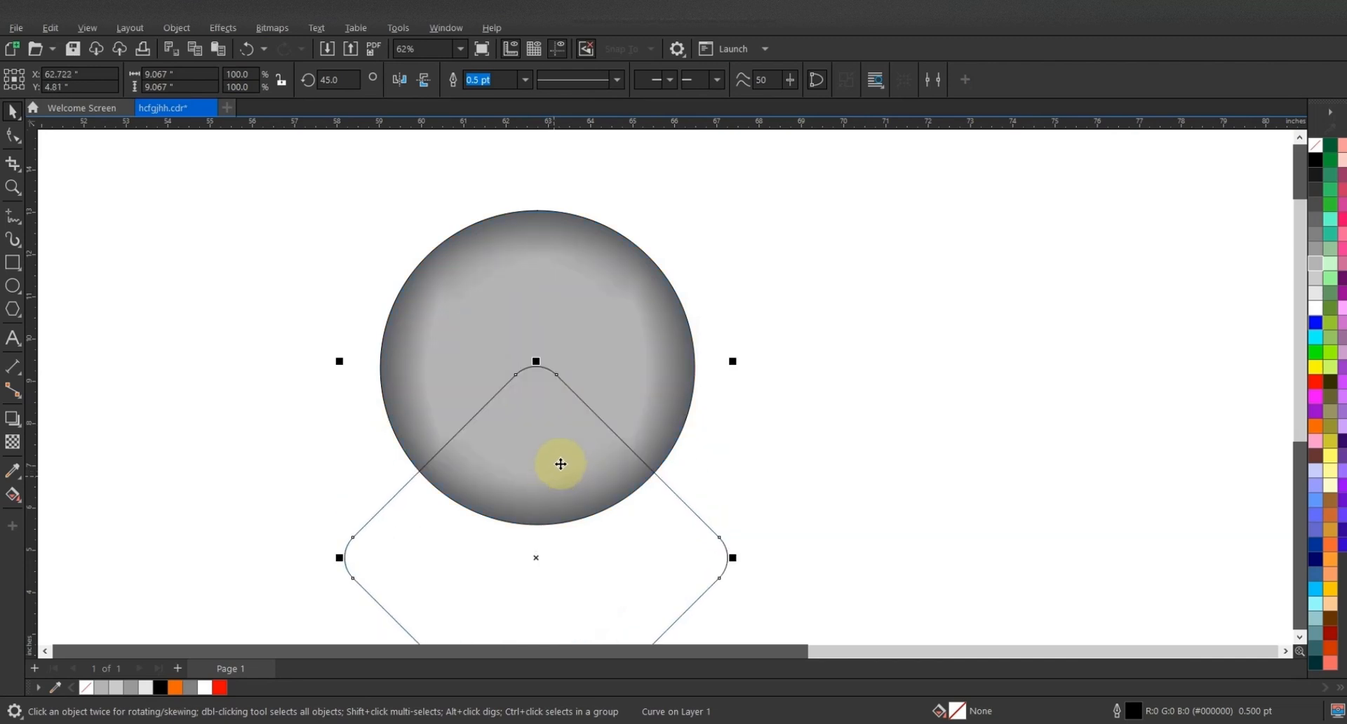
Duplicate the diamond about 1.25 inches lower and combine both diamonds into one curve
left_click_drag(549, 412, 545, 460)
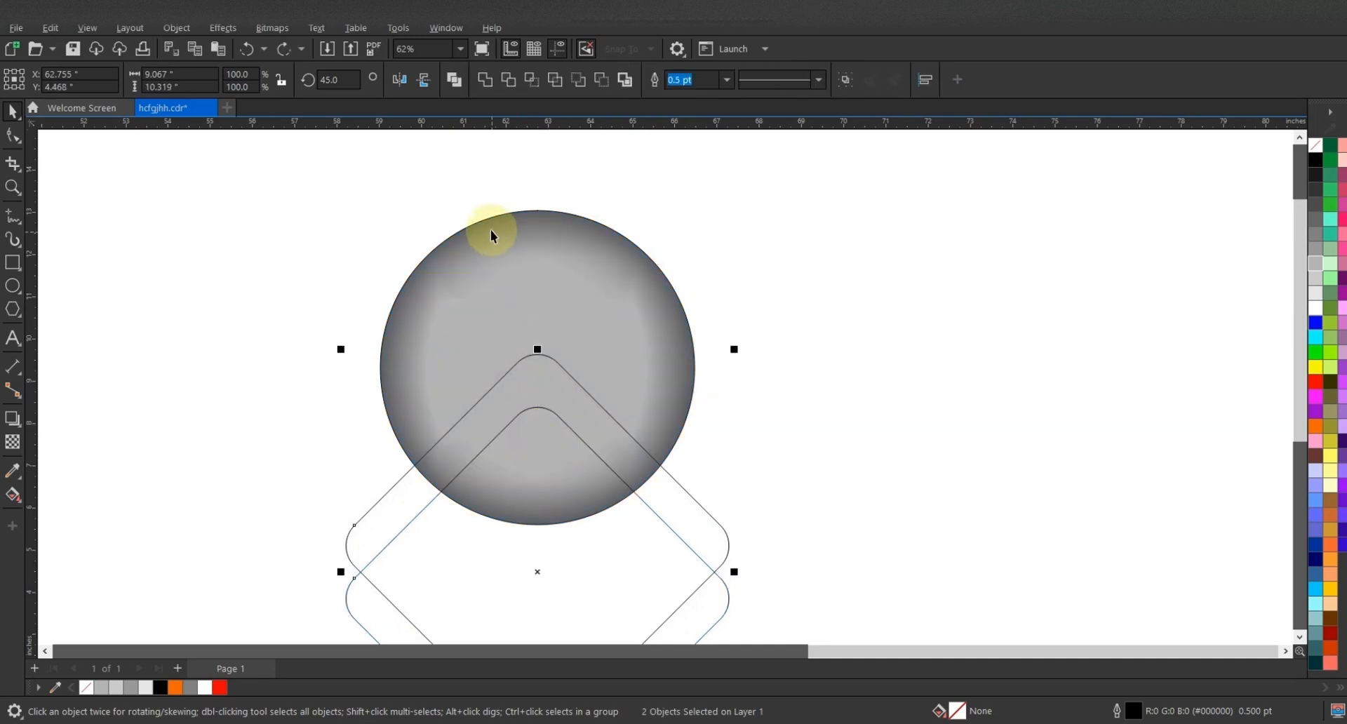
left_click(454, 79)
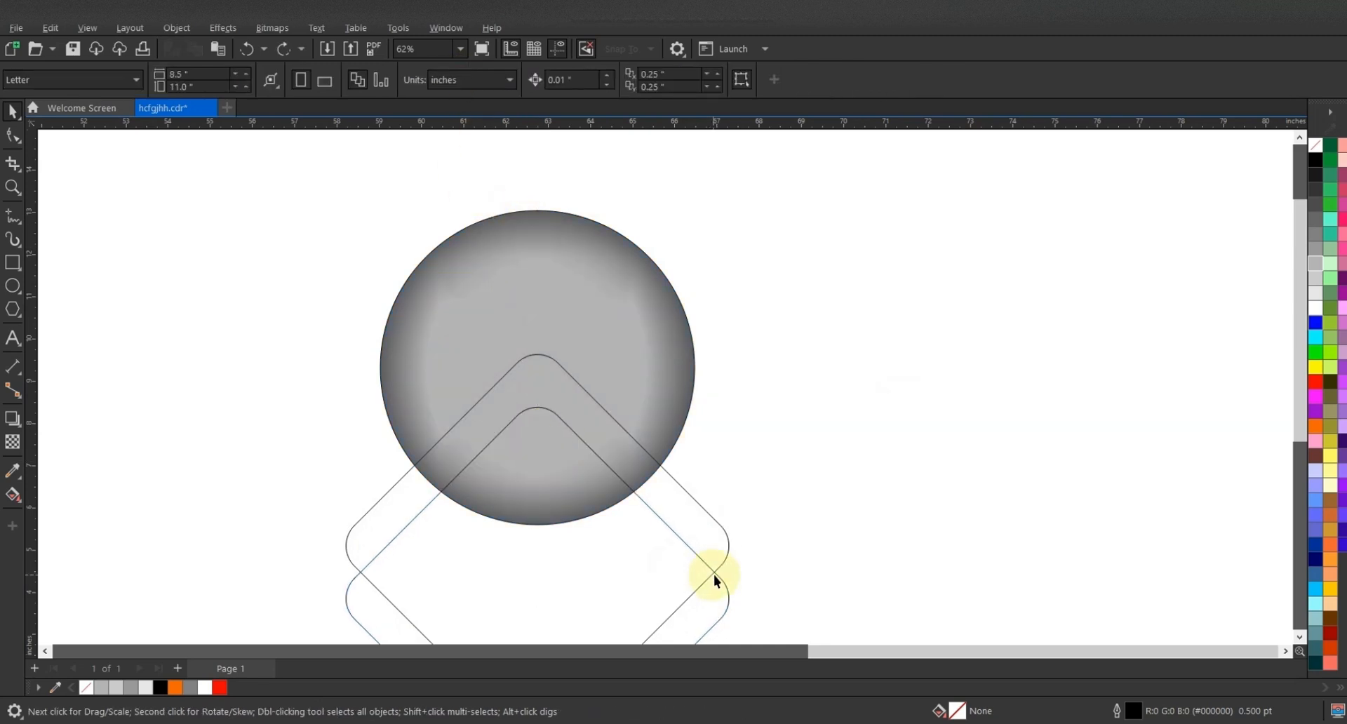
Trim the grey circle with the combined diamonds, then delete the diamond curve
left_click(589, 288, "shift")
left_click(511, 81)
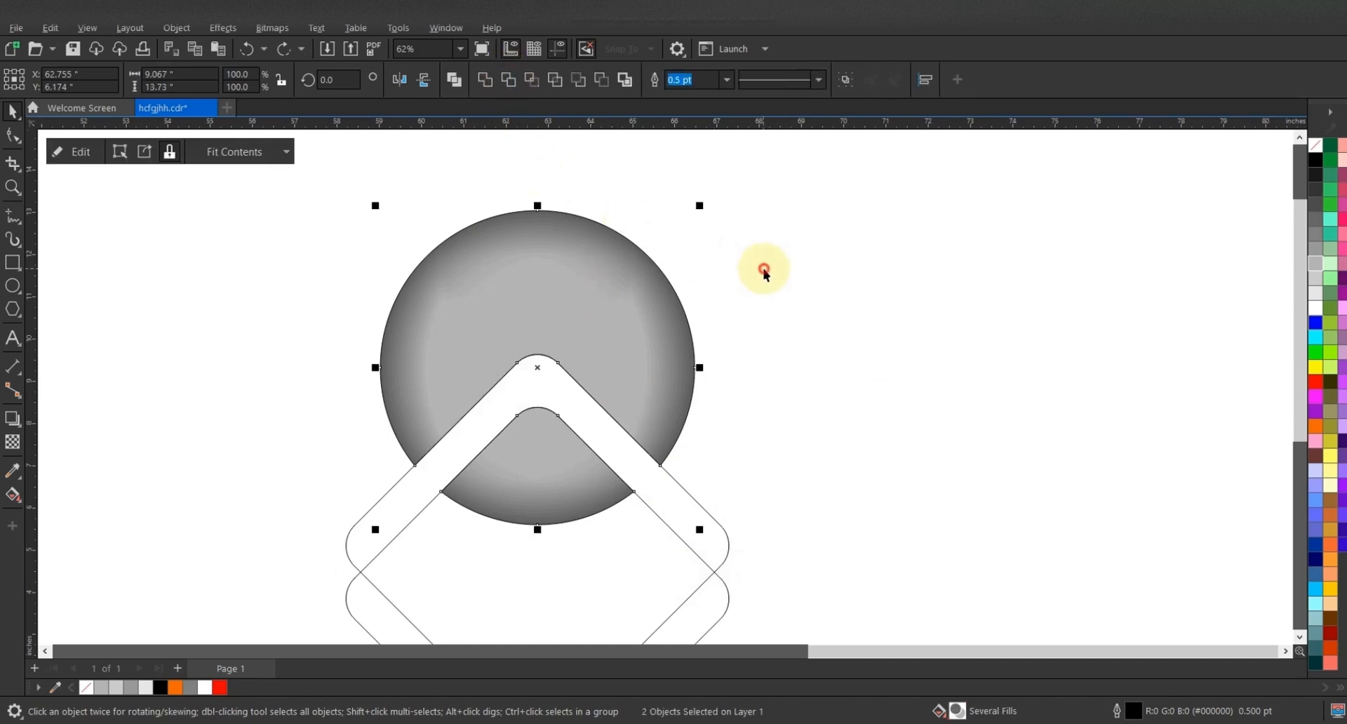
left_click(533, 558)
left_click(635, 447)
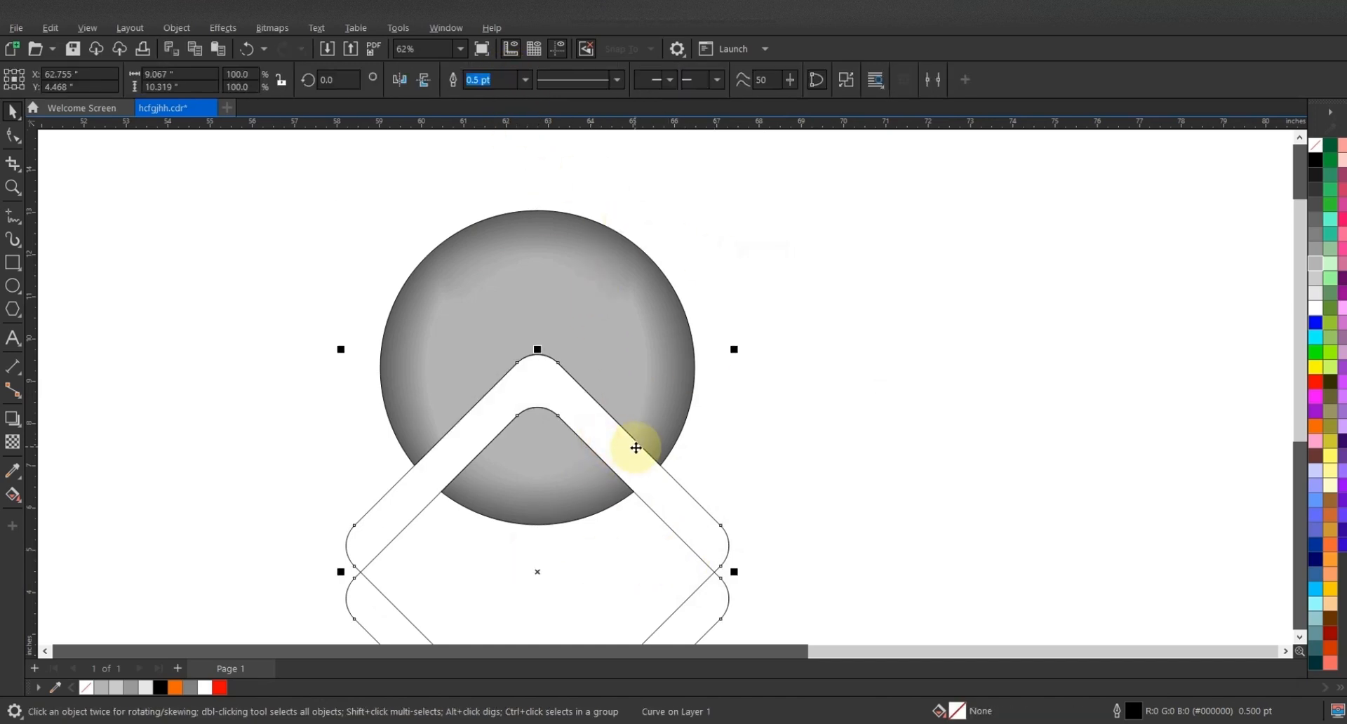
key("Delete")
scroll(618, 440, "down", 1)
scroll(629, 430, "up", 2)
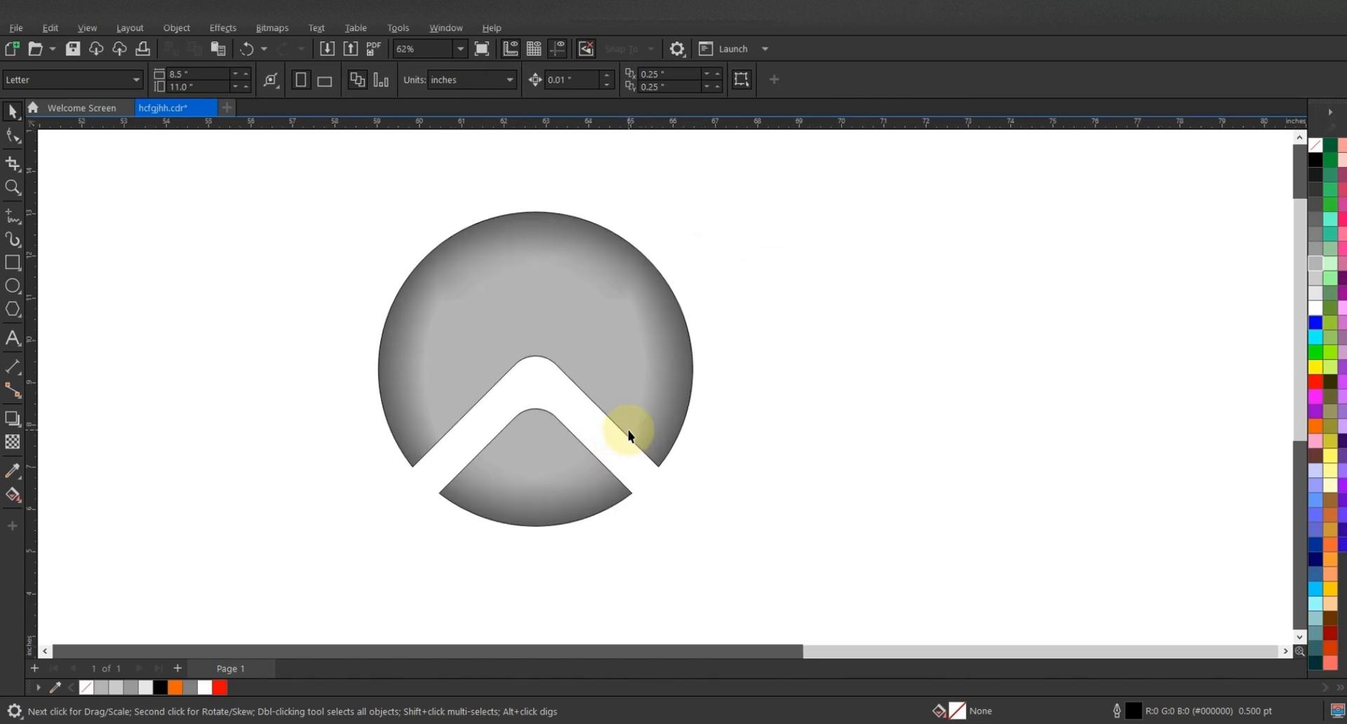
Draw a second circle about 5.8 inches wide and place it to the right of the cut grey circle
left_click(13, 286)
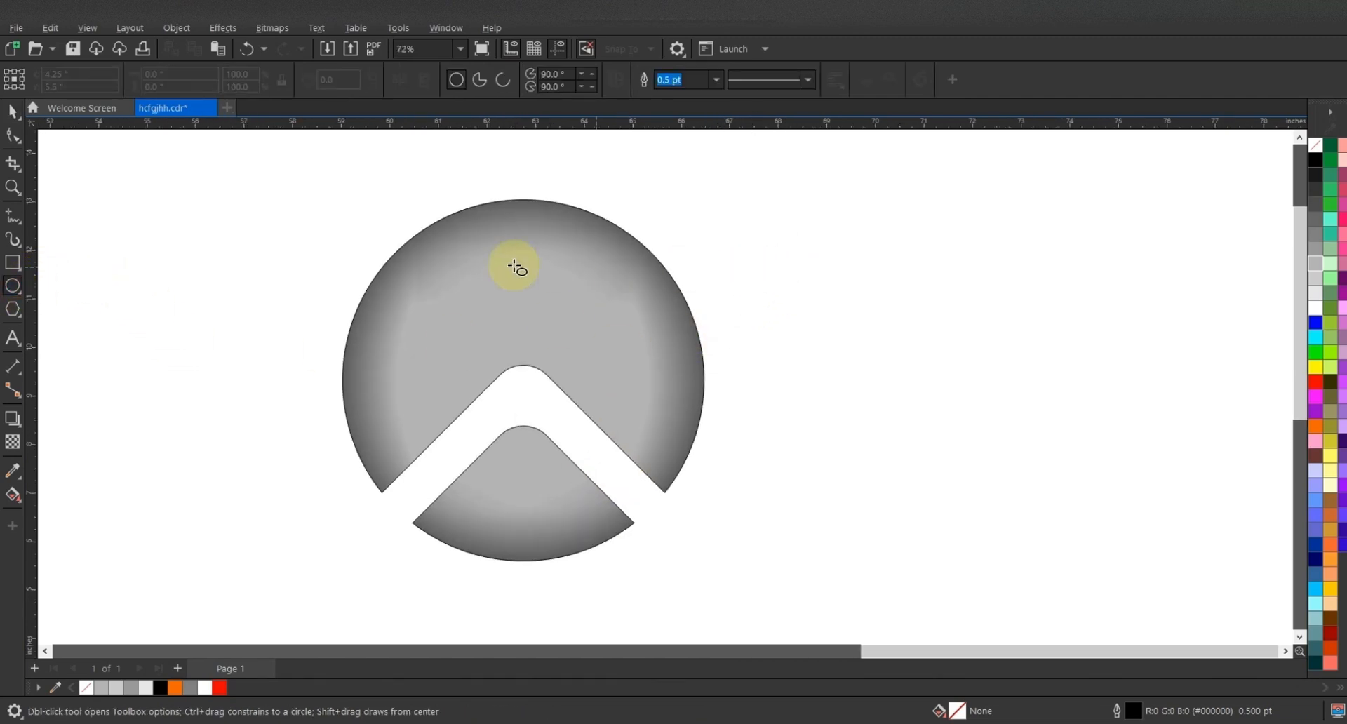
left_click_drag(453, 354, 541, 539)
left_click(13, 110)
left_click_drag(536, 397, 1087, 296)
left_click_drag(1096, 238, 1104, 238)
Fill the new circle with red and apply a vertical fountain fill fading from red to white
left_click(1315, 381)
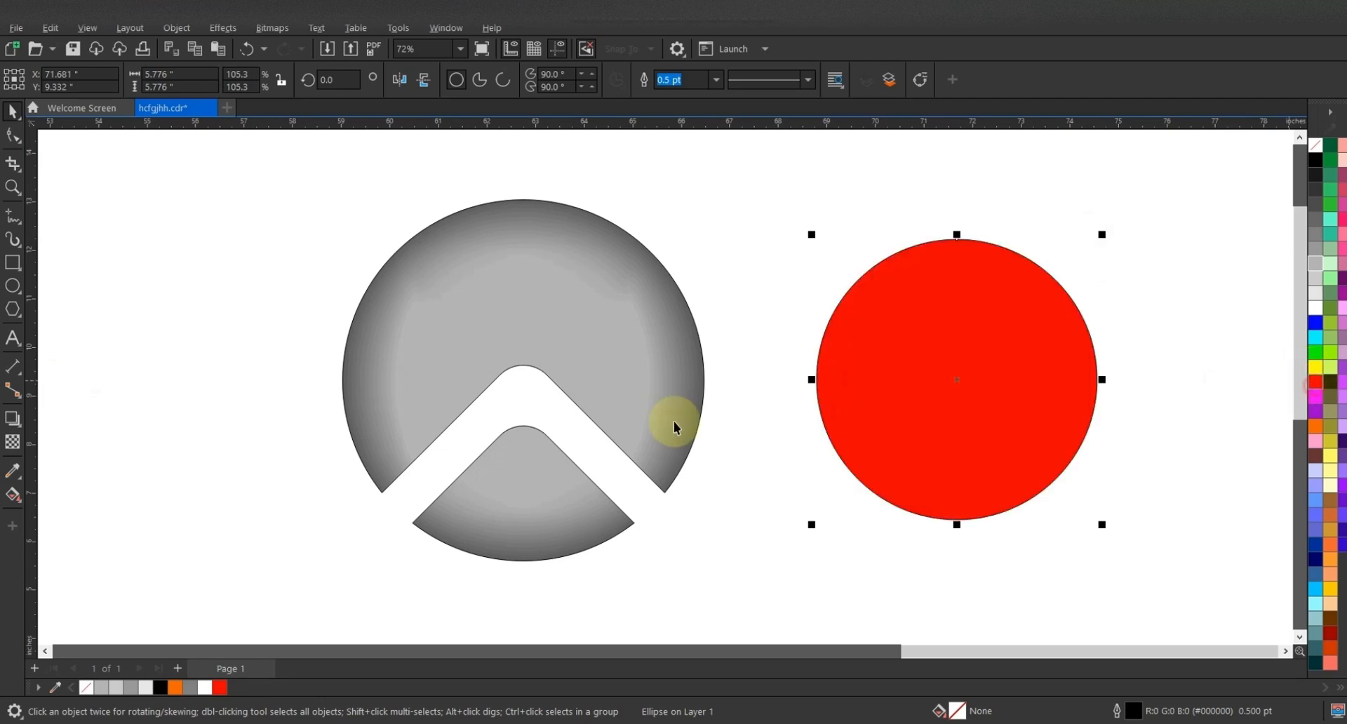
left_click(12, 499)
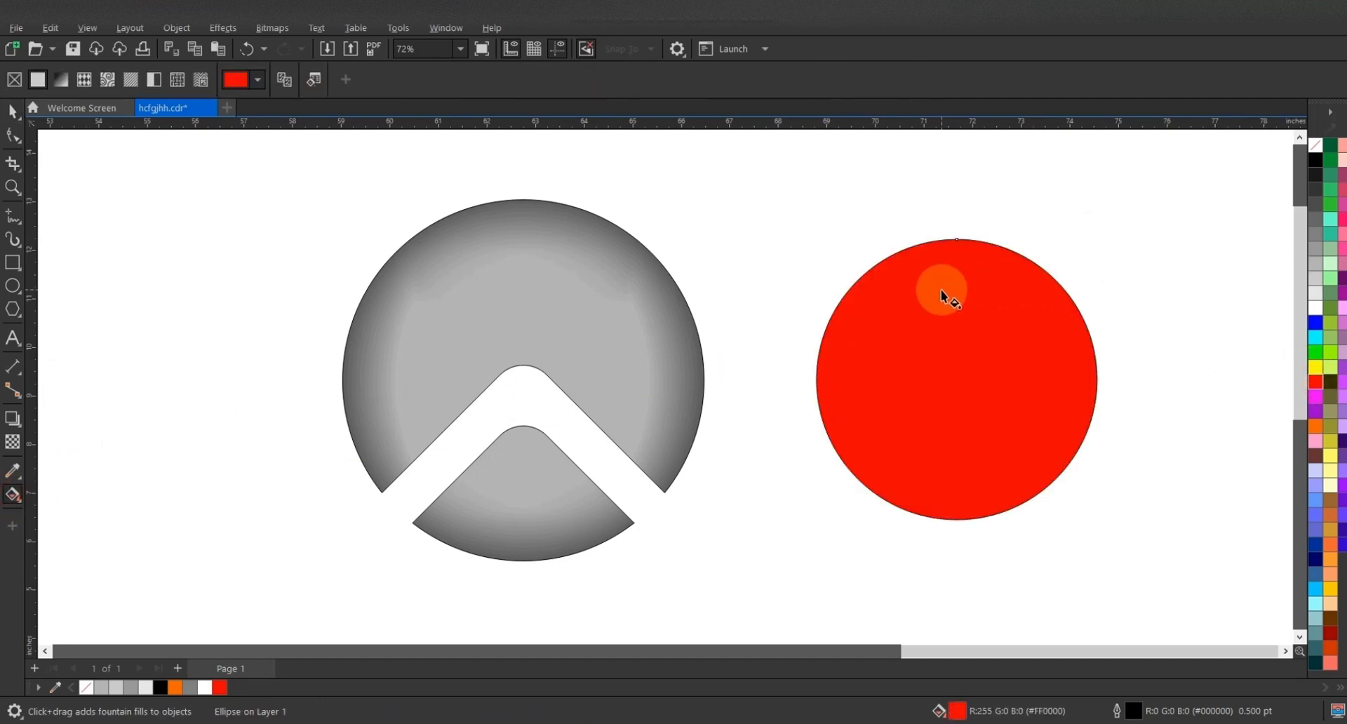
left_click_drag(941, 290, 942, 474)
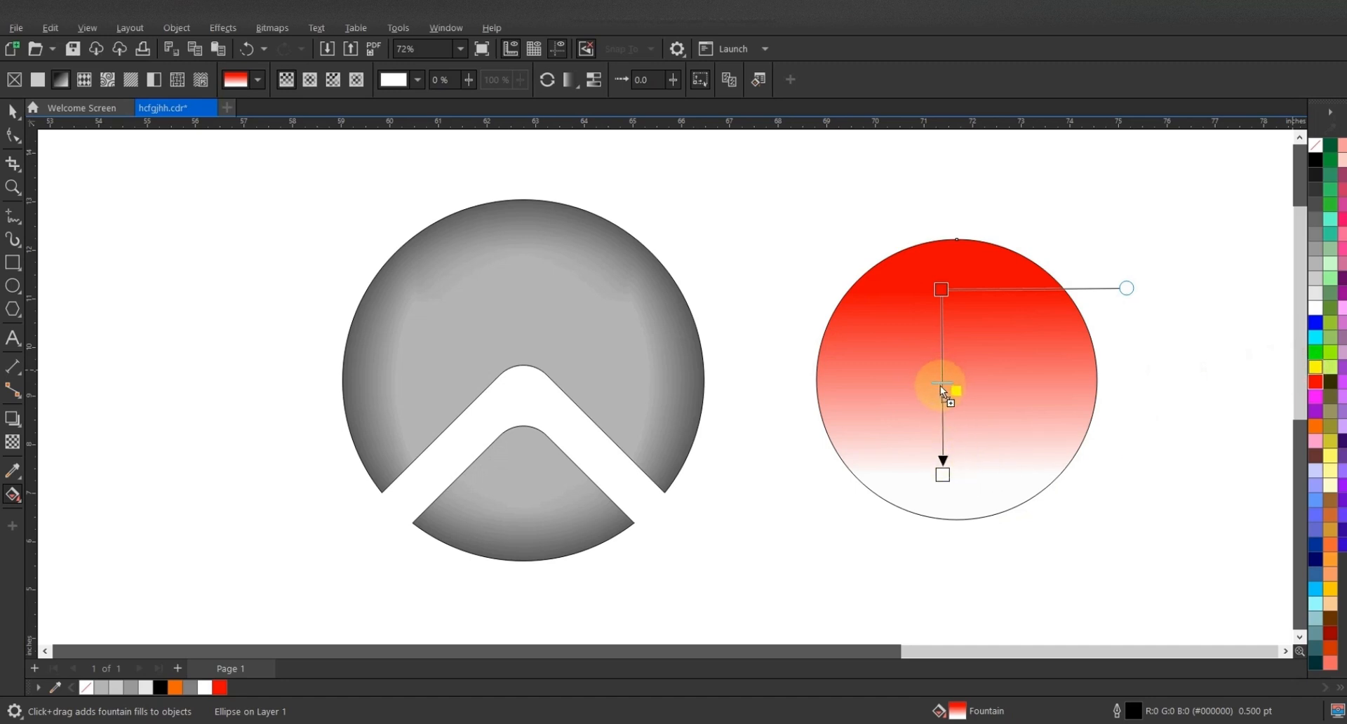
Add an orange middle colour to the circle's gradient and make its bottom end golden yellow
left_click_drag(943, 385, 943, 384)
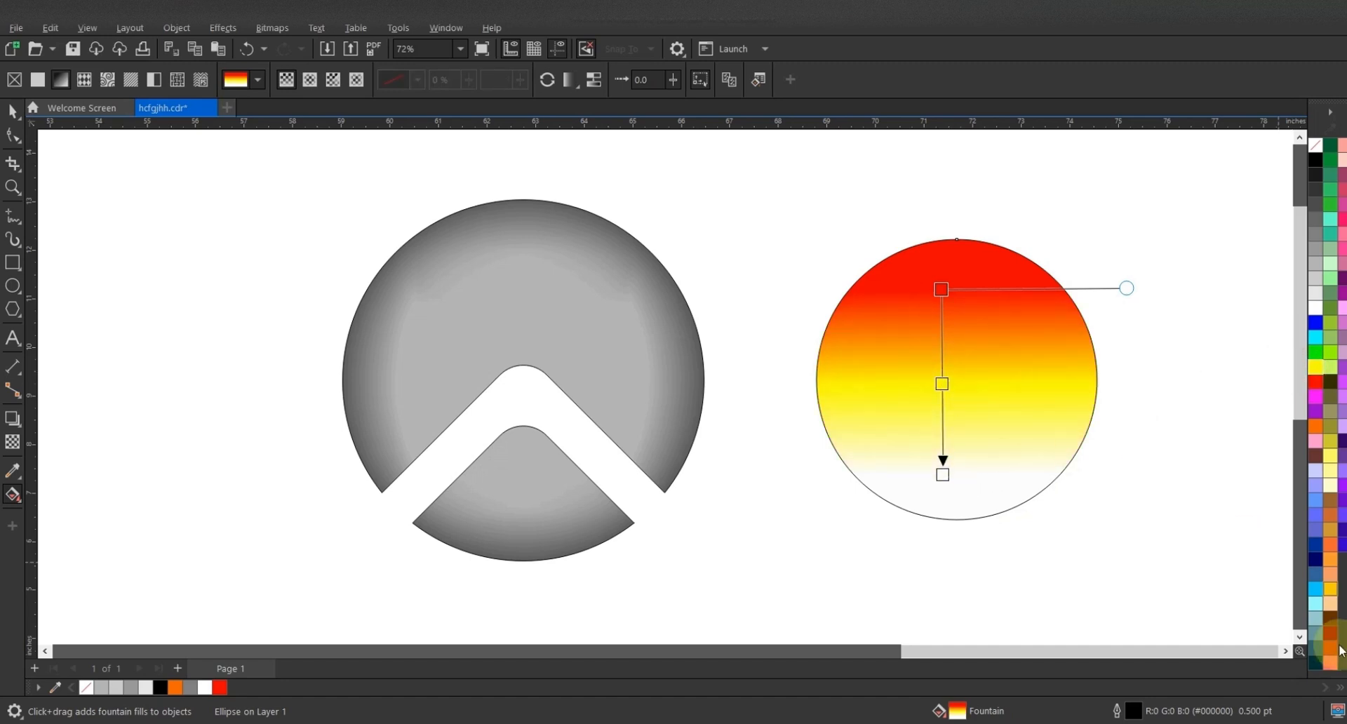
left_click_drag(1341, 588, 944, 476)
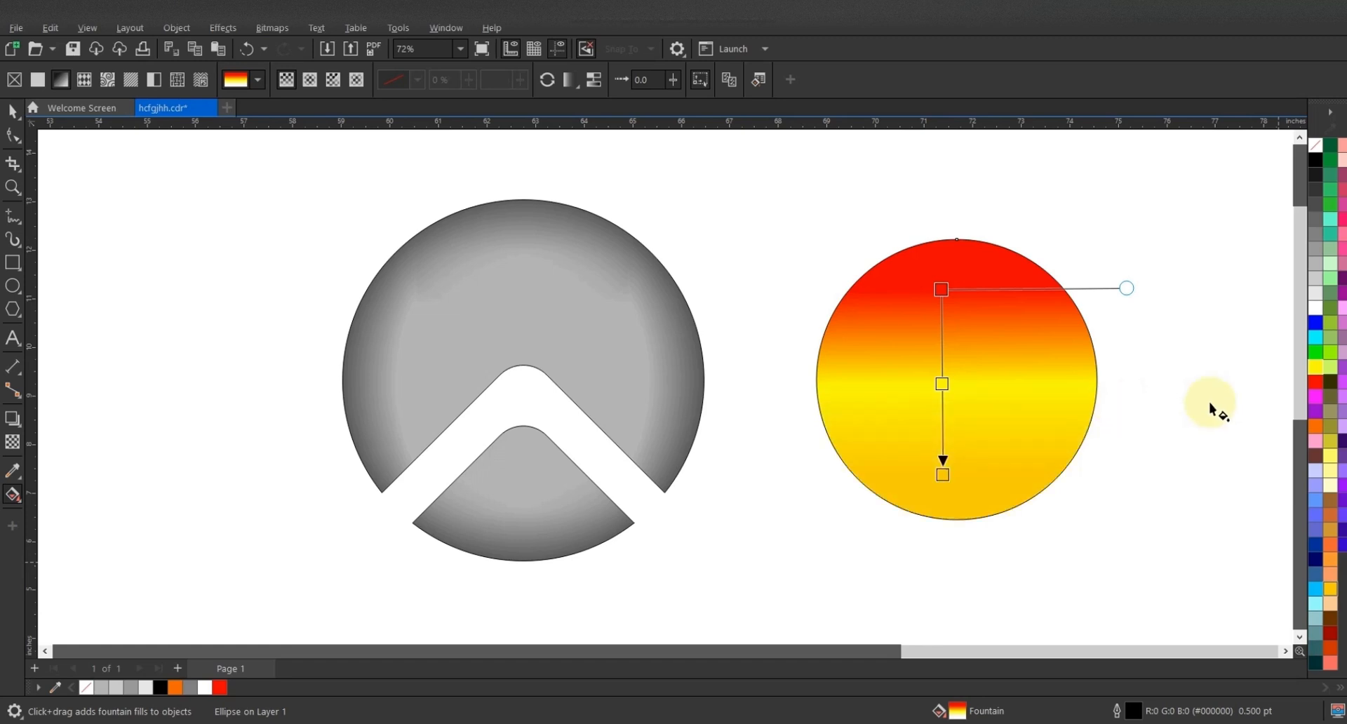
left_click_drag(1318, 427, 941, 384)
Adjust the gradient's start and end nodes so it runs vertically through the circle's centre
left_click(944, 289)
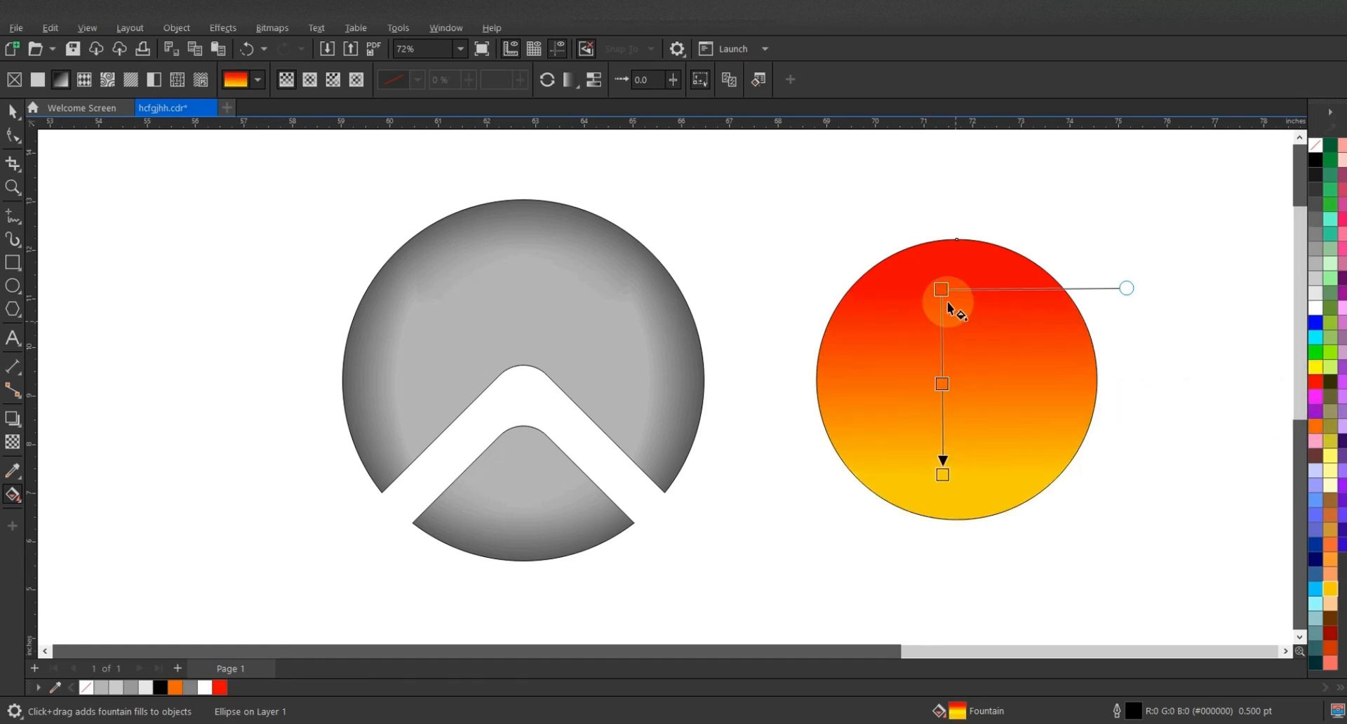
left_click_drag(947, 289, 952, 287)
left_click_drag(942, 472, 950, 462)
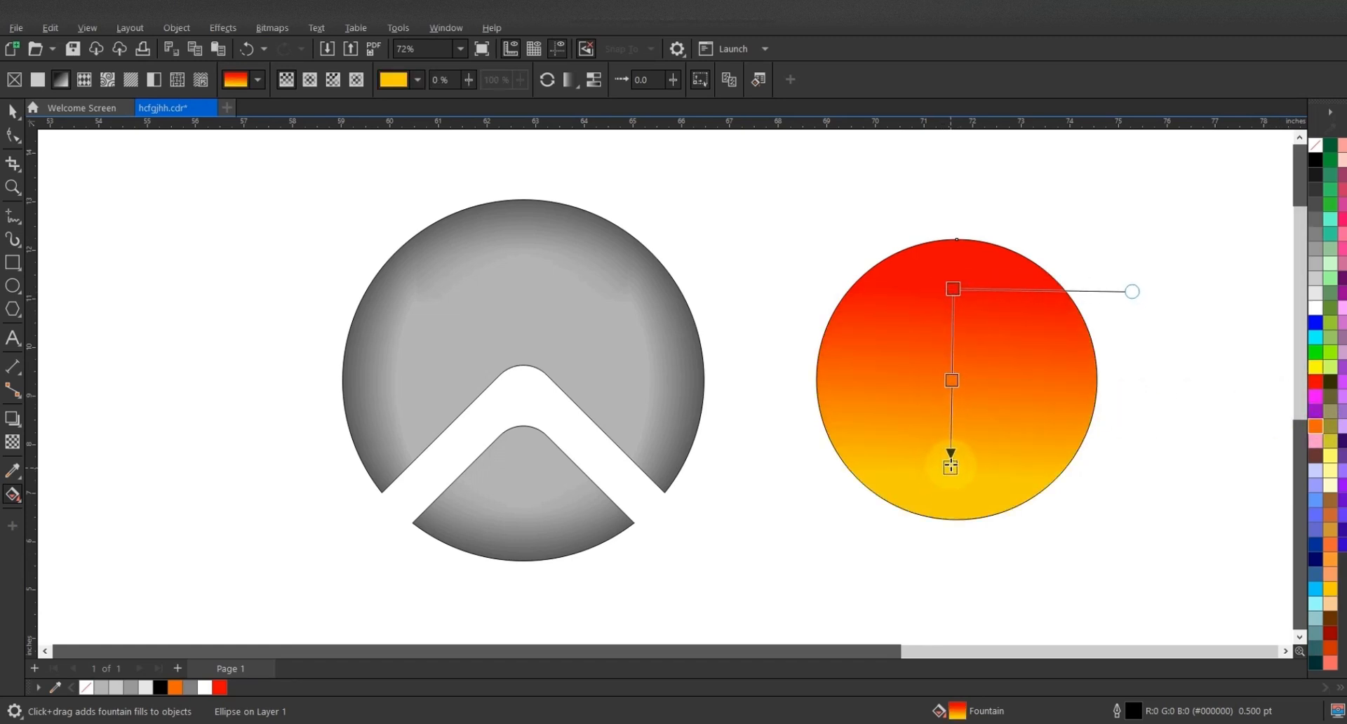
left_click(12, 110)
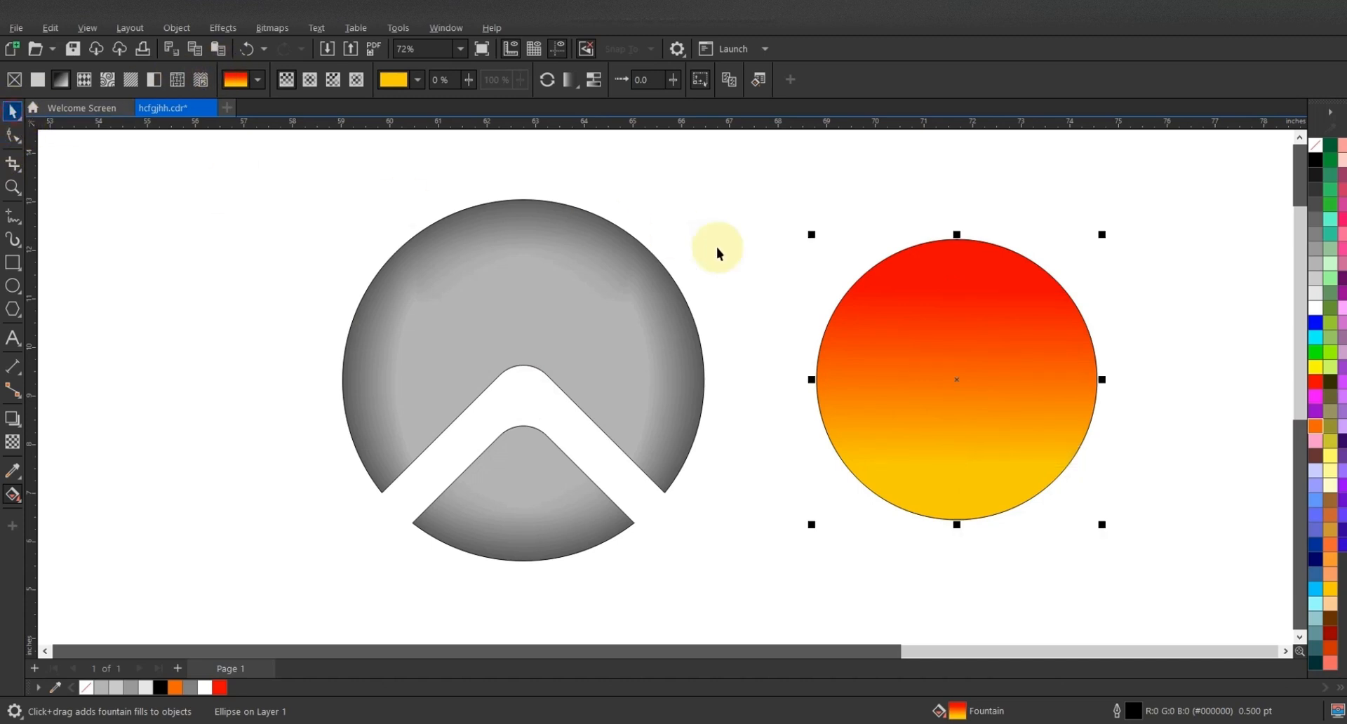
Change the circle's gradient to an elliptical fountain fill with yellow at the centre, orange midway and red just beyond the edge
left_click(12, 495)
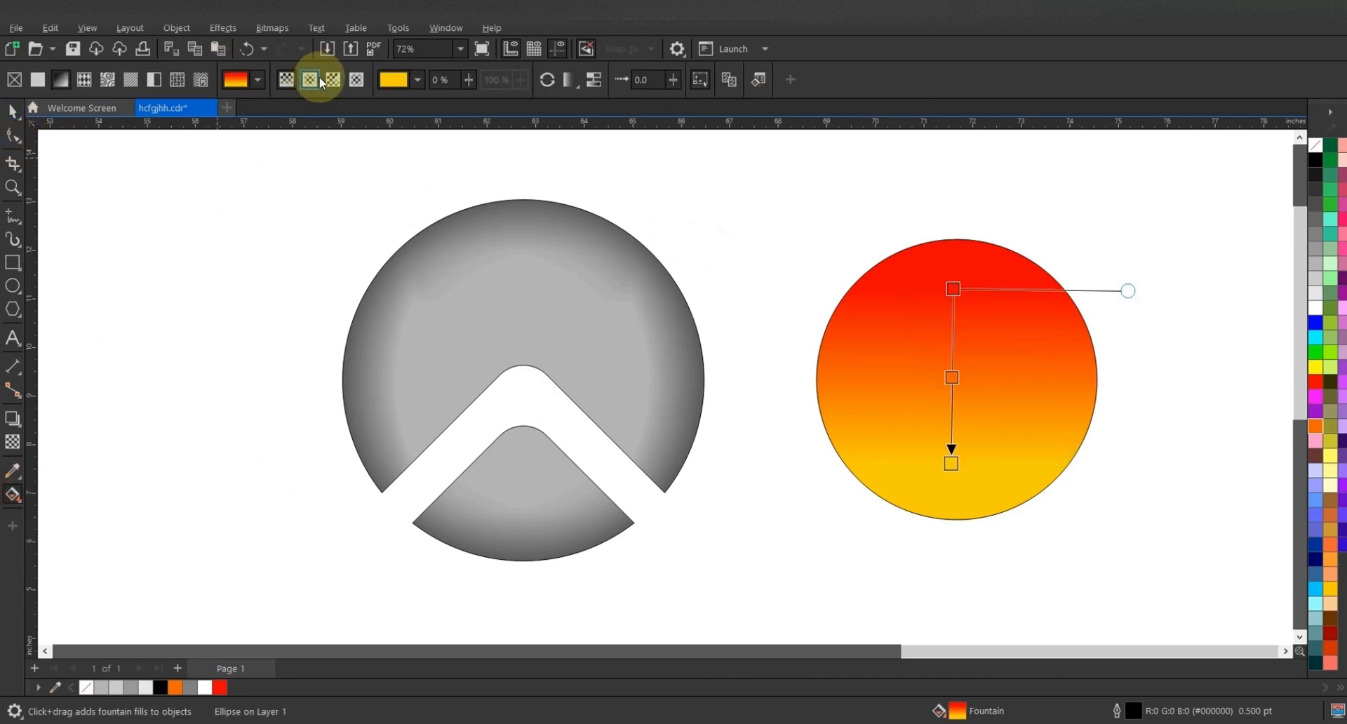
left_click(322, 82)
left_click_drag(951, 460, 948, 538)
left_click_drag(951, 376, 957, 377)
left_click(940, 555)
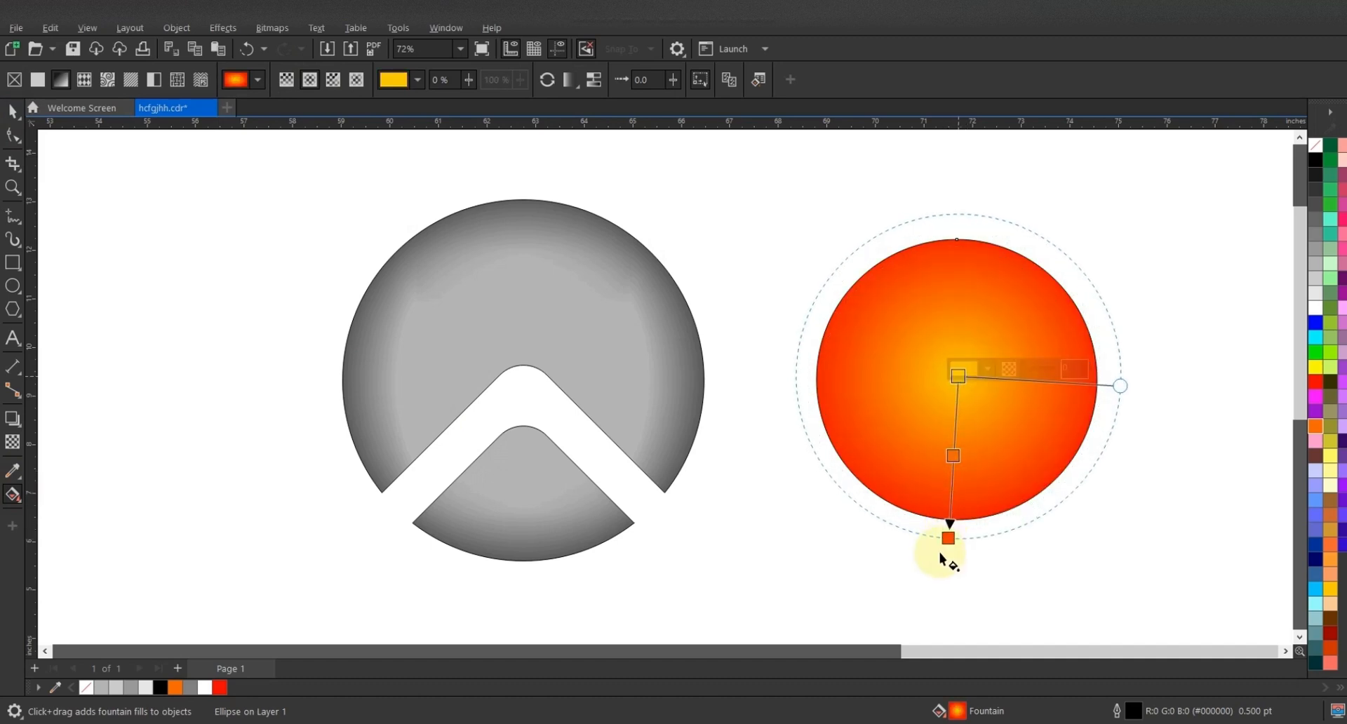
left_click_drag(952, 537, 961, 544)
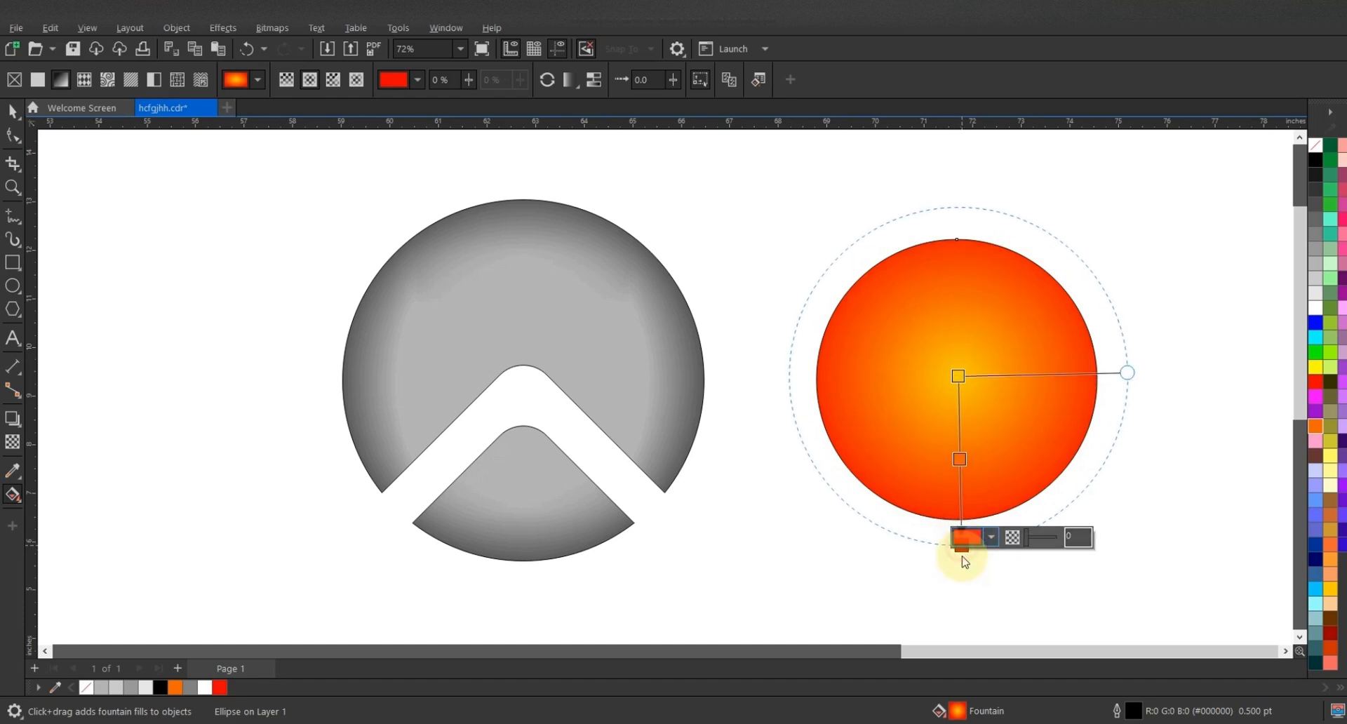
left_click_drag(959, 374, 959, 364)
left_click_drag(959, 363, 954, 376)
Align the gradient circle's centre horizontally with the grey cut circle so it sits over it
left_click(13, 112)
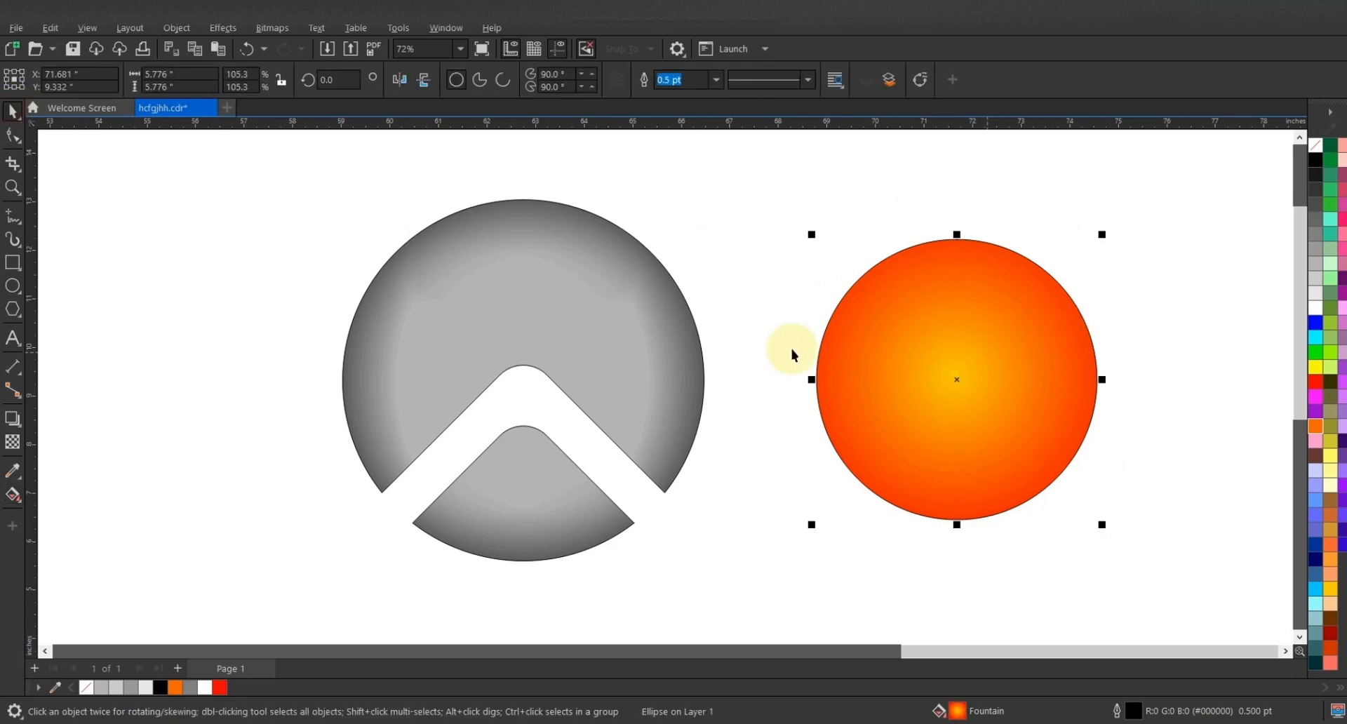
left_click(570, 320, "shift")
key("c")
key("Escape")
left_click(553, 369)
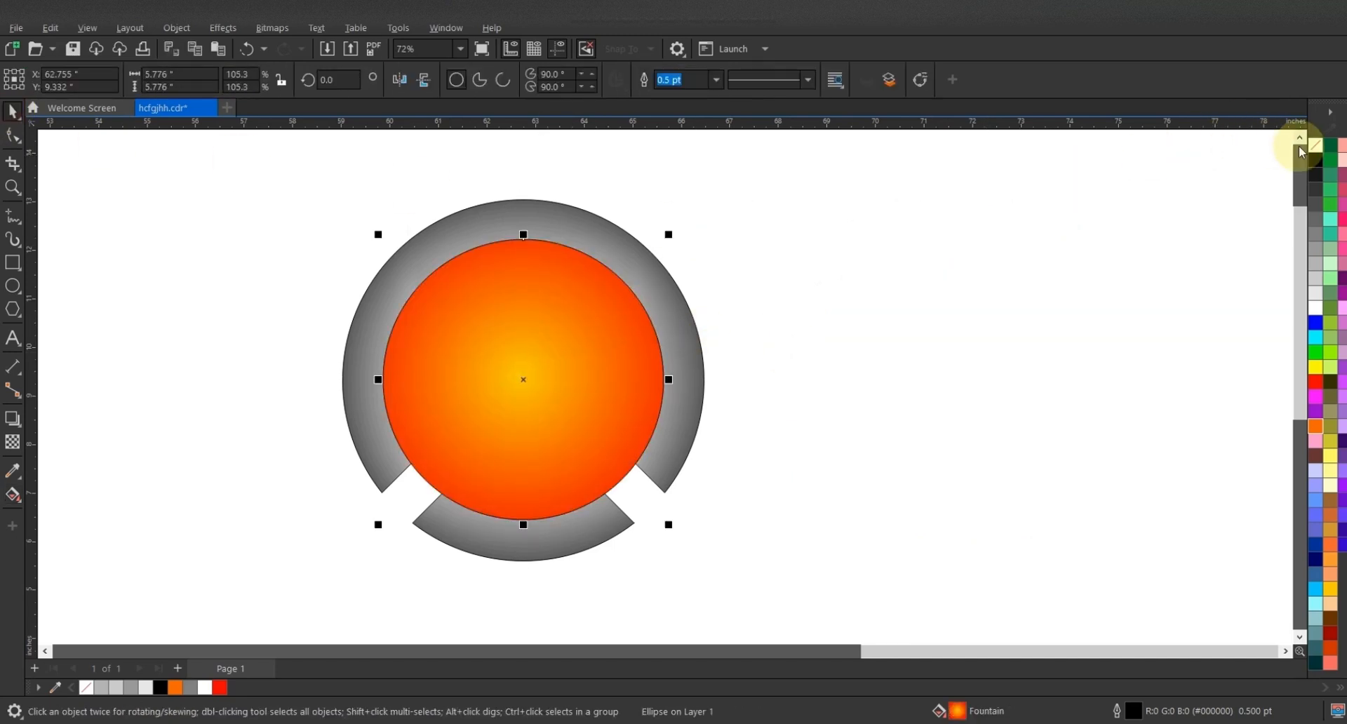
Remove the outlines from the gradient circle and the grey cut circle
right_click(1315, 145)
left_click(1300, 155)
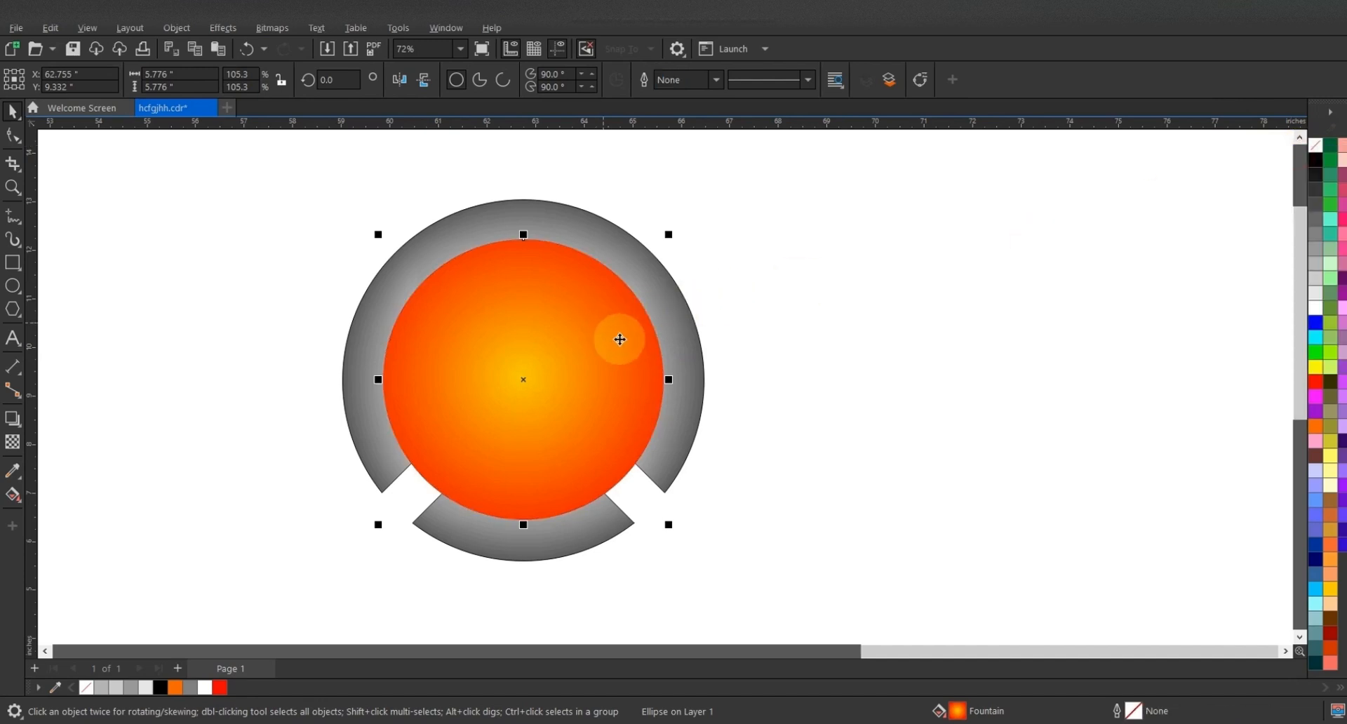
left_click(673, 310)
left_click(902, 196)
left_click_drag(893, 208, 233, 589)
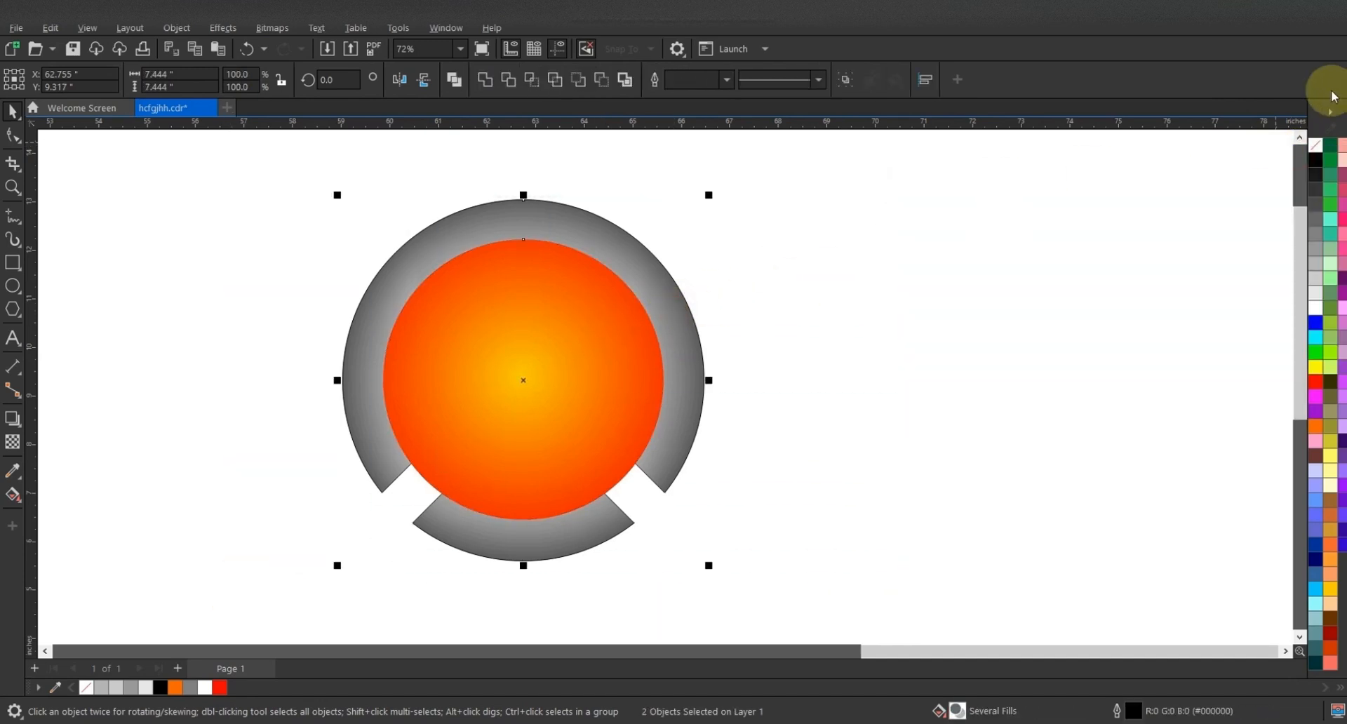
right_click(1314, 145)
left_click(1115, 222)
Send the gradient circle behind the grey shape and enlarge it slightly from its centre
left_click(546, 347)
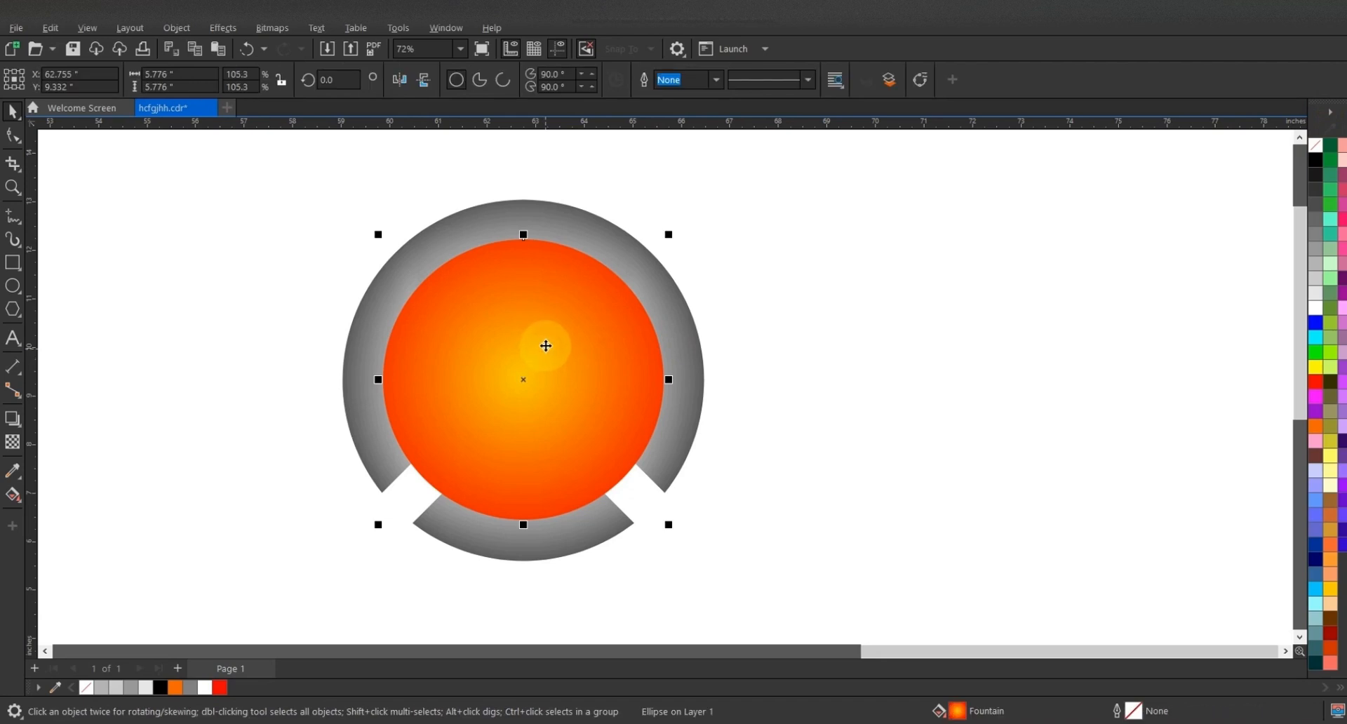
key("shift+Page_Down")
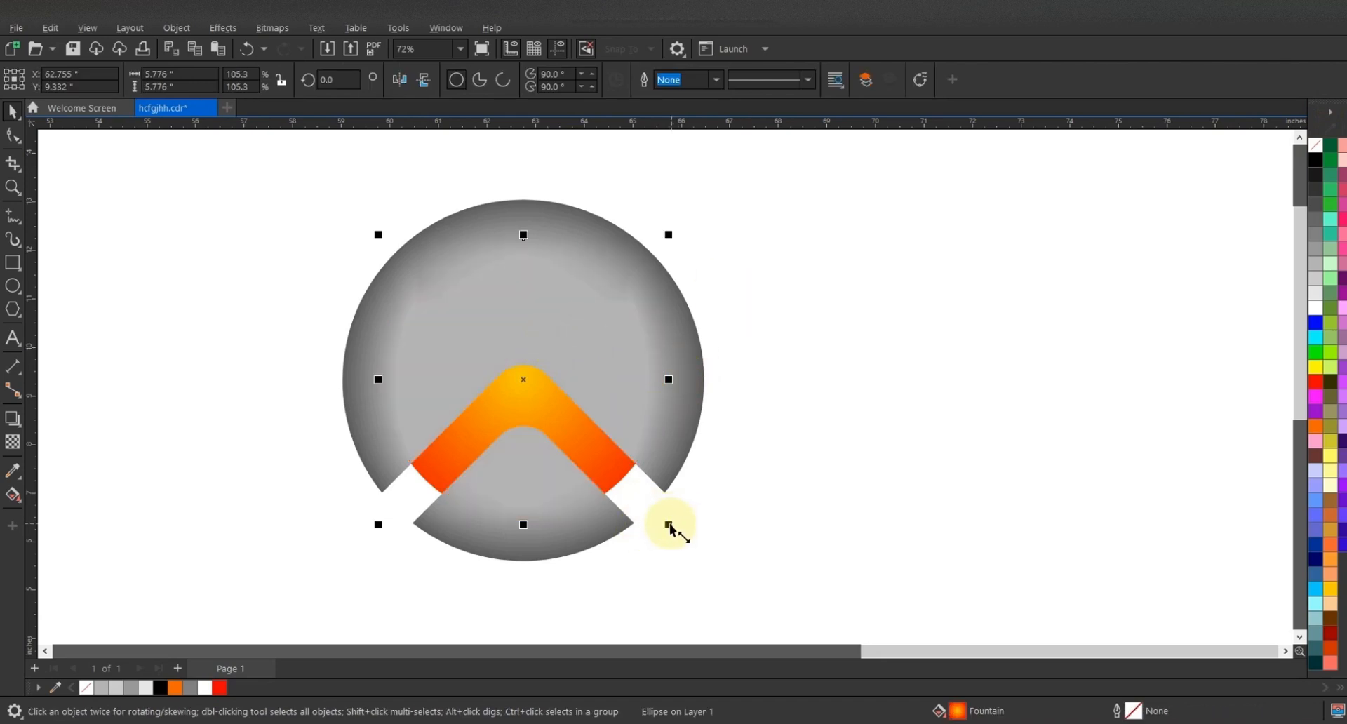
left_click_drag(669, 525, 688, 551)
left_click(764, 420)
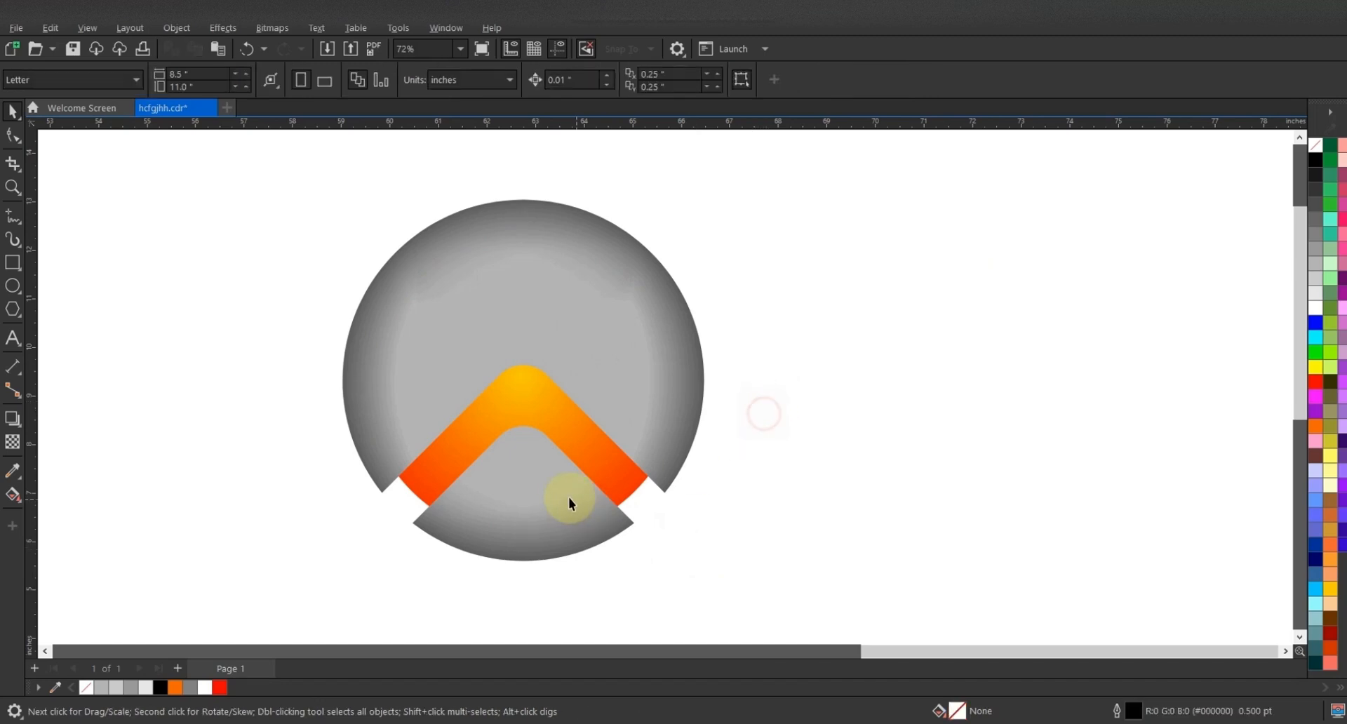
Draw a rectangle about 5.83 by 0.56 inches between the two lower tips of the large grey segment
scroll(557, 475, "up", 2)
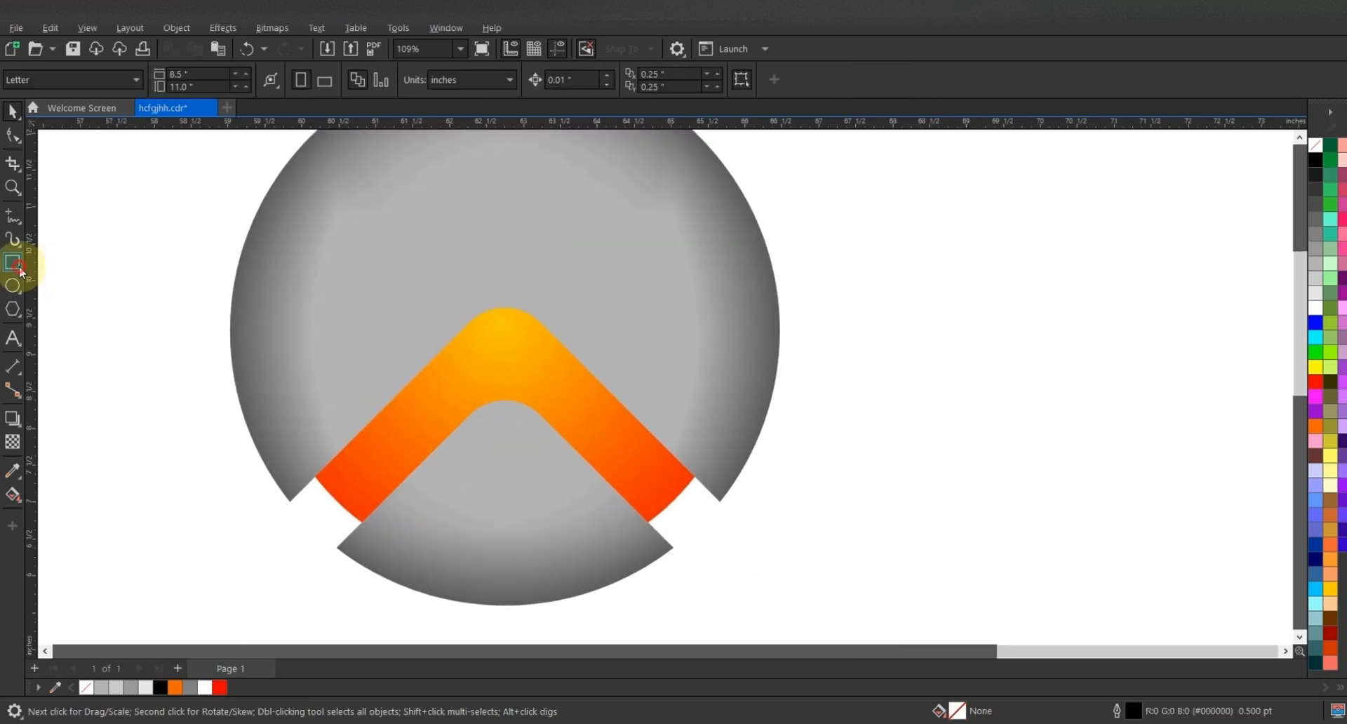
left_click(20, 269)
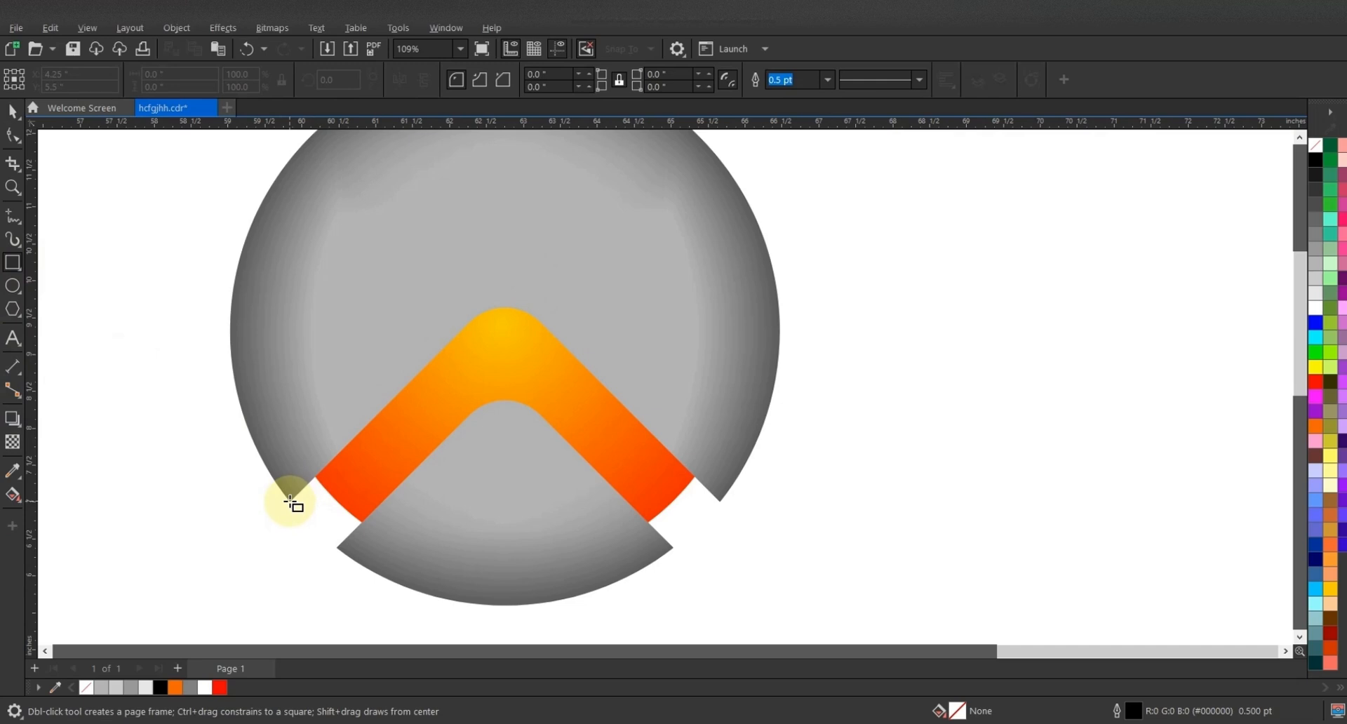
left_click_drag(290, 499, 721, 461)
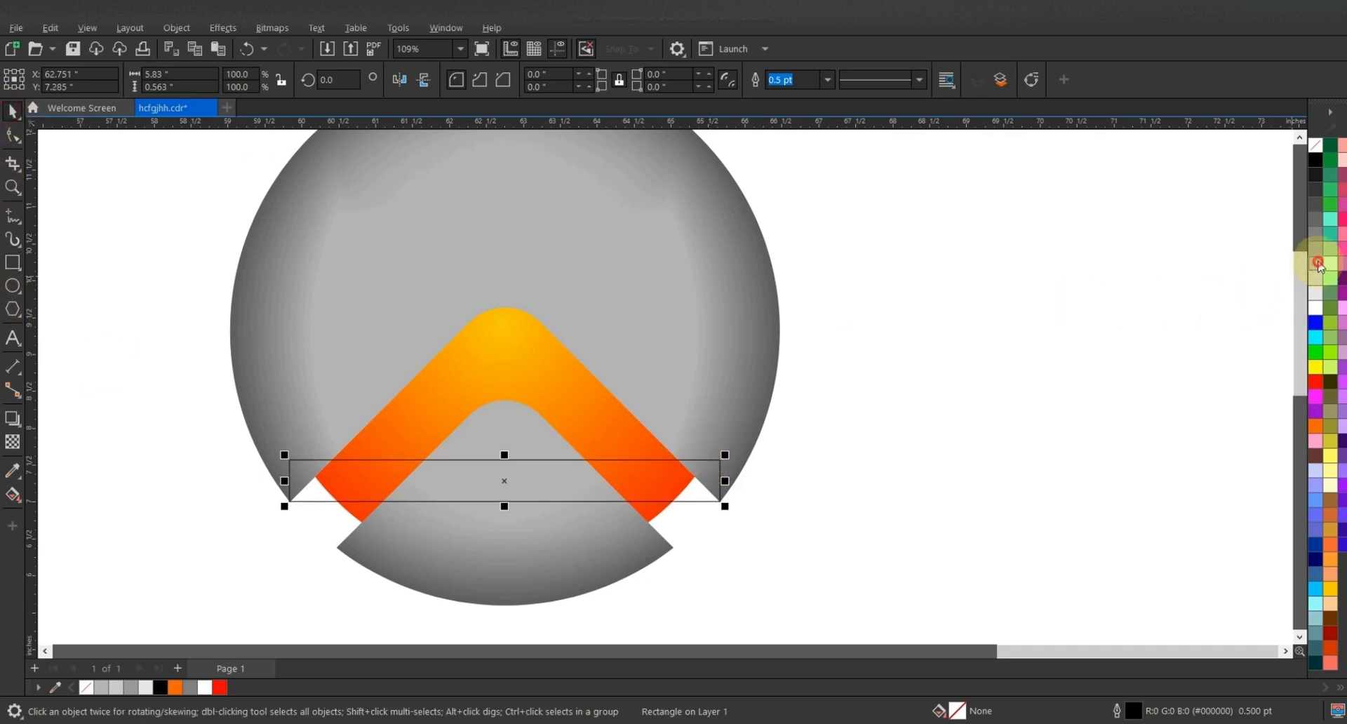
Fill the rectangle with mid grey #808080 and remove its outline
left_click(1316, 248)
left_click(1317, 241)
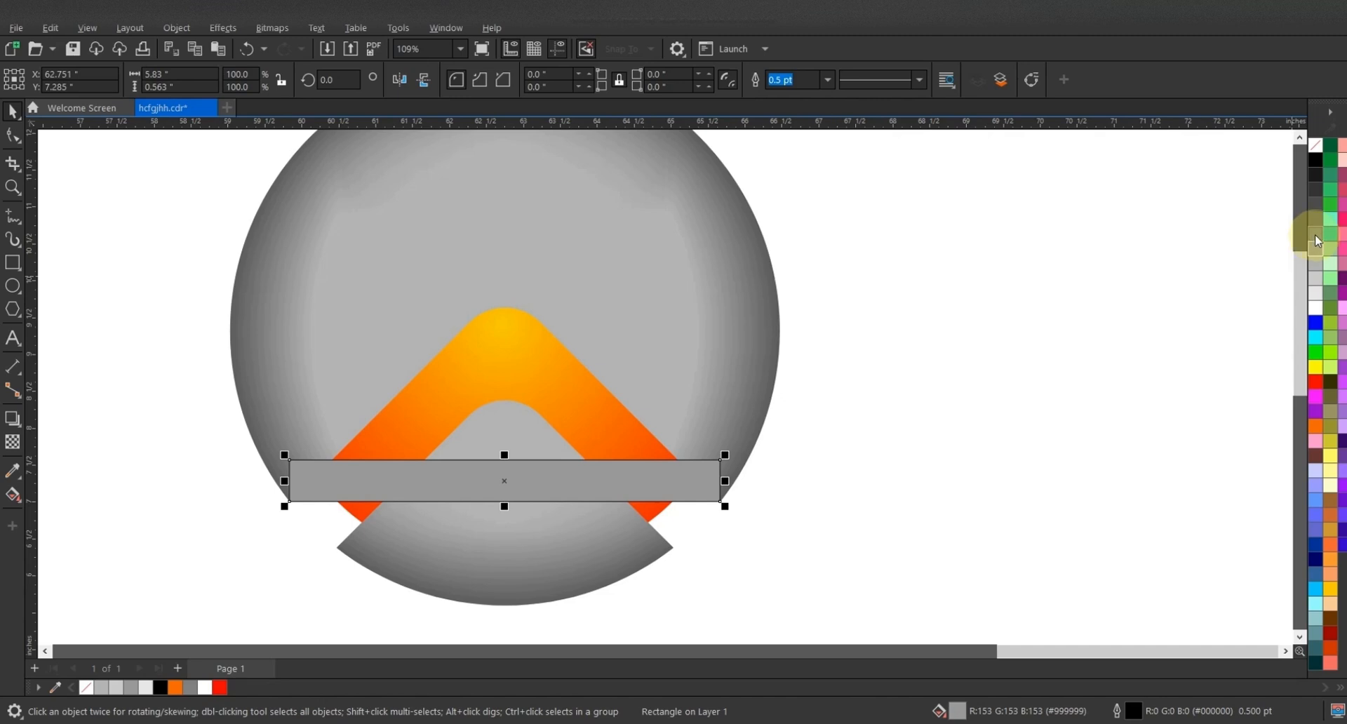
left_click(1316, 235)
right_click(1316, 146)
left_click(1315, 156)
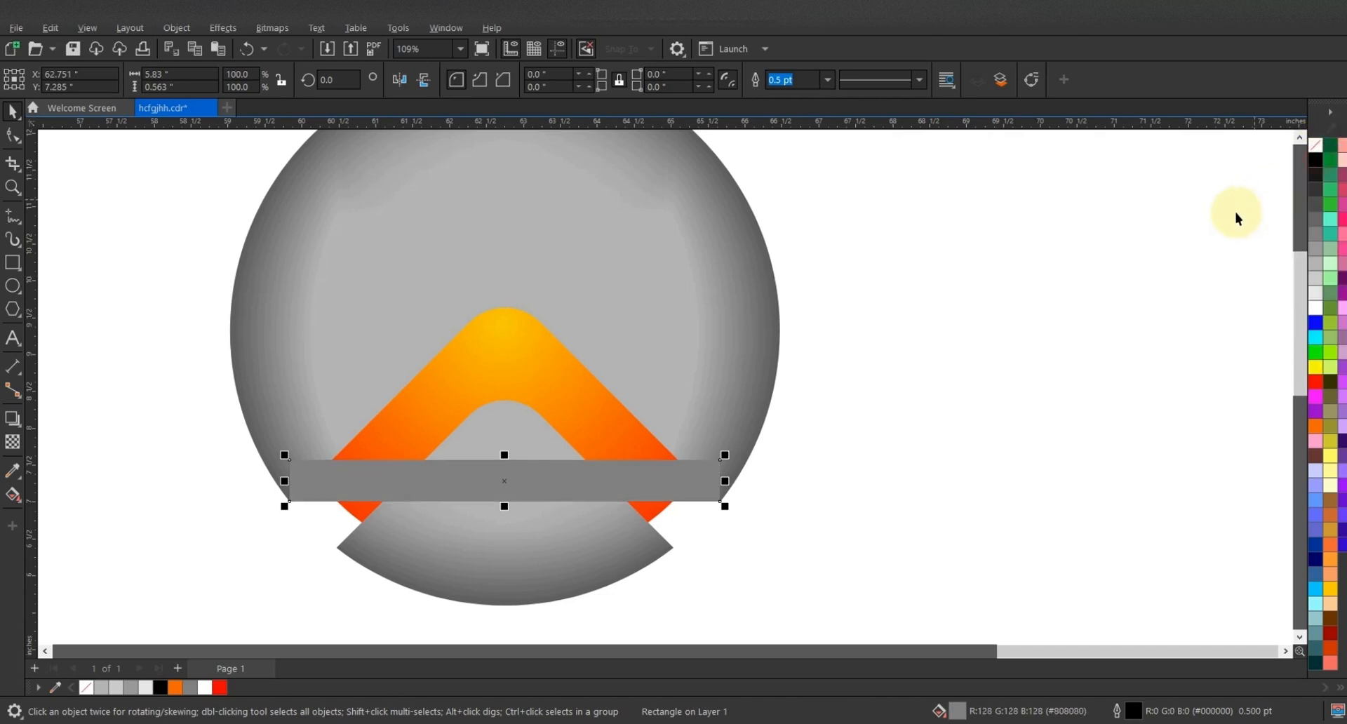
Move the grey rectangle back in the stacking order, behind the cut circle and the orange gradient circle
key("ctrl+Page_Down")
key("ctrl+Page_Down")
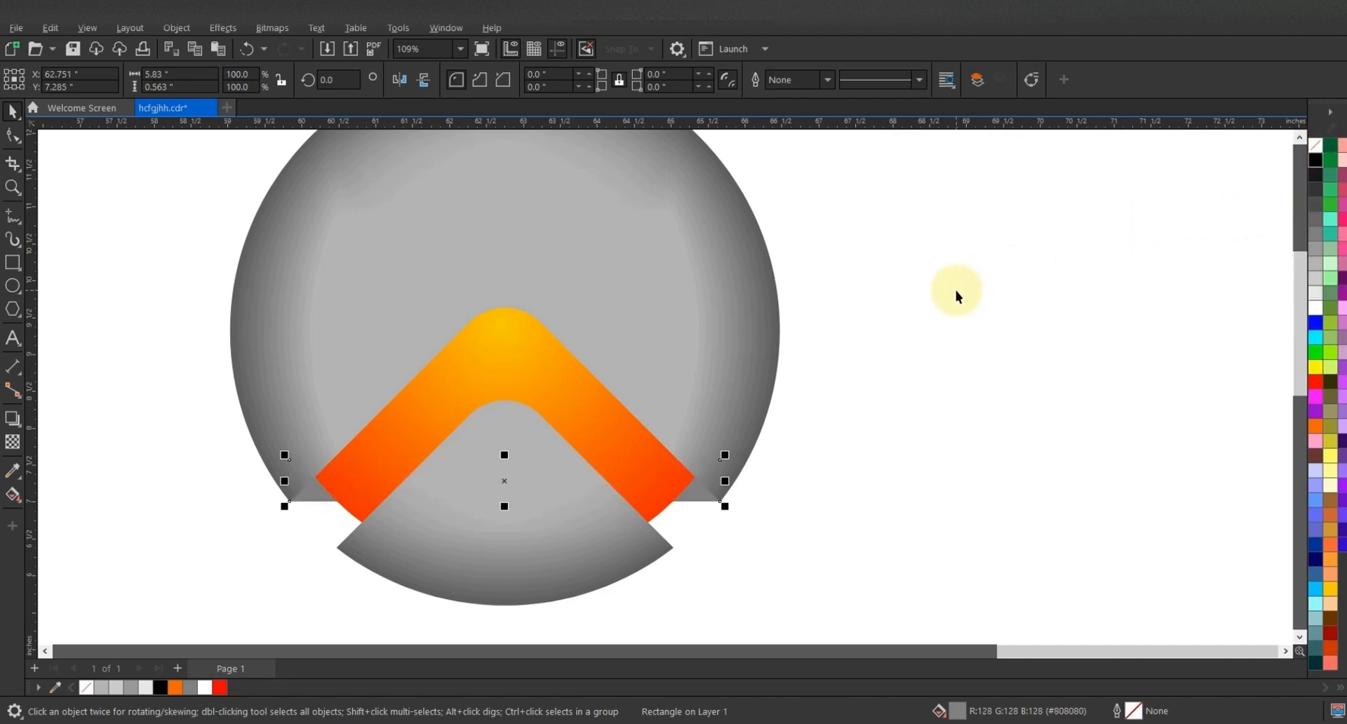
left_click(679, 419)
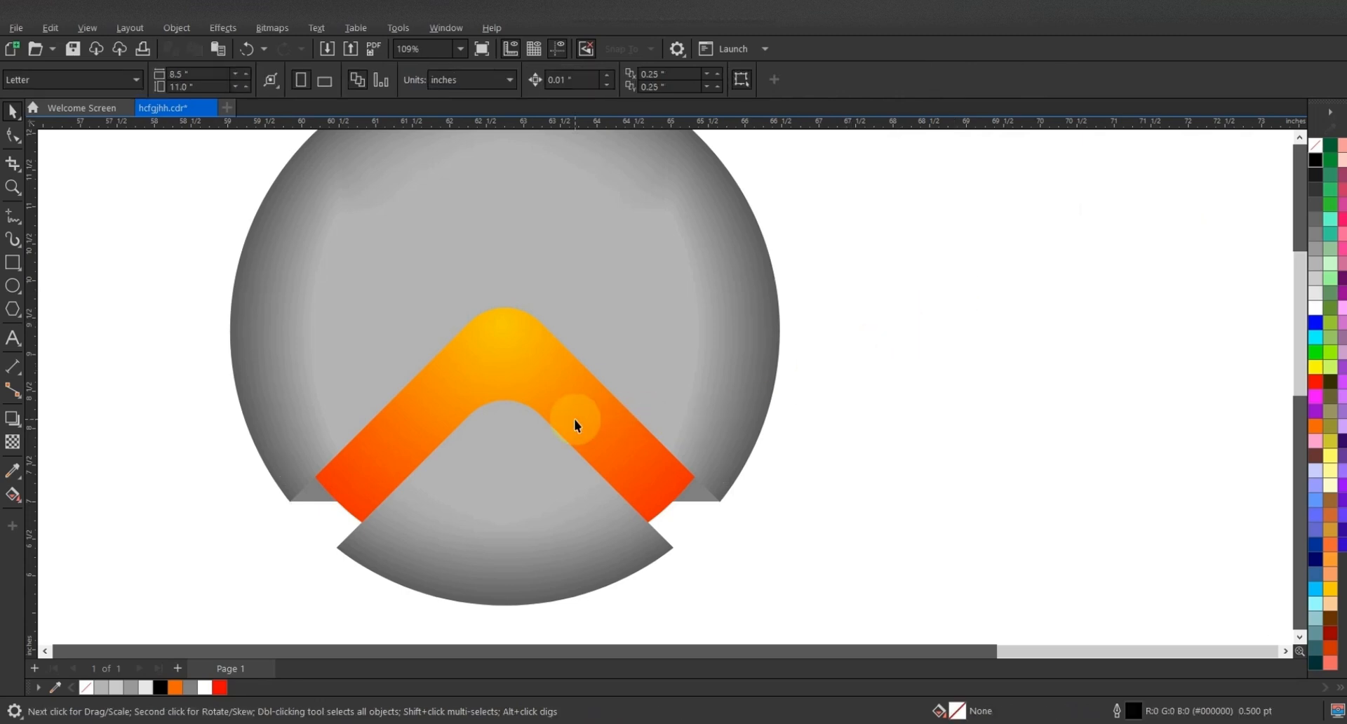
Apply a vertical fountain fill to the grey cut circle and make both end colours white
scroll(574, 419, "down", 2)
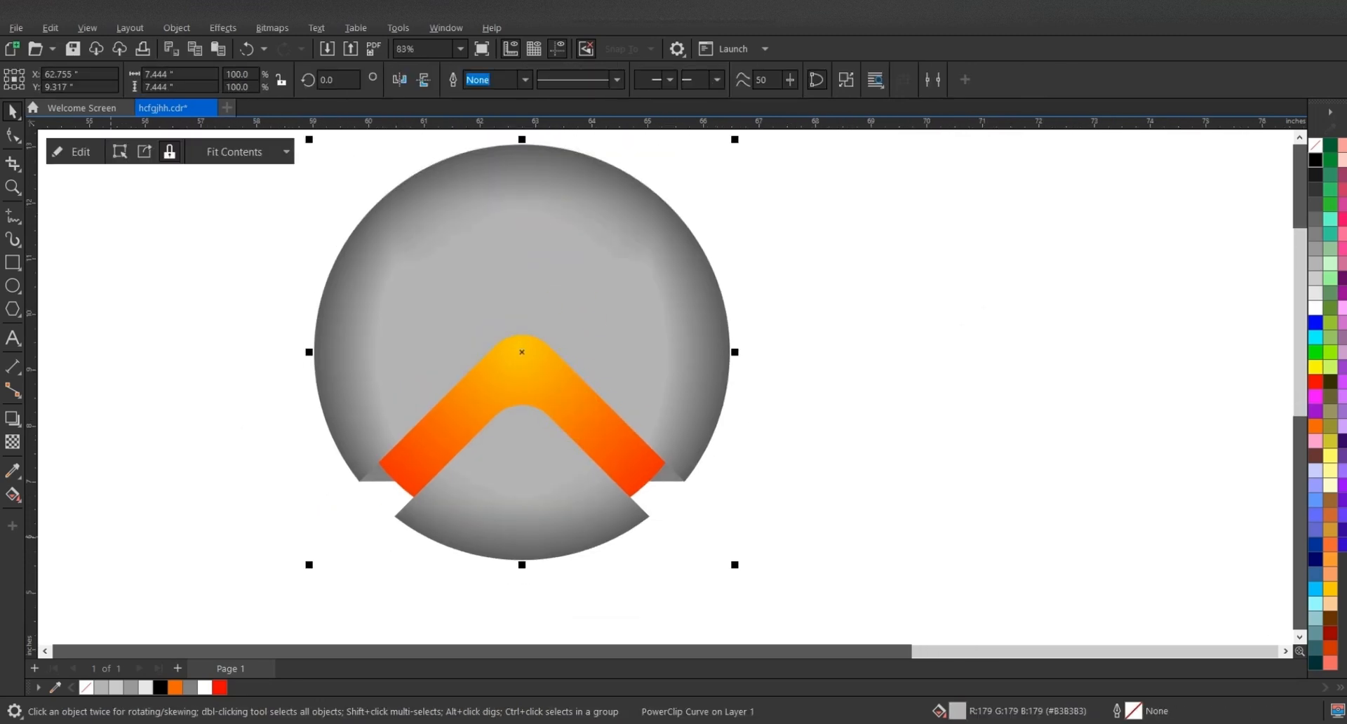
left_click(13, 494)
left_click_drag(505, 228, 518, 463)
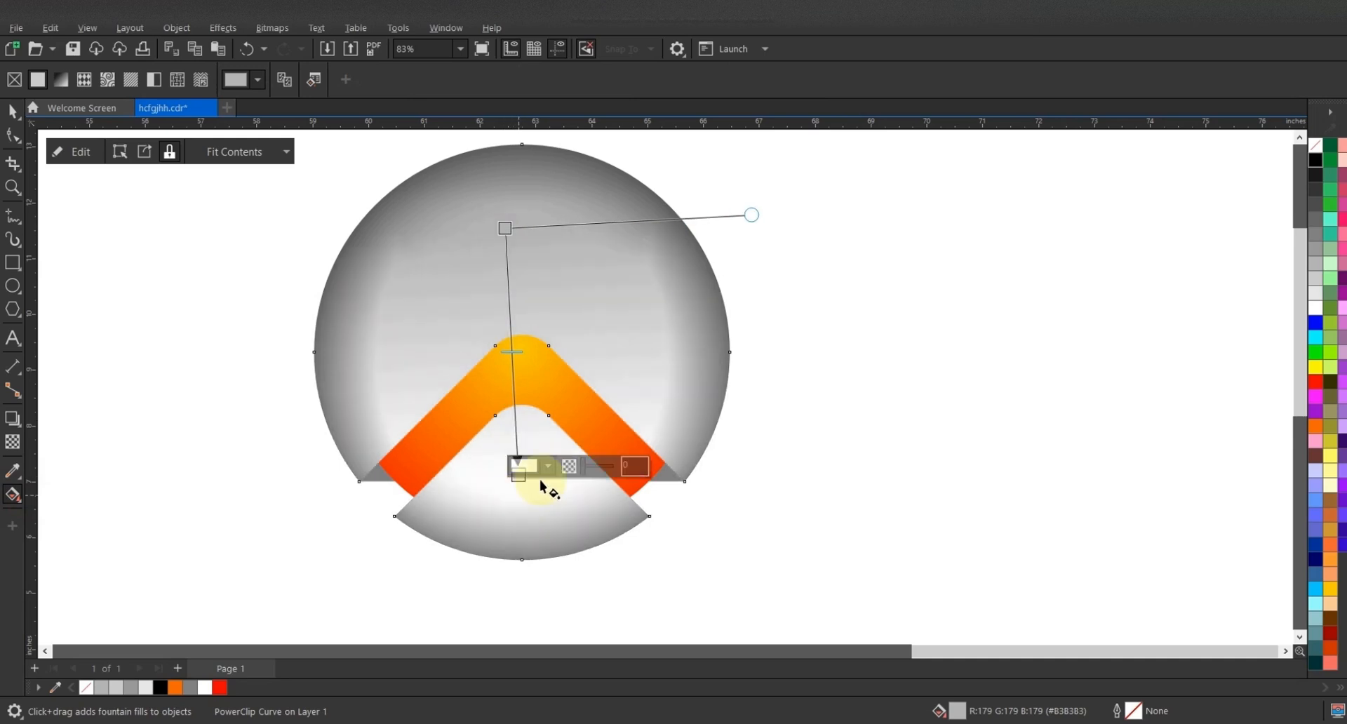
left_click(515, 483)
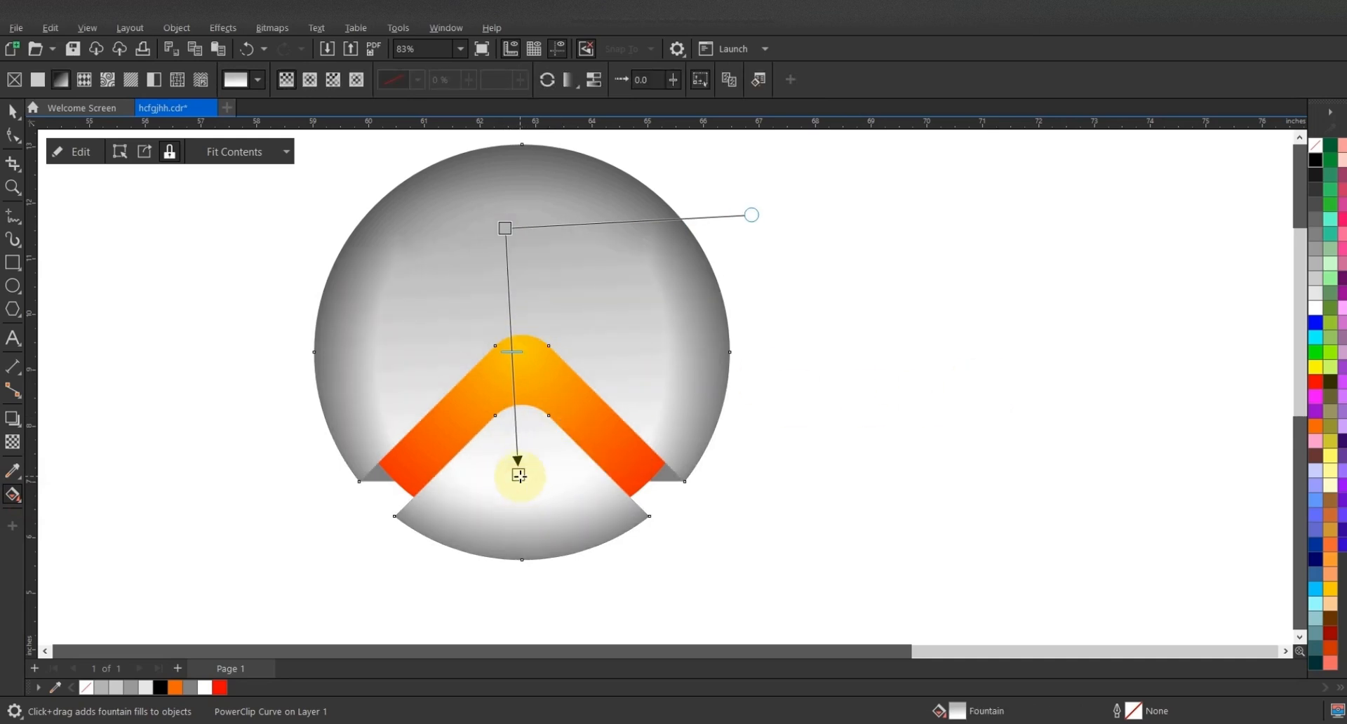
left_click_drag(518, 475, 512, 466)
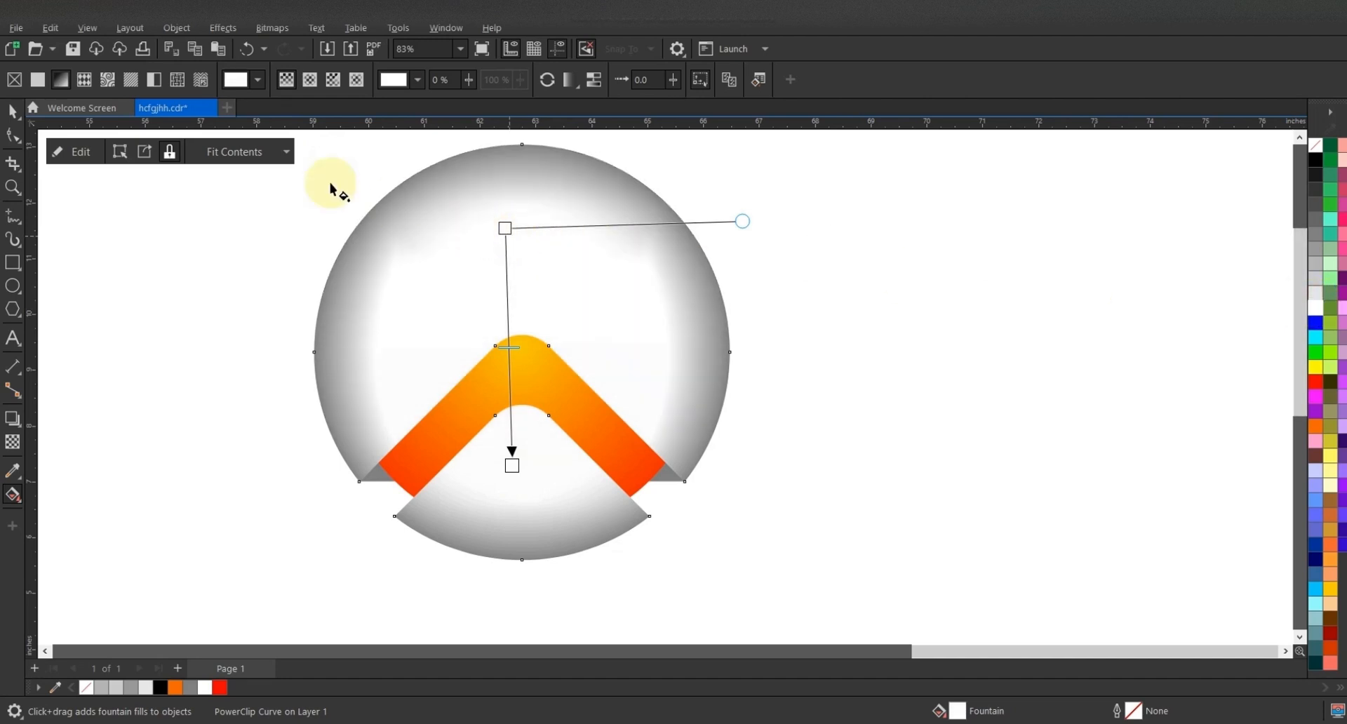
Switch the white fill to an elliptical fountain fill and reposition its nodes around the chevron's peak
left_click(310, 80)
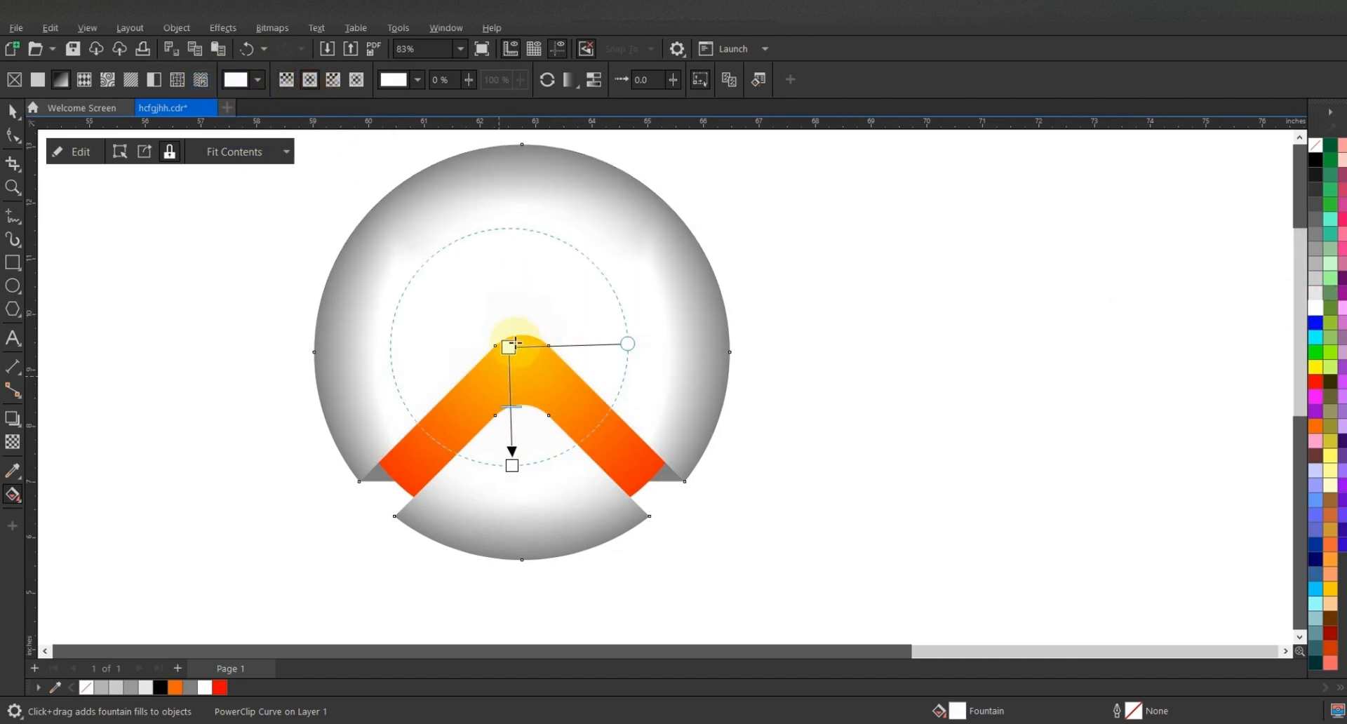
left_click_drag(508, 346, 532, 332)
left_click_drag(512, 463, 529, 461)
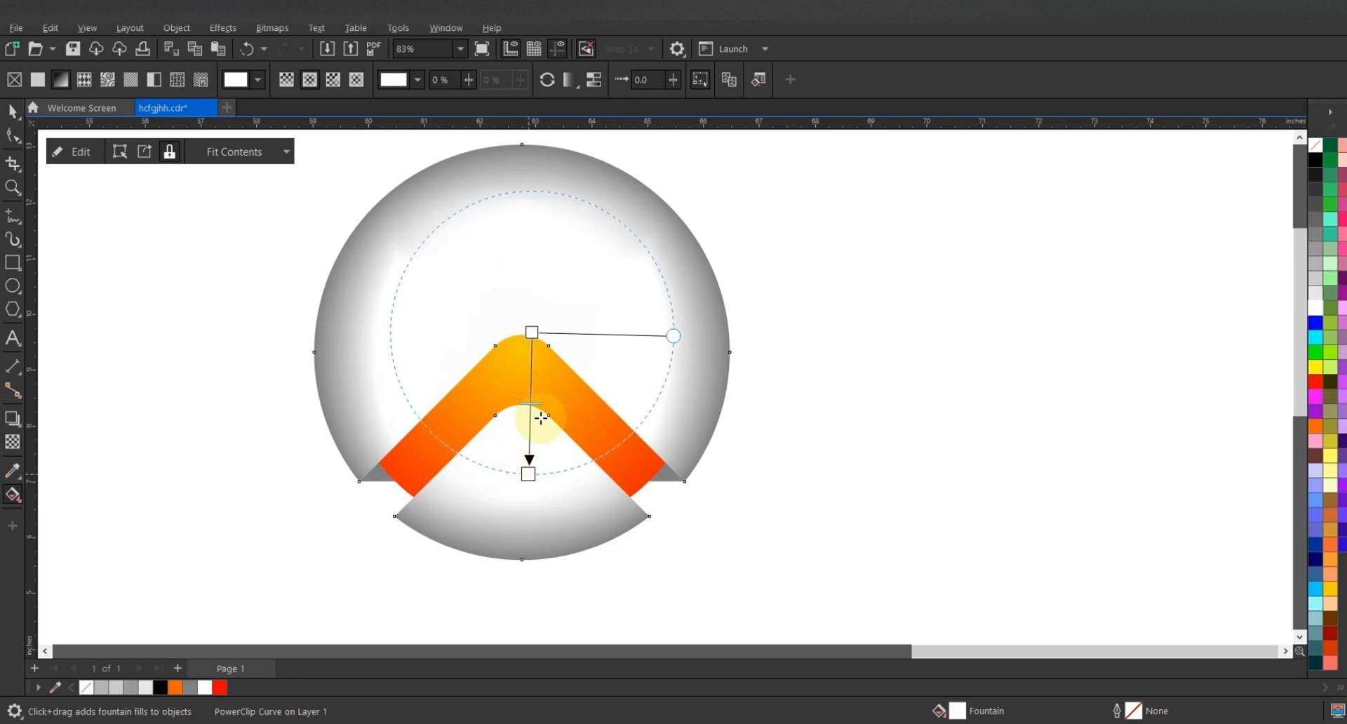
left_click_drag(532, 332, 527, 363)
left_click_drag(529, 474, 531, 451)
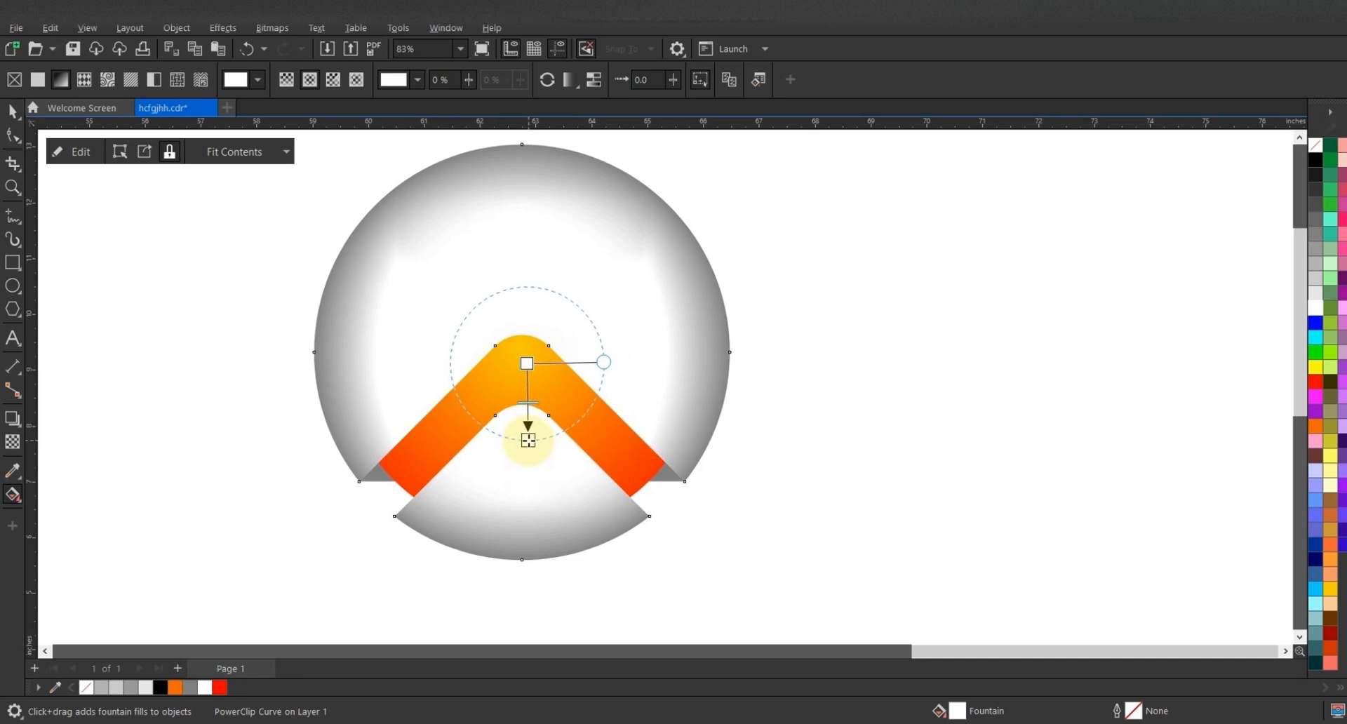
left_click(168, 308)
scroll(466, 347, "down", 1)
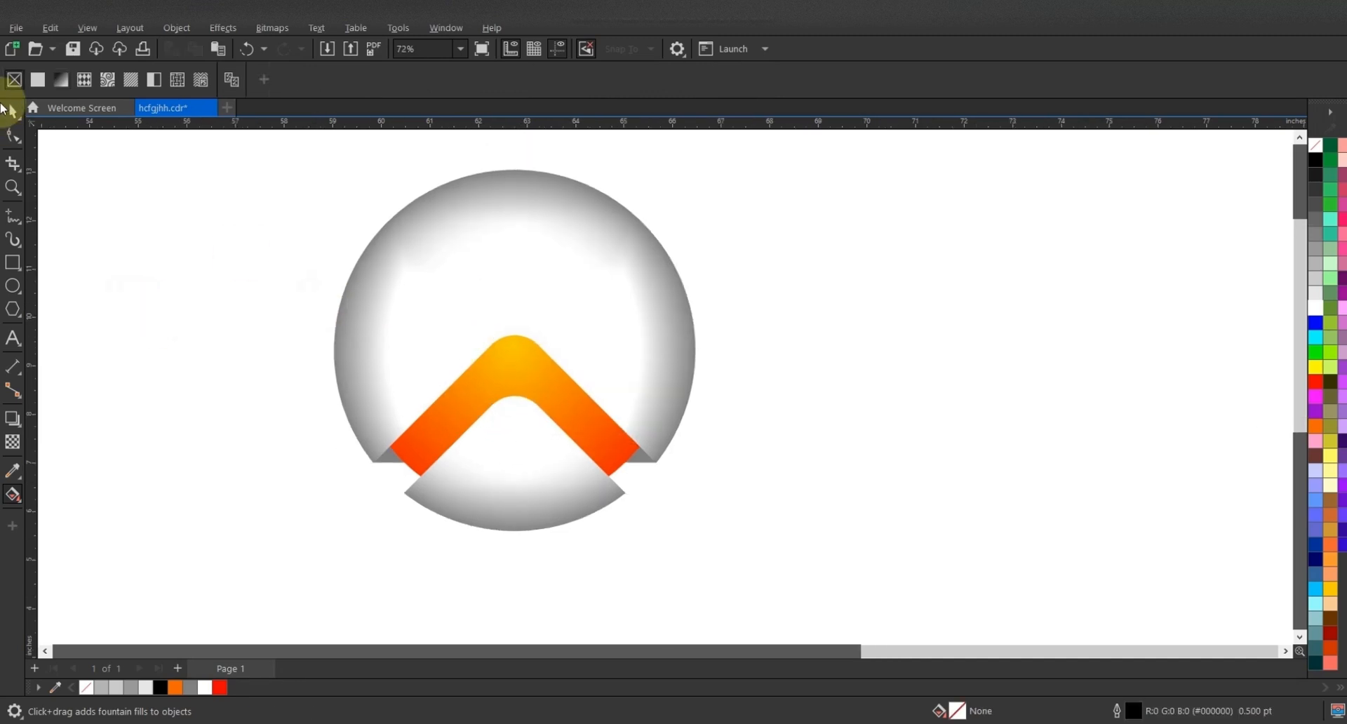
left_click(11, 110)
scroll(325, 222, "down", 1)
left_click(467, 236)
double_click(476, 238)
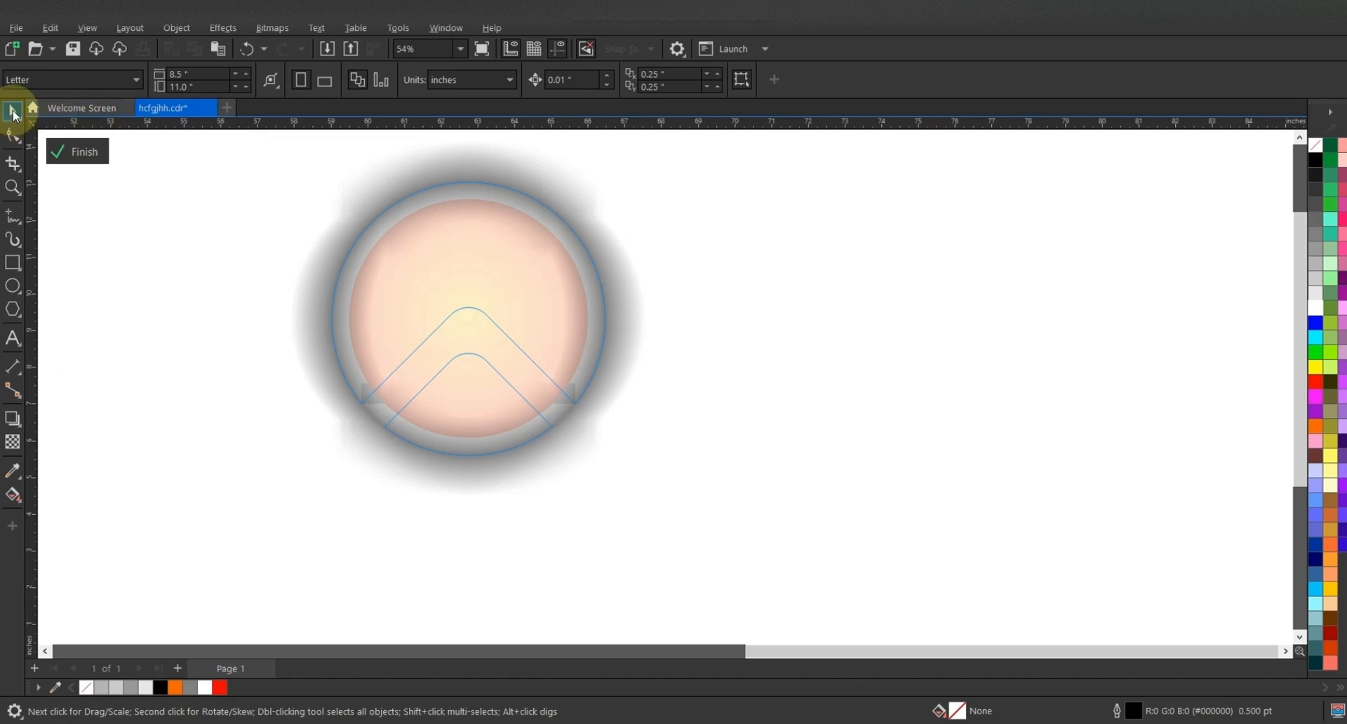
left_click(78, 150)
Place a copy of the shaded white cut circle to the right of the logo
left_click_drag(463, 274, 776, 267)
key("ctrl+z")
left_click(608, 478)
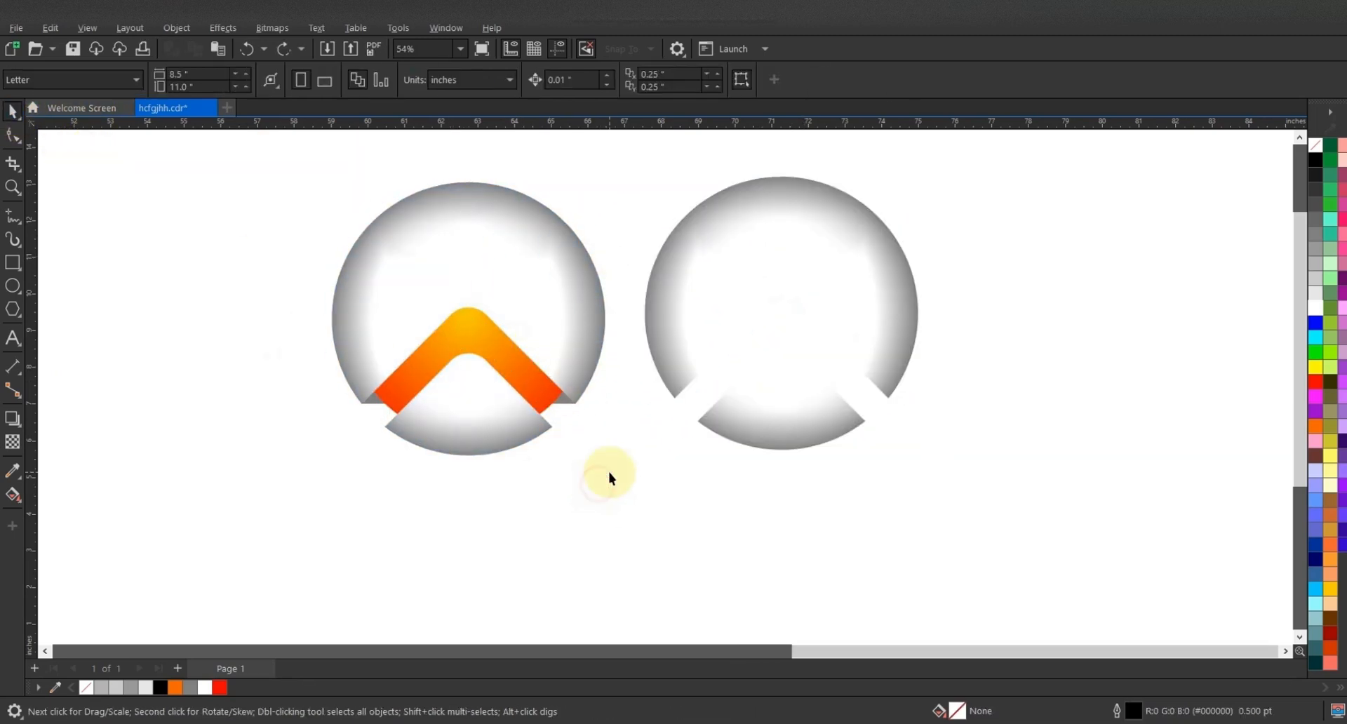
Break the copied cut circle apart and delete its lower segment
left_click(858, 329)
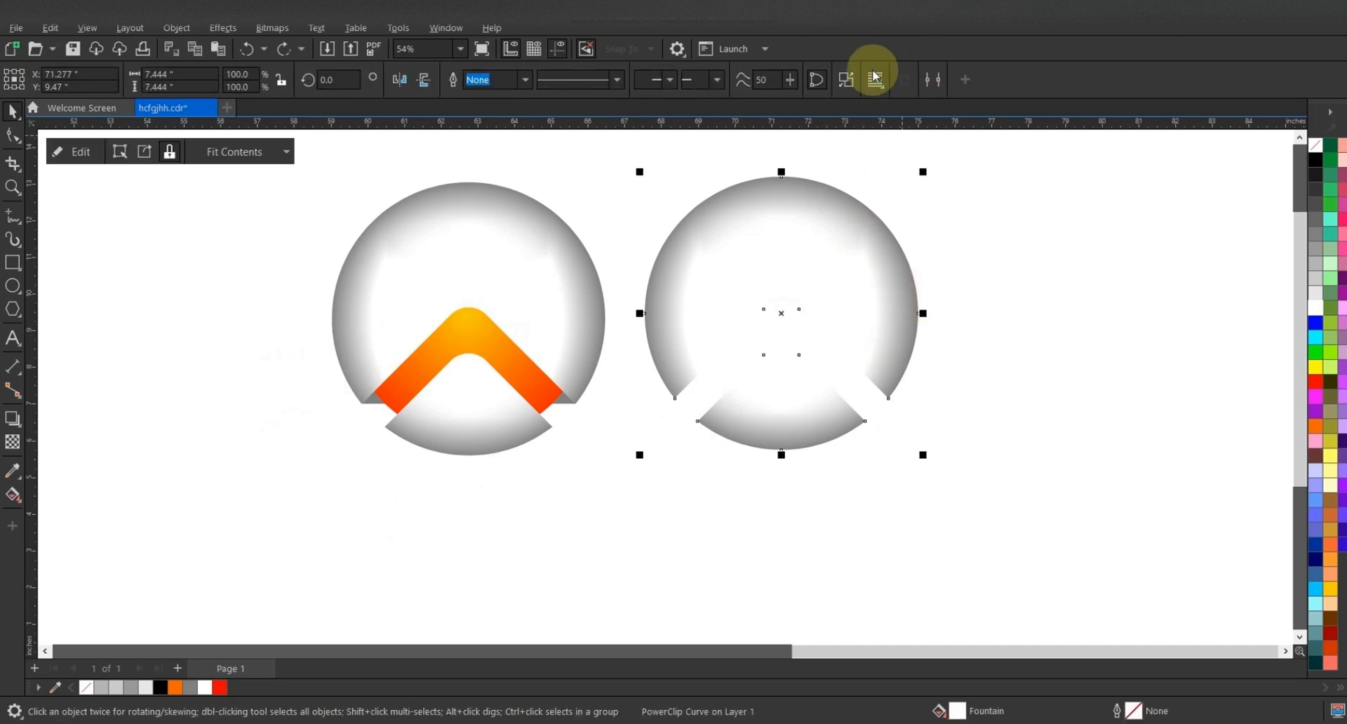
left_click(847, 80)
left_click(889, 385)
left_click(806, 411)
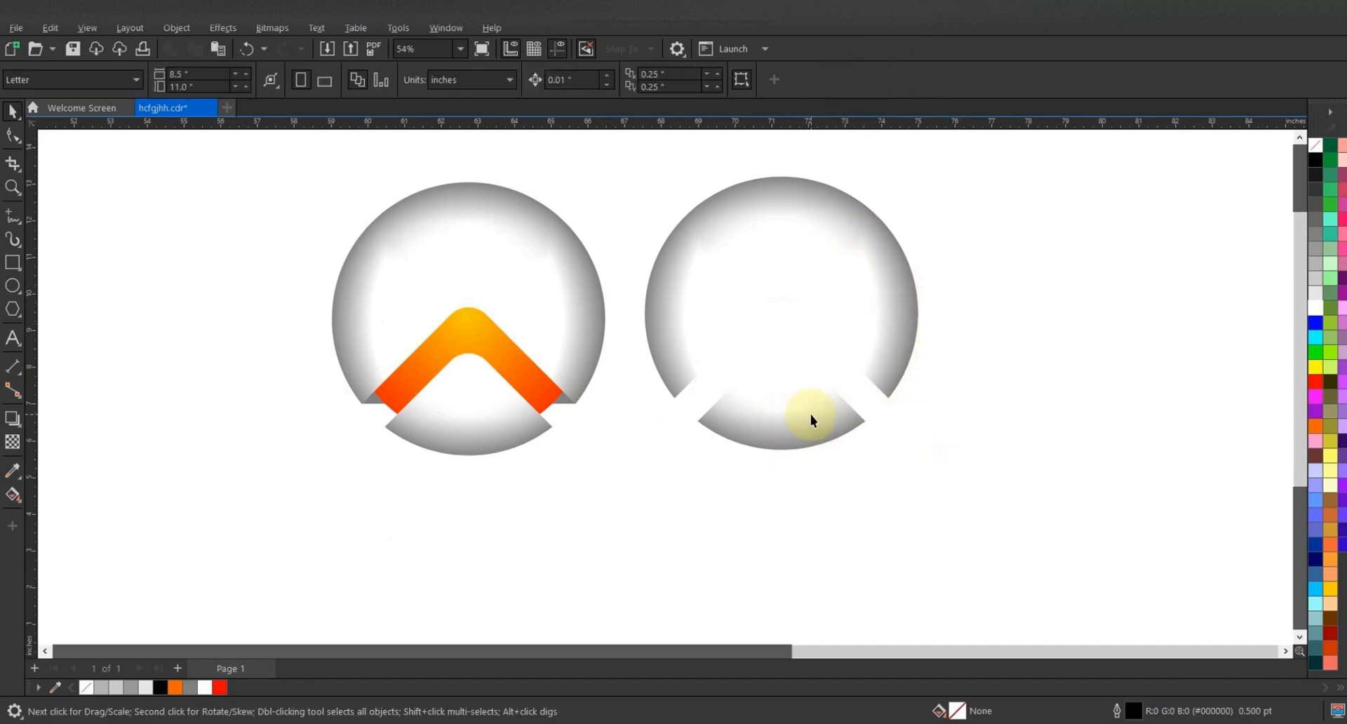
key("Delete")
Move the copied upper segment slightly down and align it horizontally centred over the original logo
left_click(836, 257)
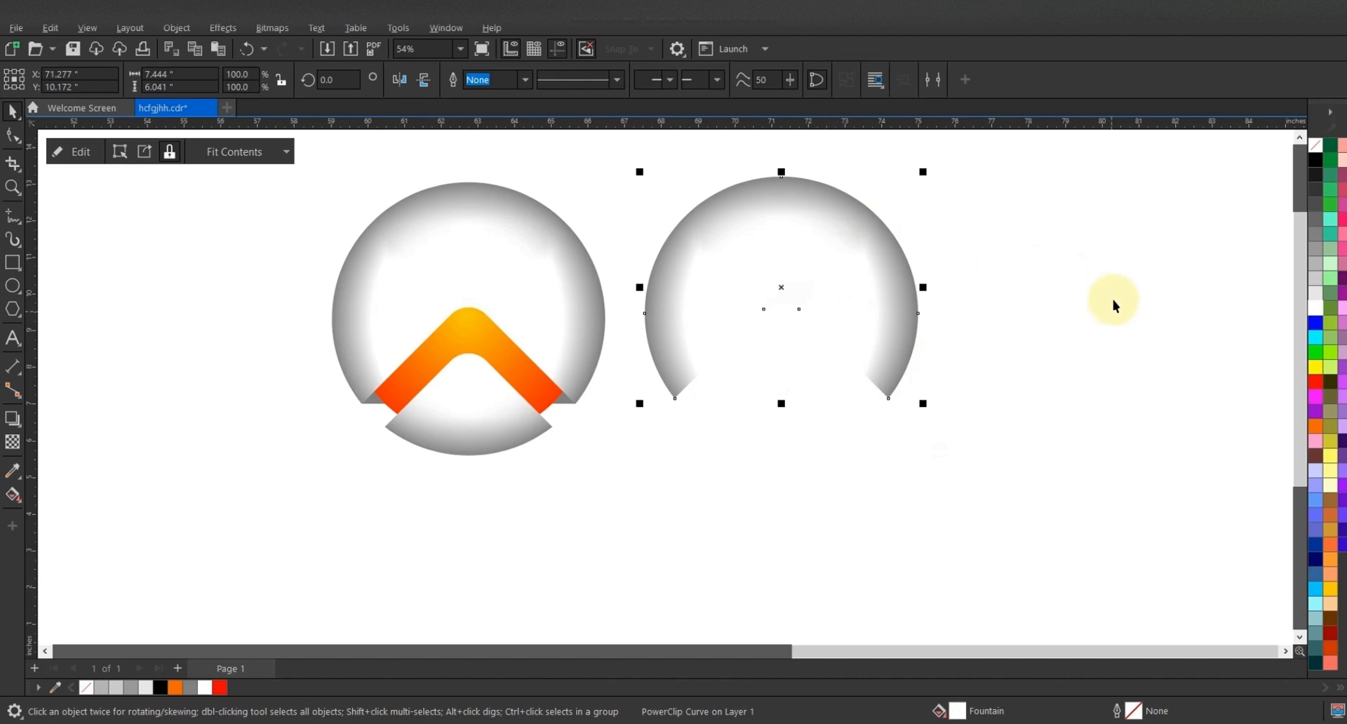
left_click_drag(780, 286, 781, 298)
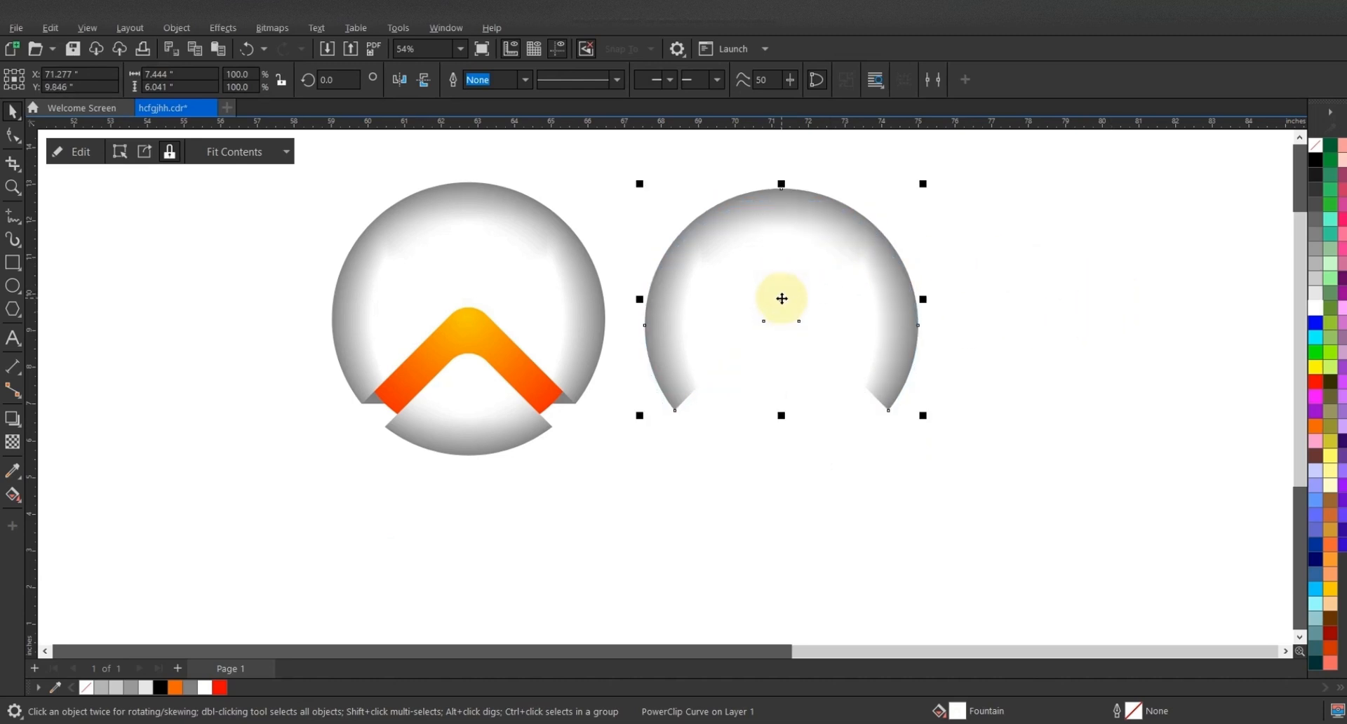
left_click(522, 299, "shift")
key("c")
left_click(537, 300)
Fill the copied upper segment with black and place it behind the white shape as a shadow along the chevron
left_click(1315, 160)
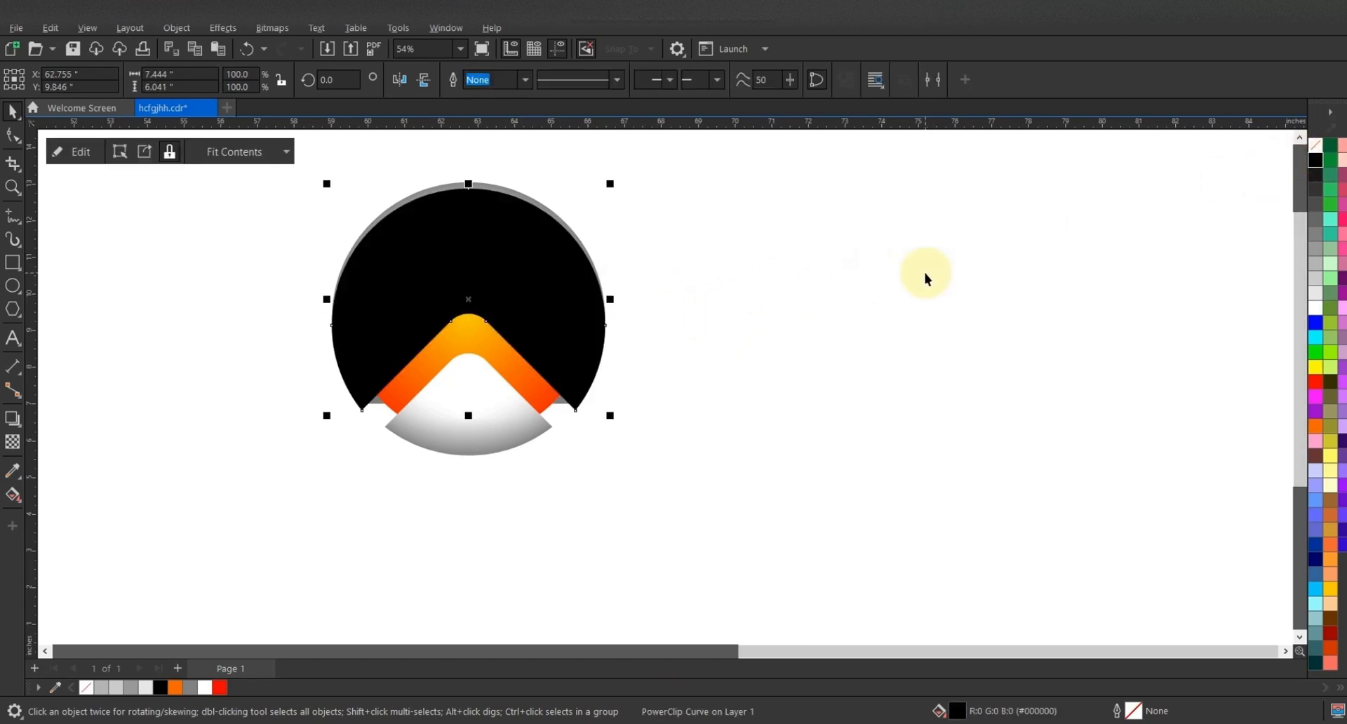
key("ctrl+z")
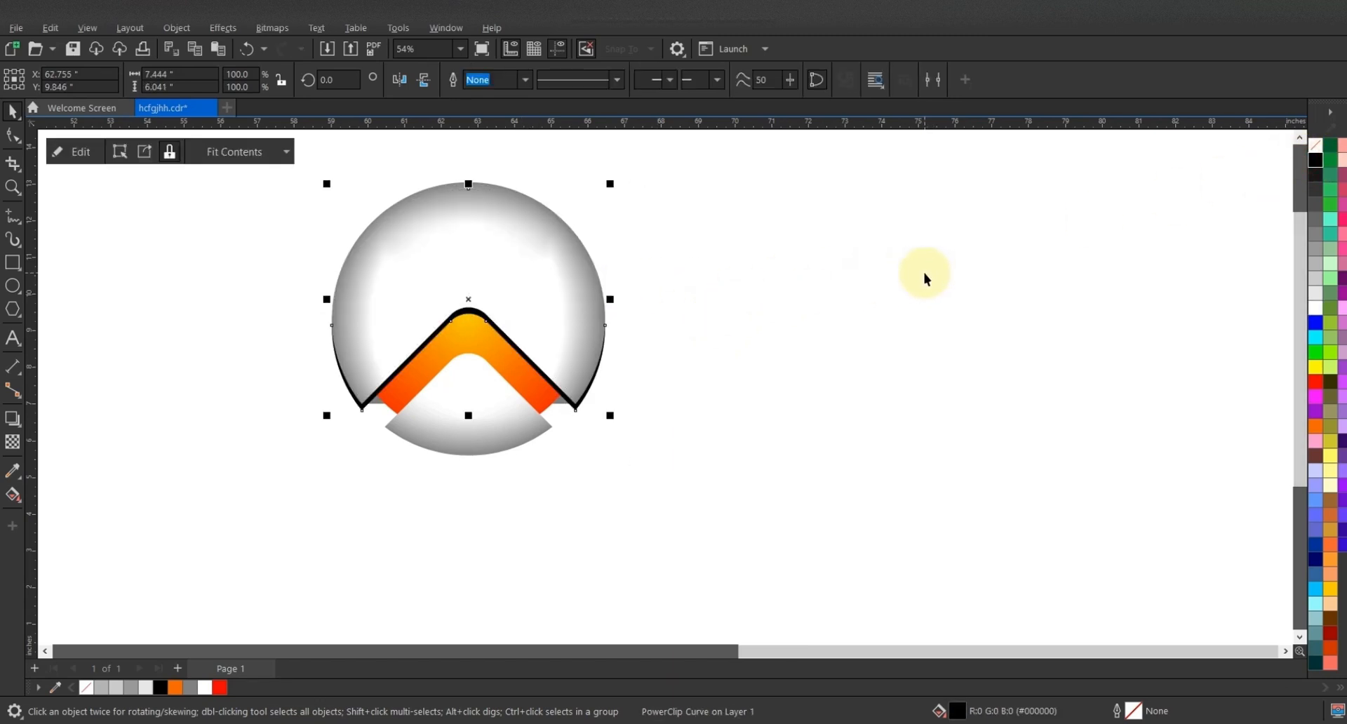
right_click(576, 407)
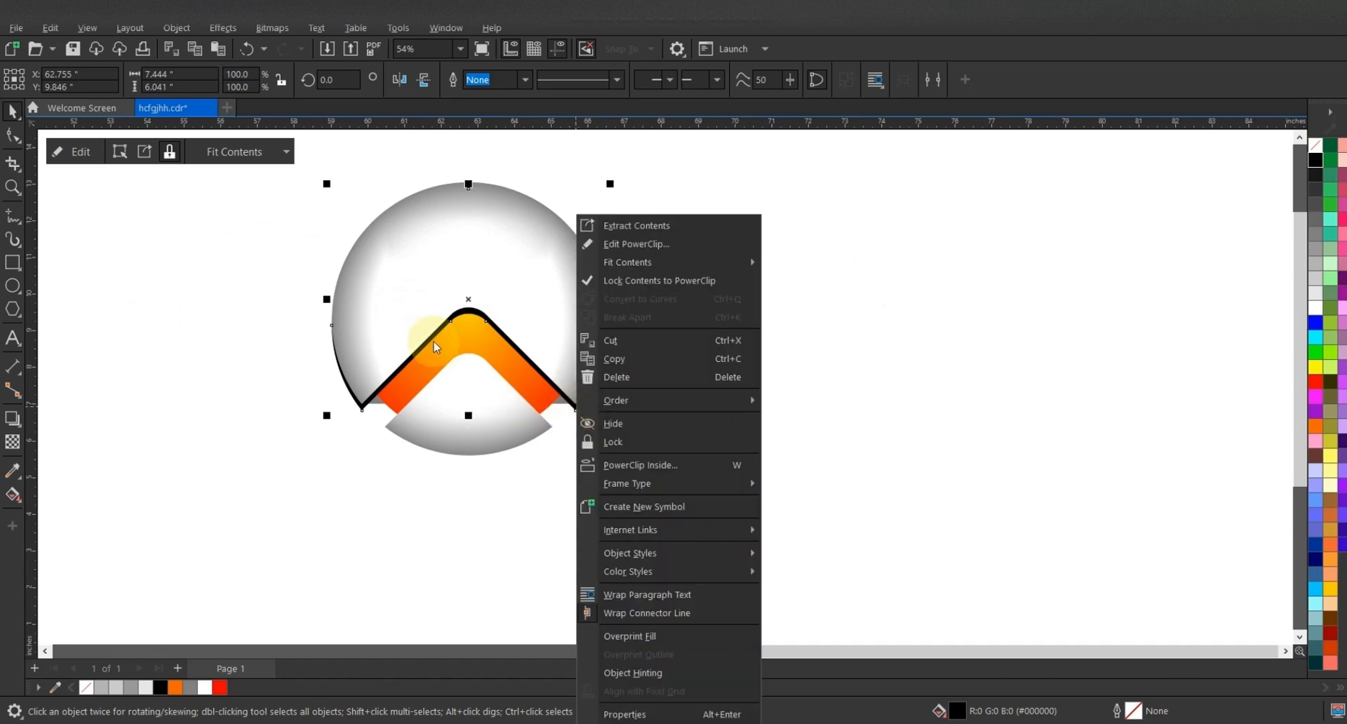
left_click(461, 322)
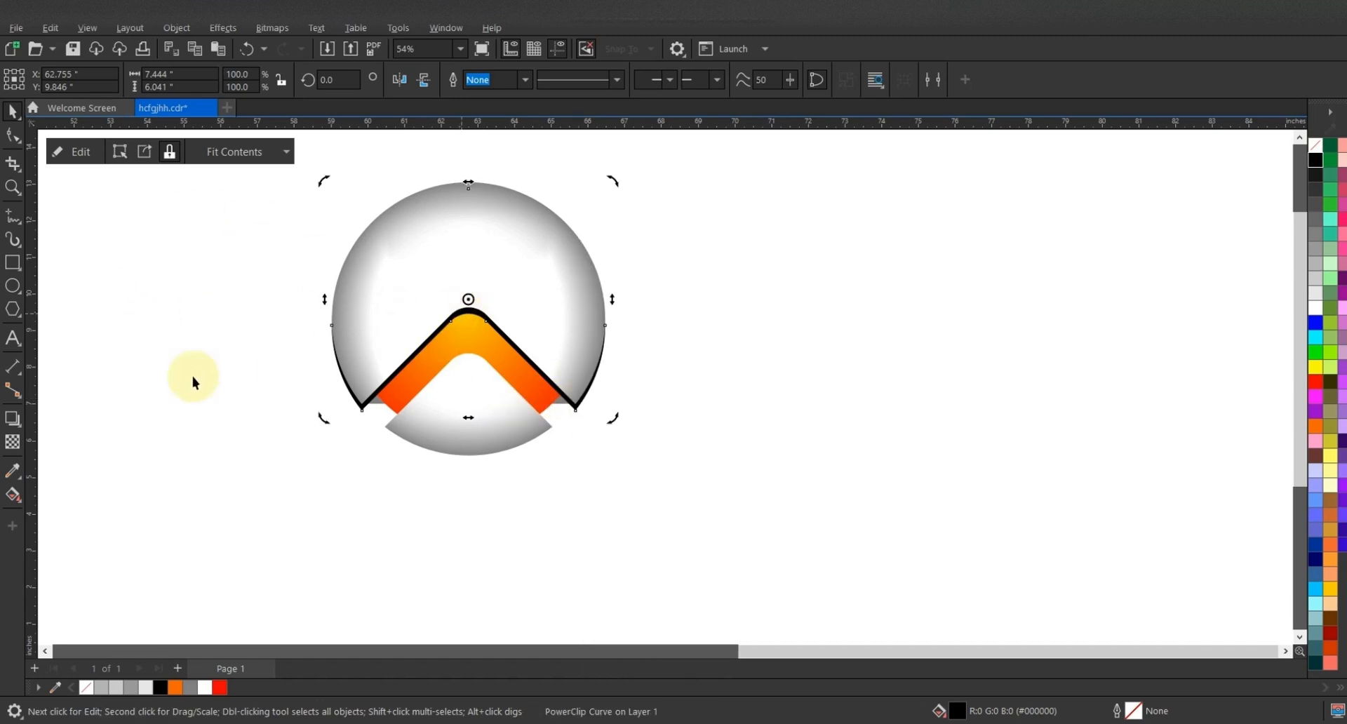
Set the black shadow shape's transparency merge mode to Overlay
left_click(13, 444)
left_click(204, 80)
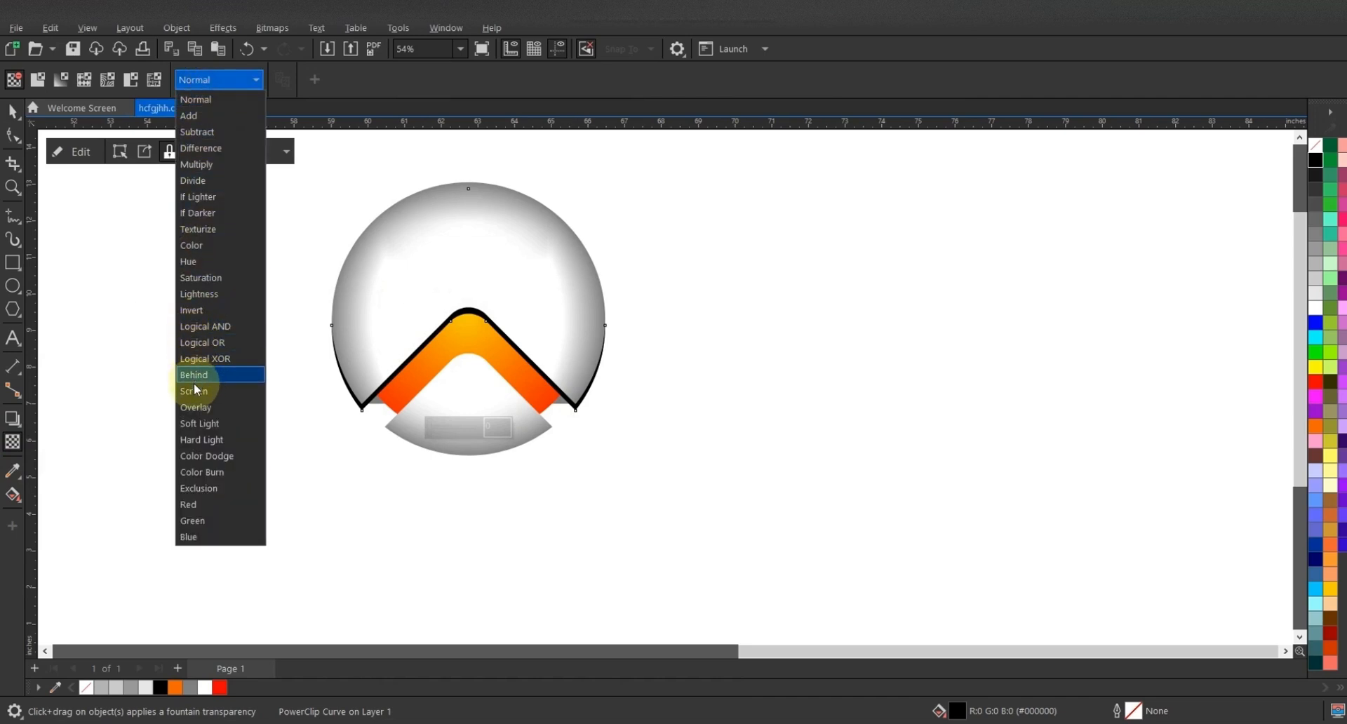
left_click(193, 407)
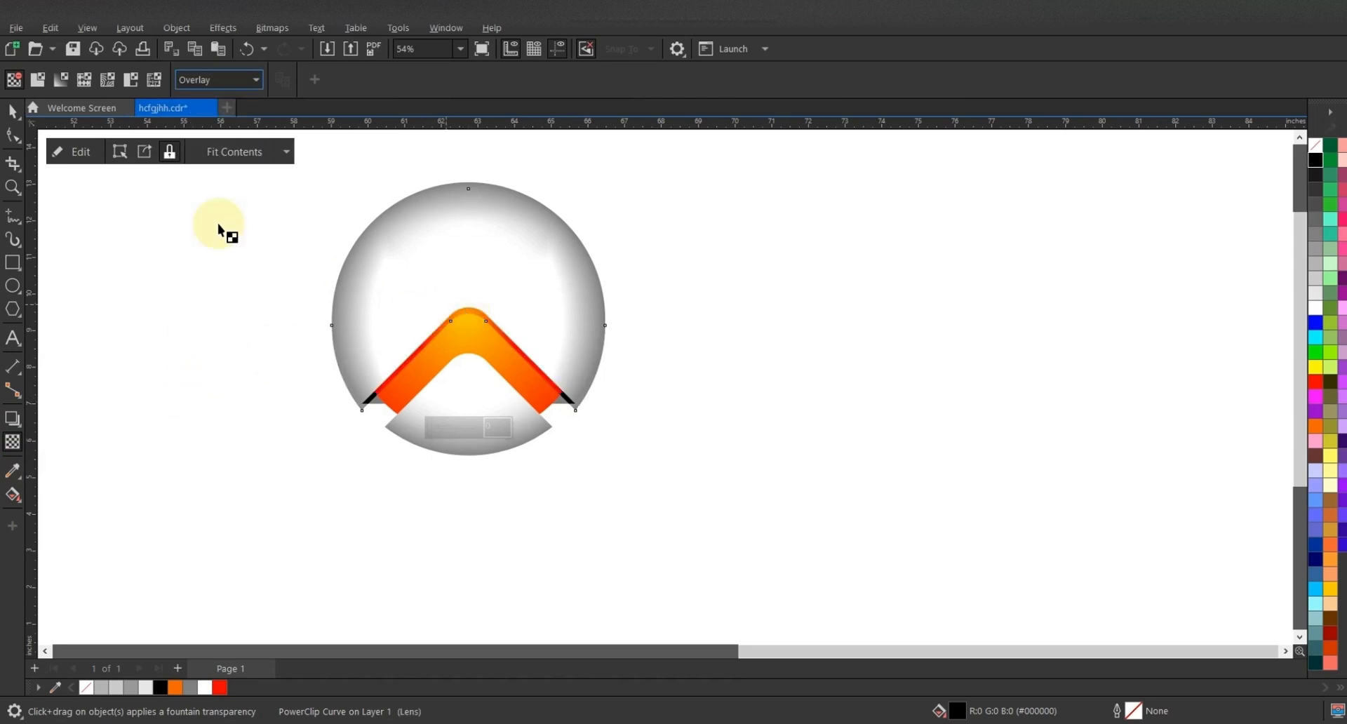
left_click(13, 110)
PowerClip the overlay shadow shape inside the orange-gradient chevron
left_click(475, 324)
left_click(472, 308)
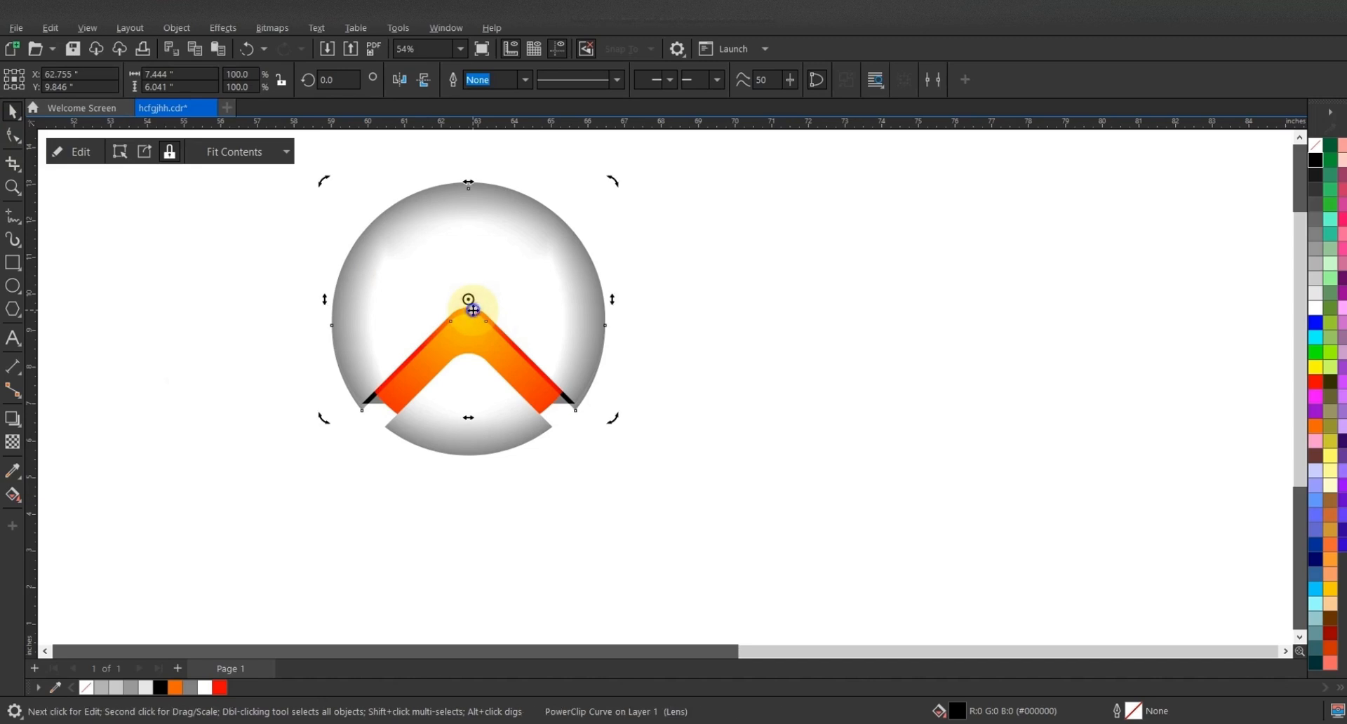
right_click(472, 308)
left_click(531, 460)
left_click(472, 342)
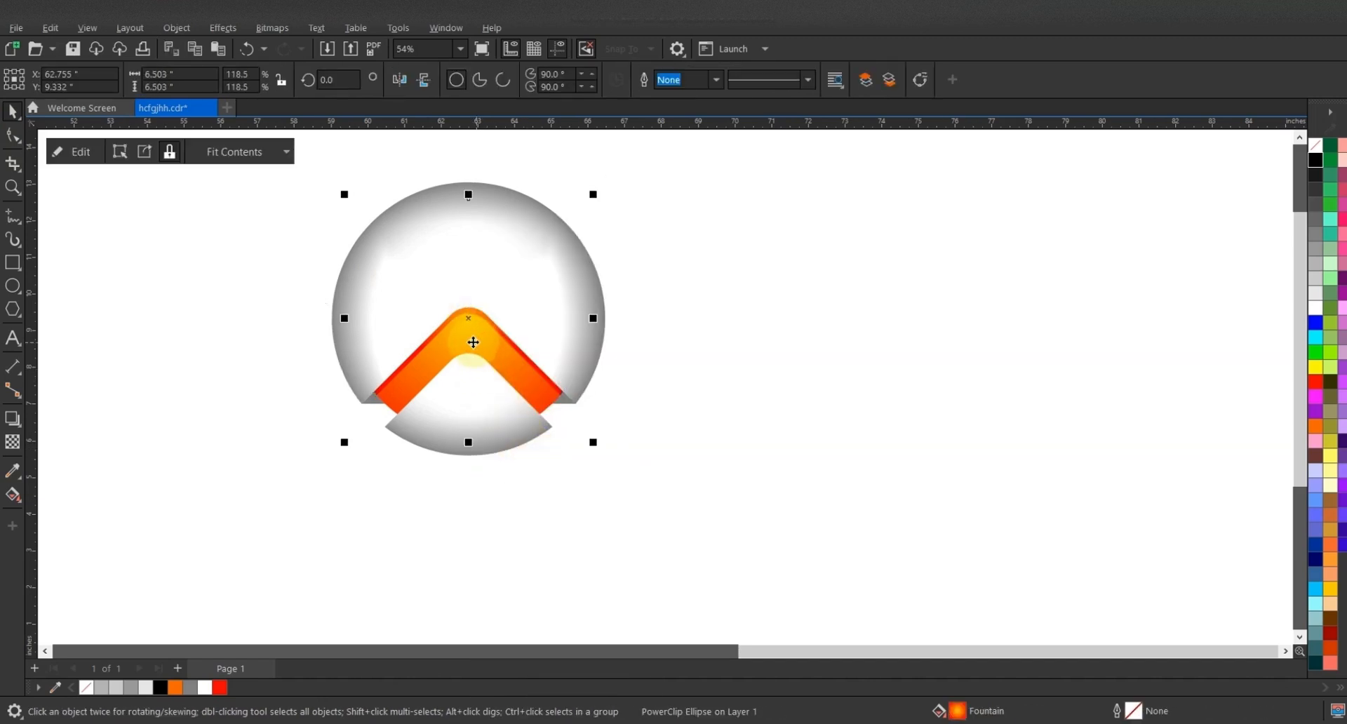
left_click(269, 283)
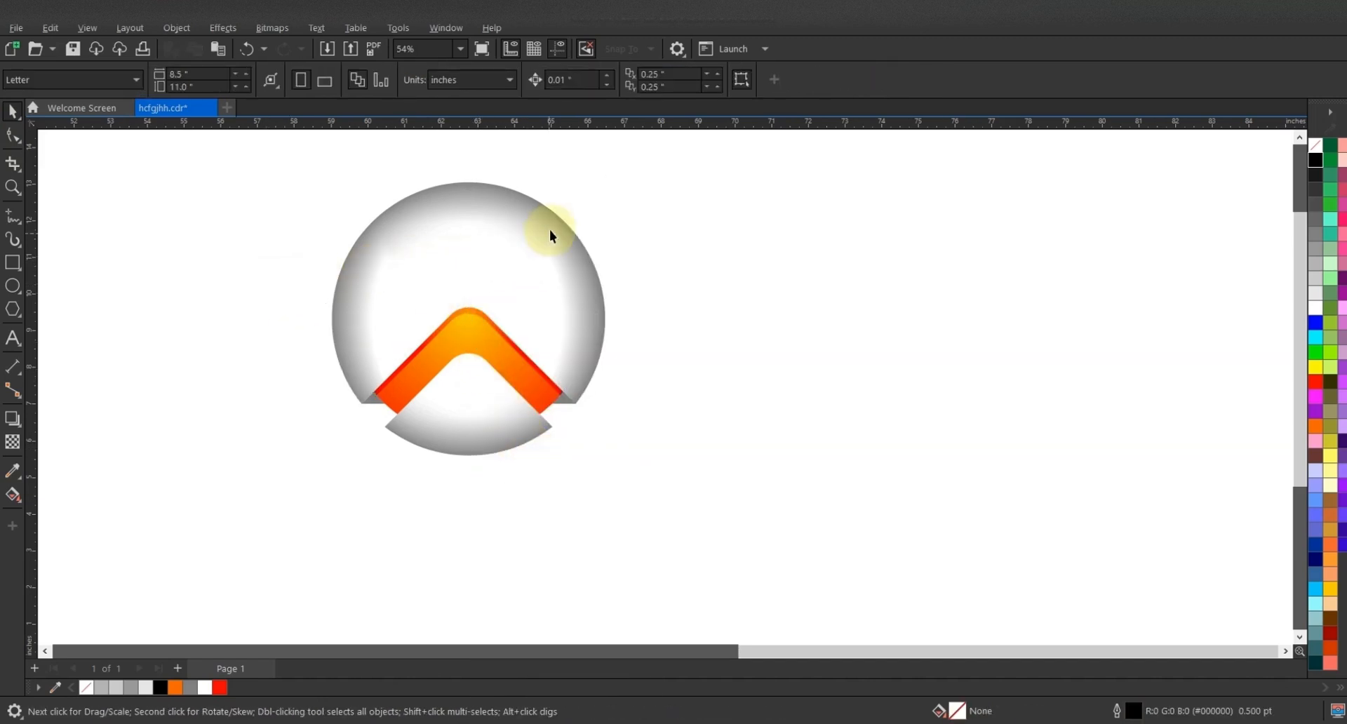
Draw a circle about 4.63 in wide beside the logo, add a smaller concentric copy, and fill the outer circle with red
scroll(549, 235, "up", 2)
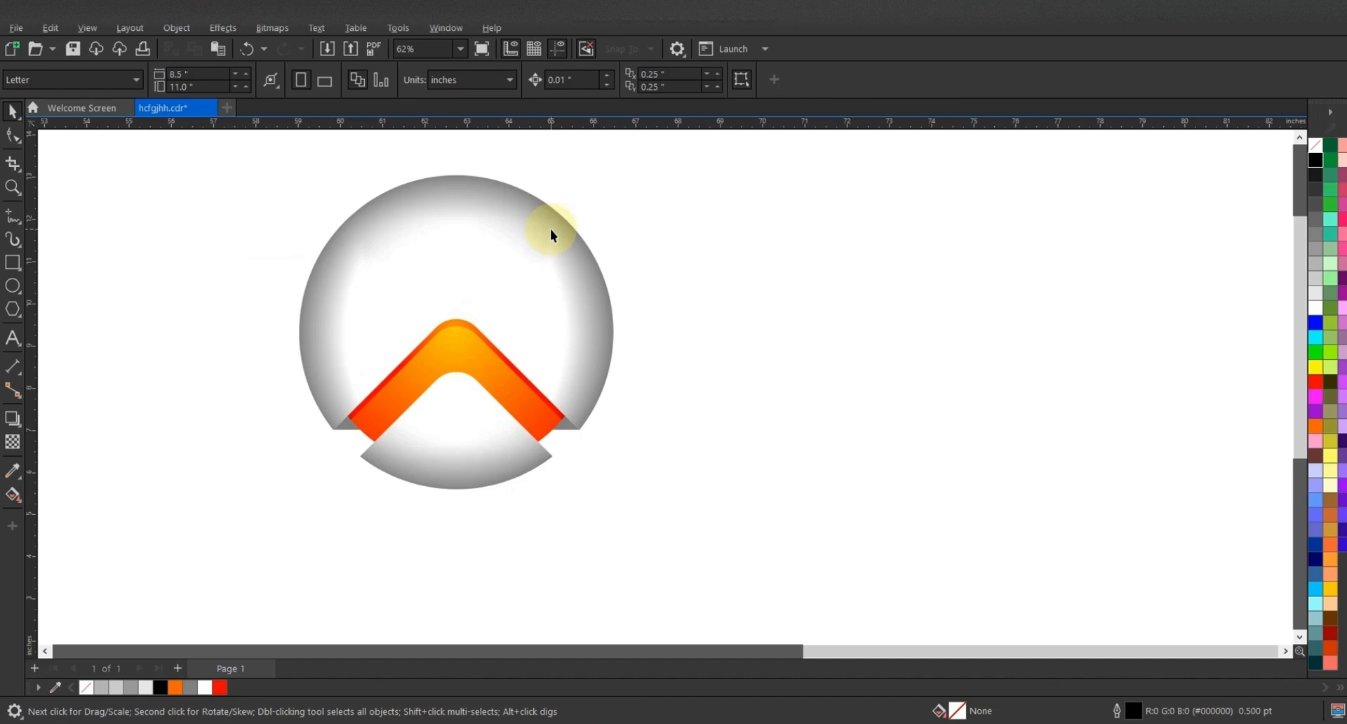
left_click(13, 285)
left_click_drag(745, 258, 887, 487)
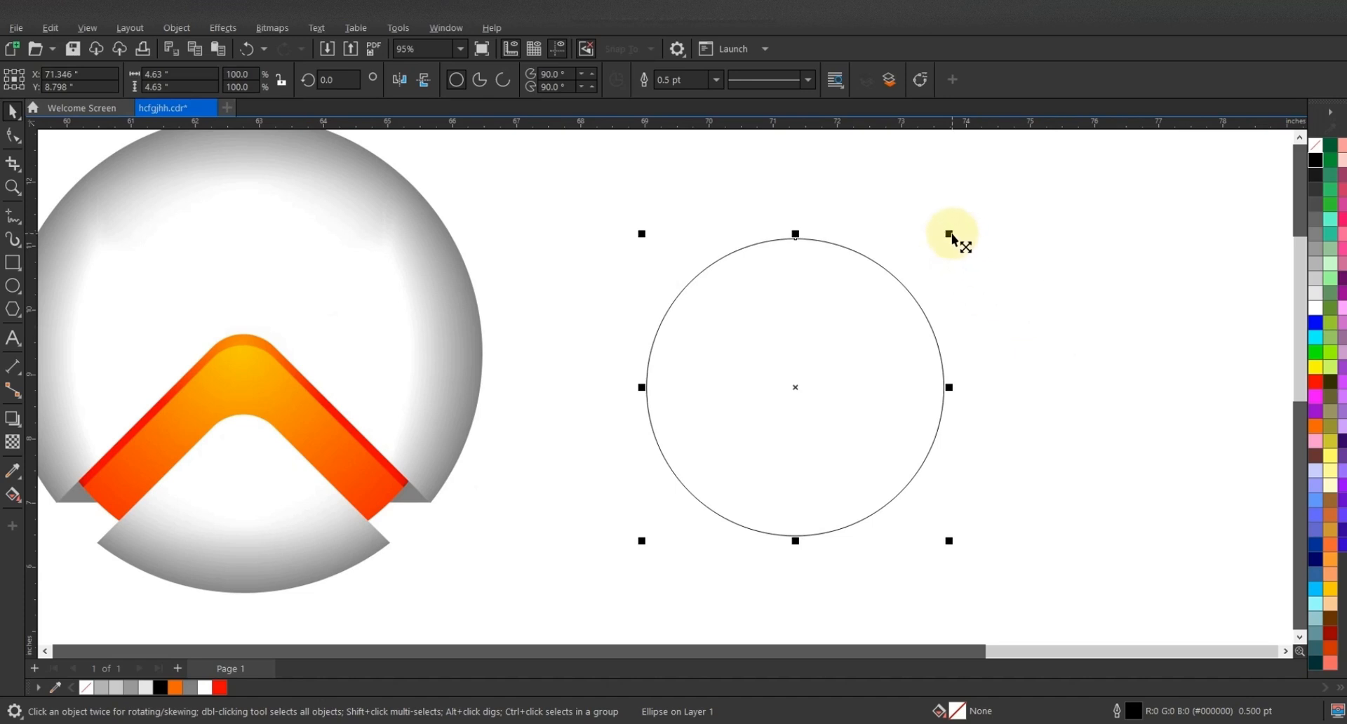
left_click_drag(949, 233, 908, 305)
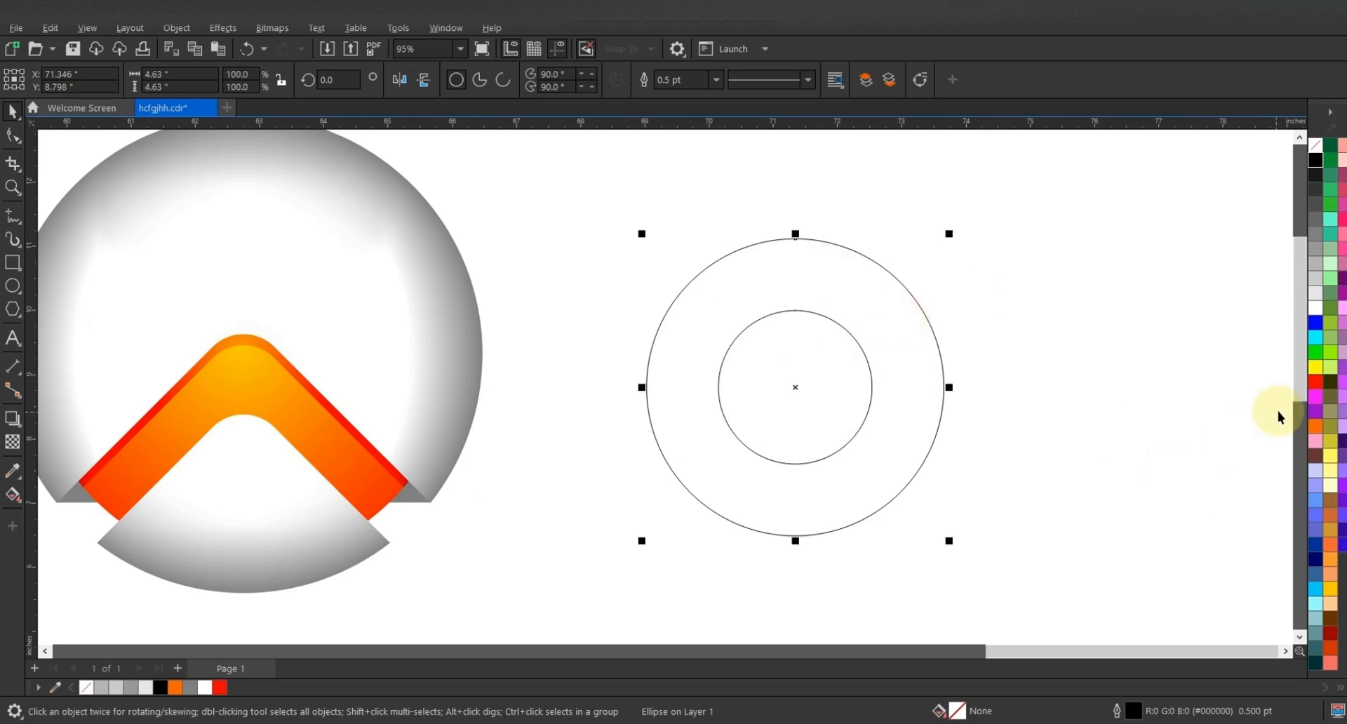
left_click(1315, 381)
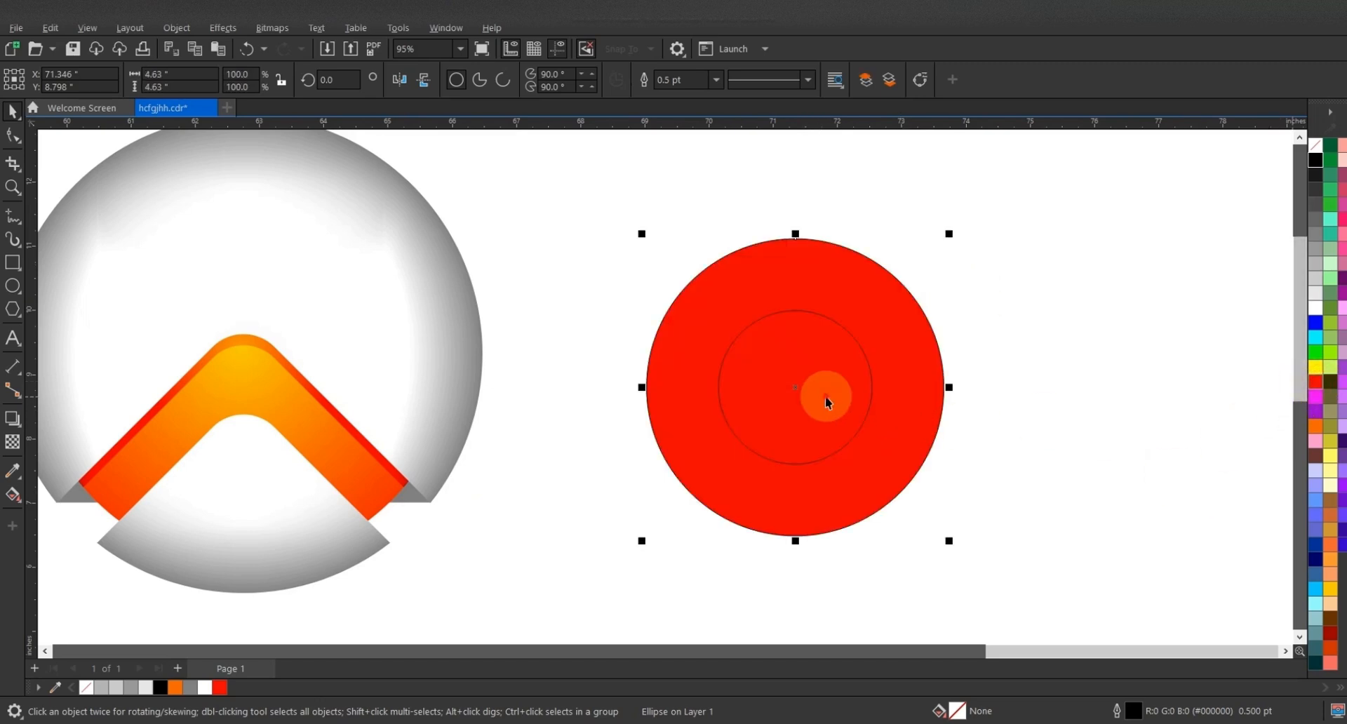
Apply a slightly tilted linear fountain fill to the inner circle, running from red at its lower edge to white above
left_click(12, 494)
left_click_drag(798, 329, 800, 452)
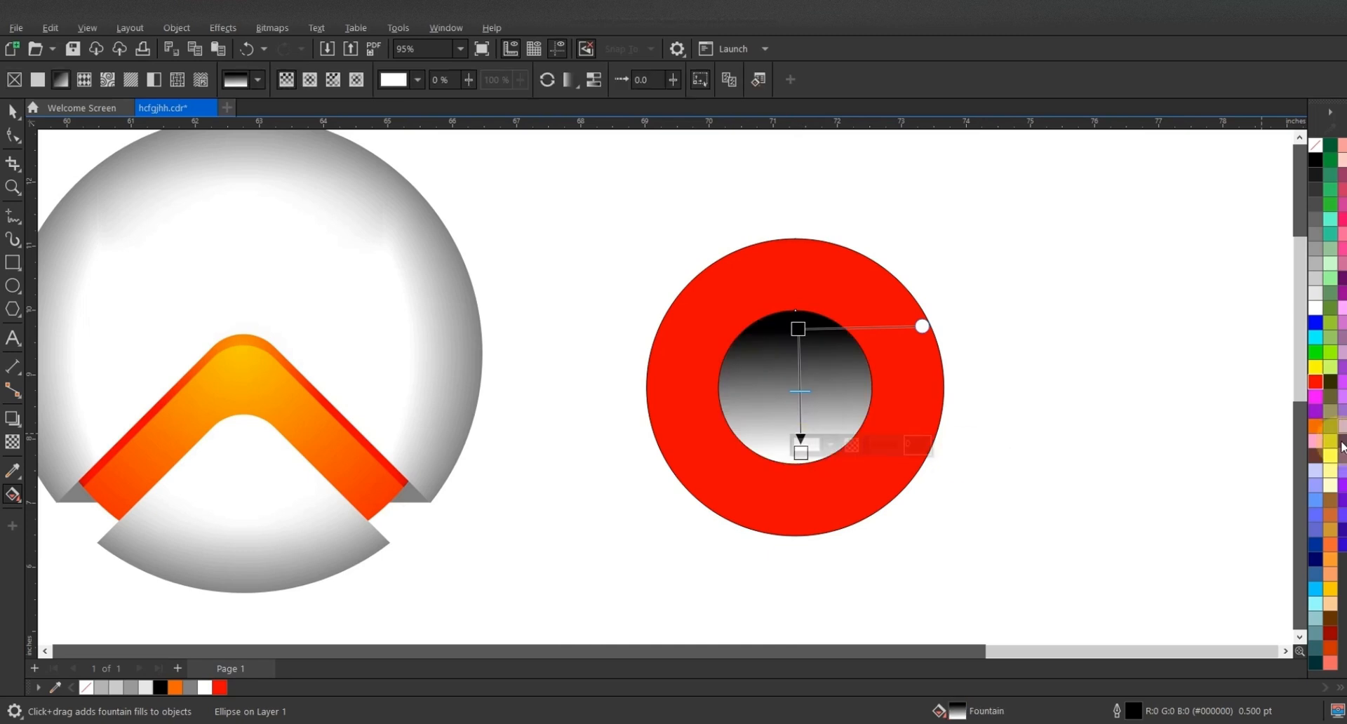
left_click_drag(1315, 381, 796, 362)
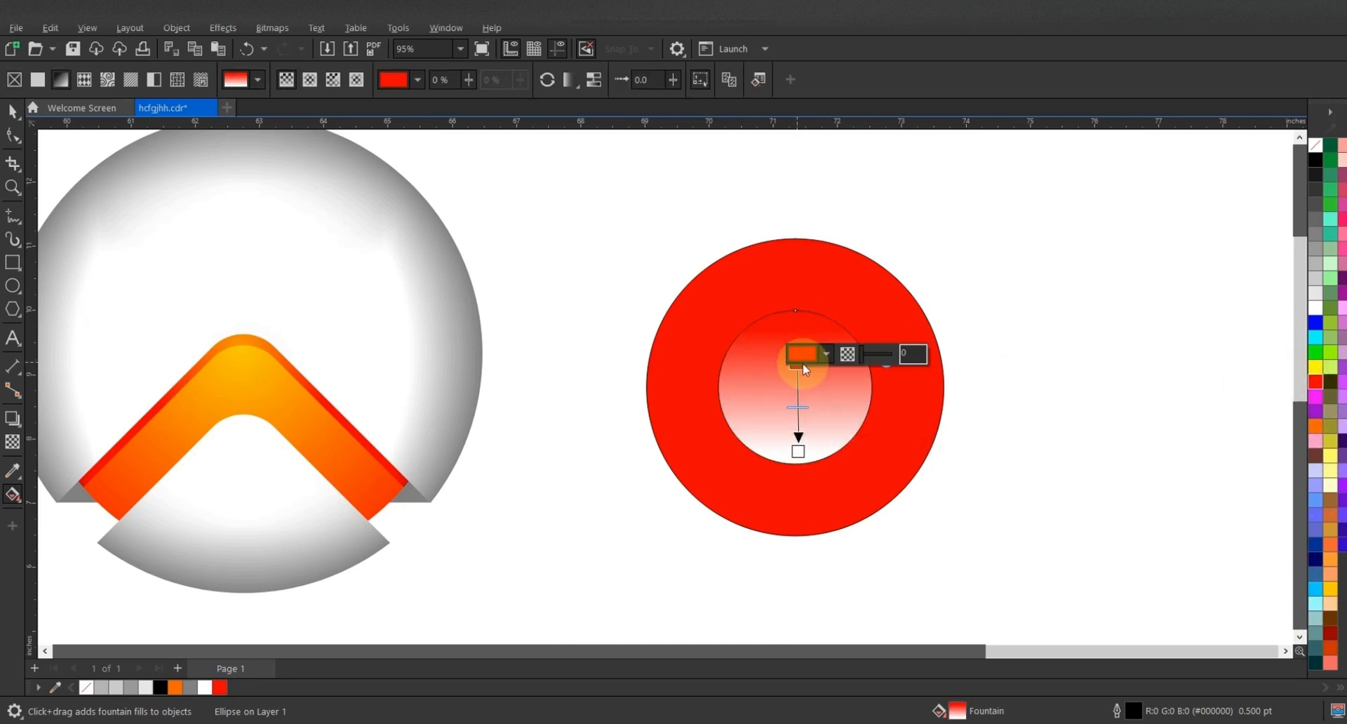
left_click_drag(802, 462, 813, 319)
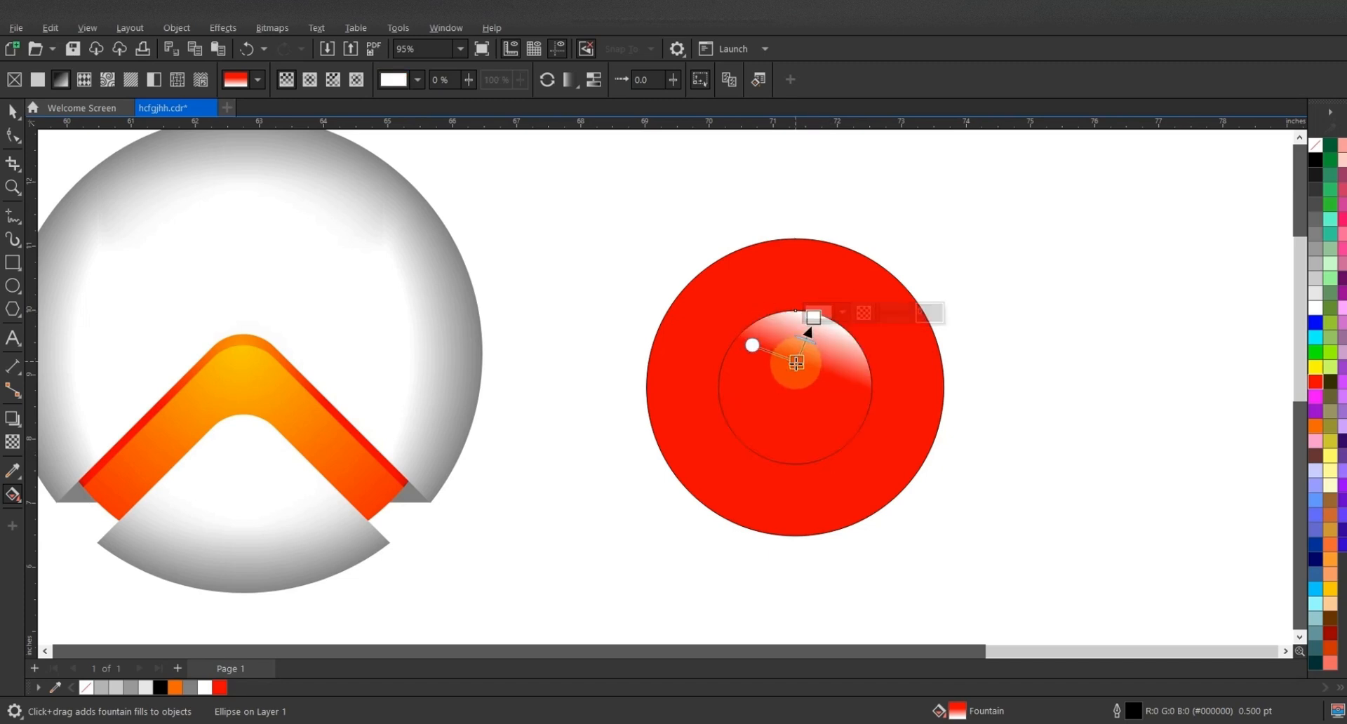
left_click_drag(794, 366, 776, 442)
left_click_drag(813, 317, 805, 364)
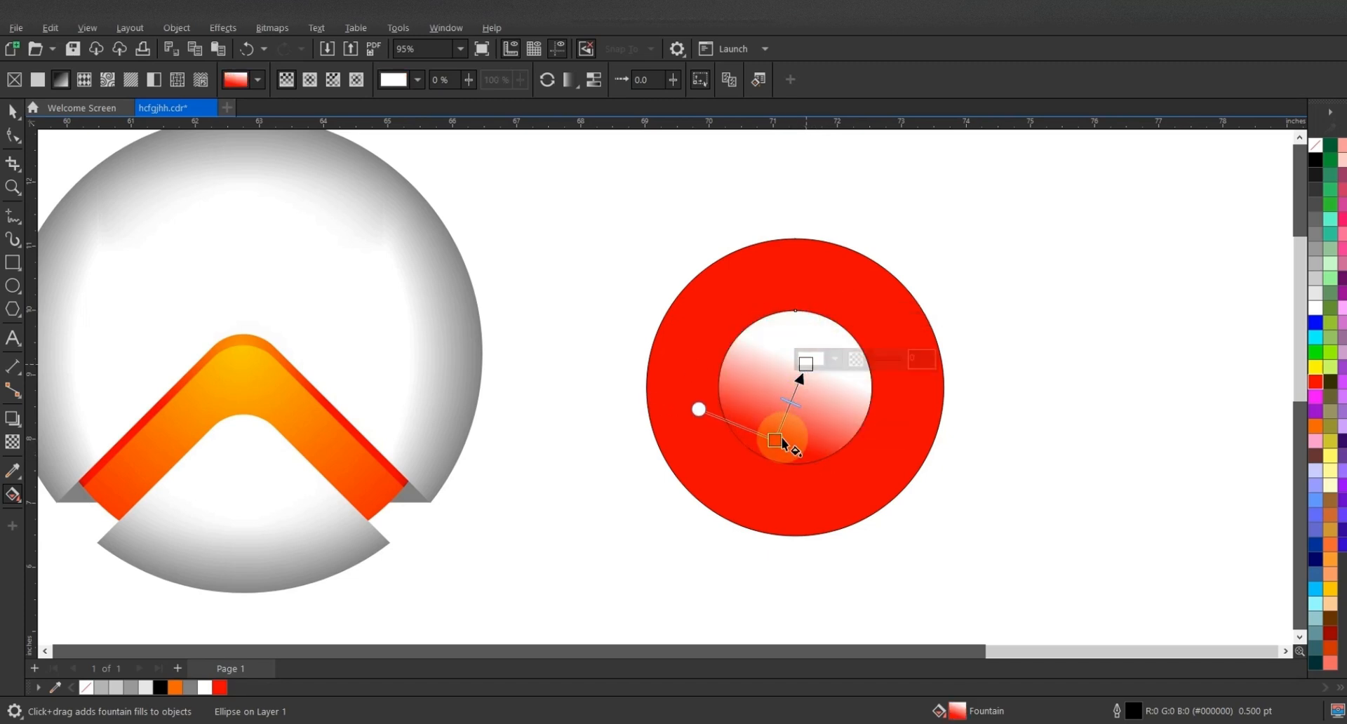
left_click_drag(776, 442, 783, 424)
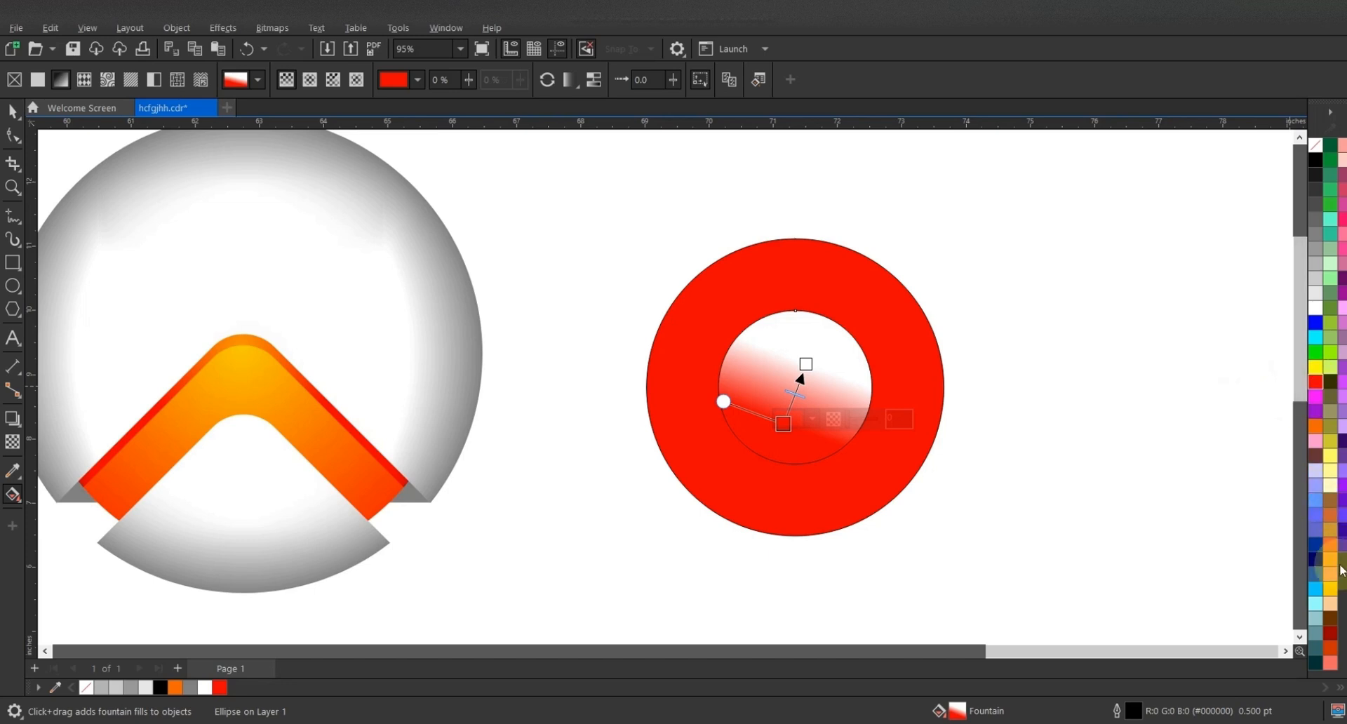
Change the white end of the inner circle's gradient to golden yellow and adjust the spread of the red-to-yellow blend
left_click_drag(1185, 537, 807, 376)
left_click_drag(784, 424, 794, 420)
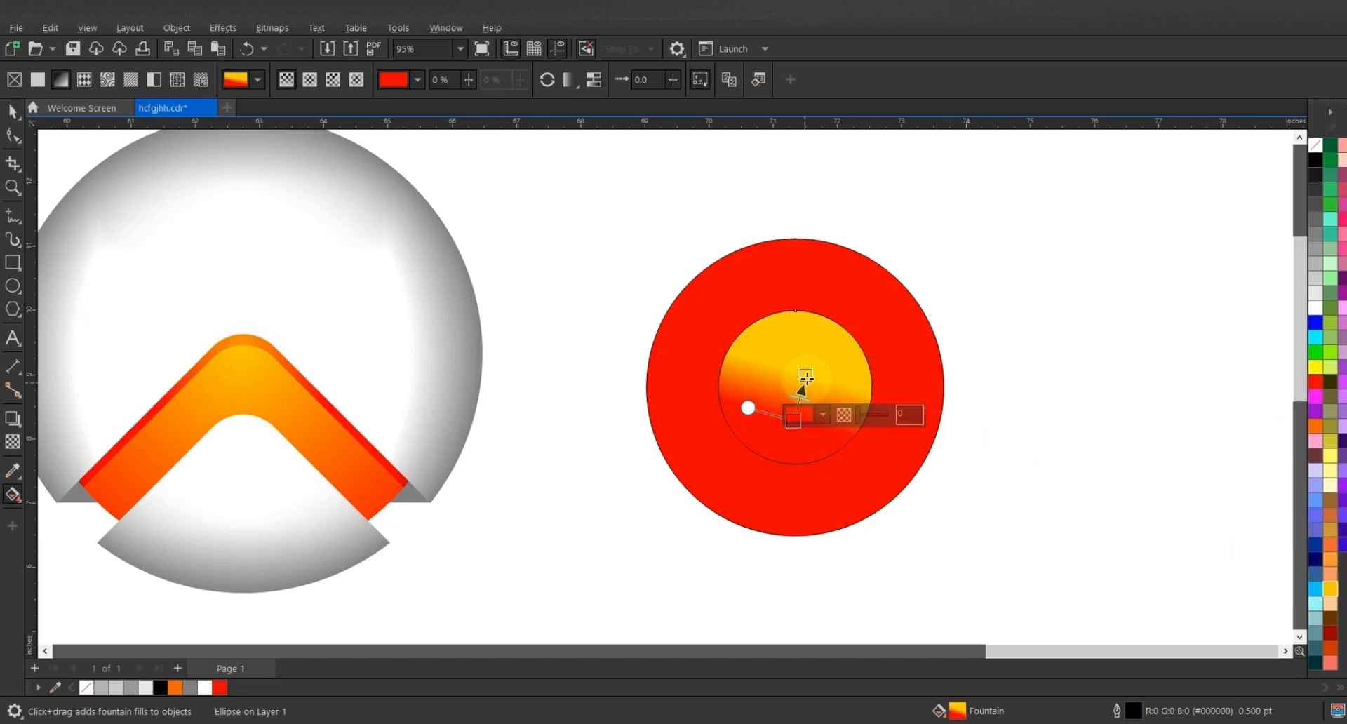
left_click_drag(807, 376, 812, 353)
left_click_drag(783, 434, 782, 435)
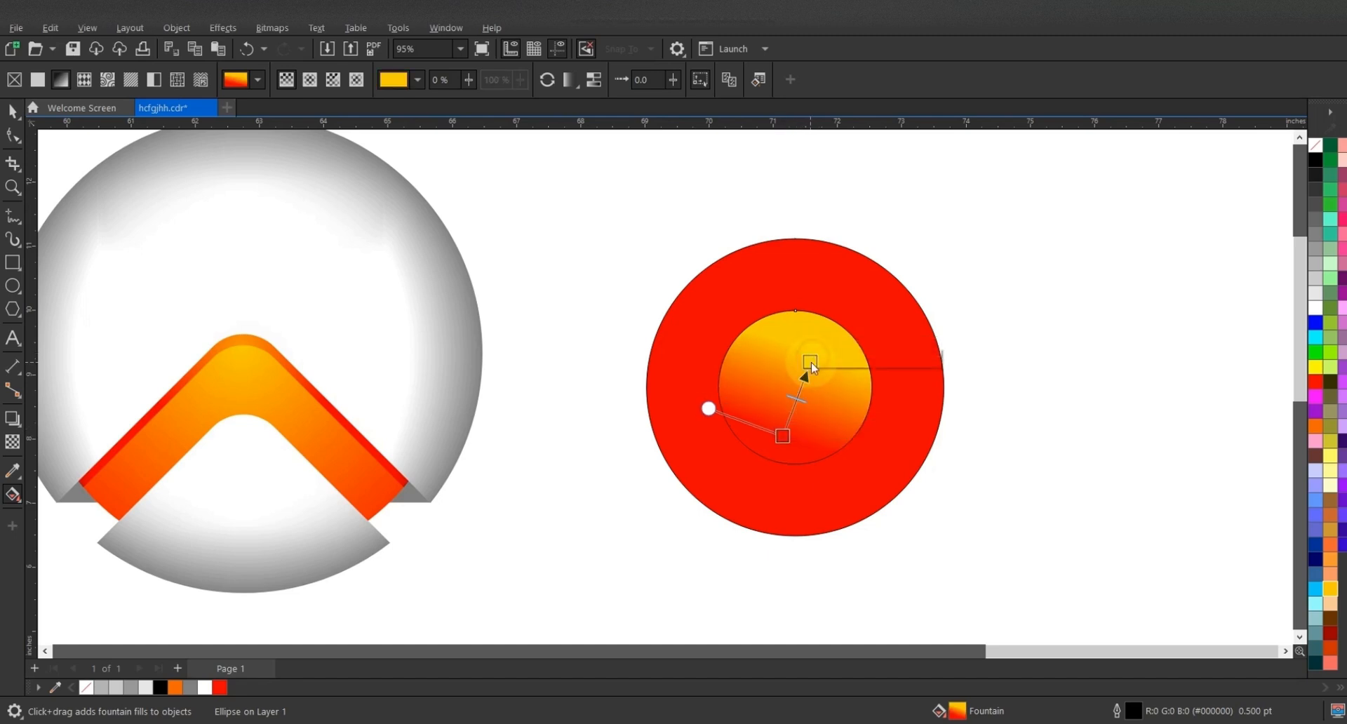
Remove the outlines of both circles and scale them down to about 1.12 in inside the white segment beneath the chevron
left_click(13, 111)
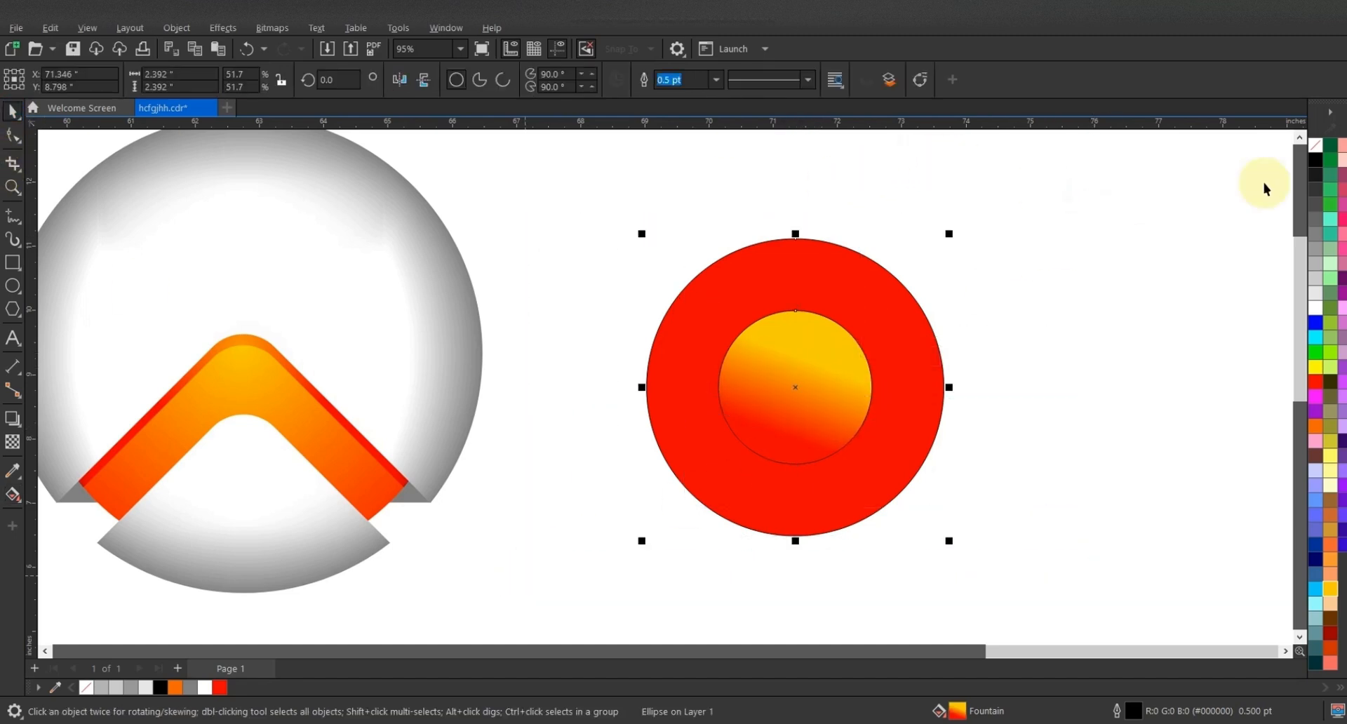
right_click(1314, 145)
left_click(1313, 150)
scroll(886, 335, "down", 1)
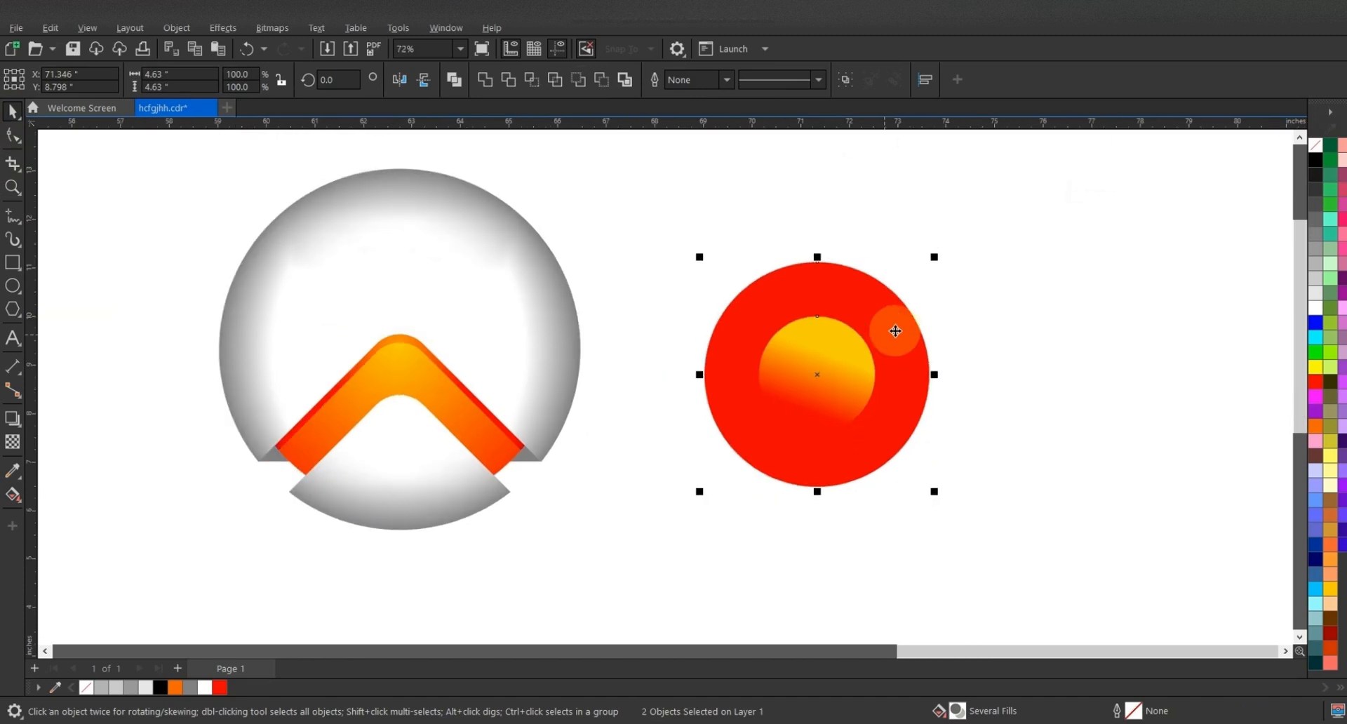
left_click_drag(934, 491, 404, 451)
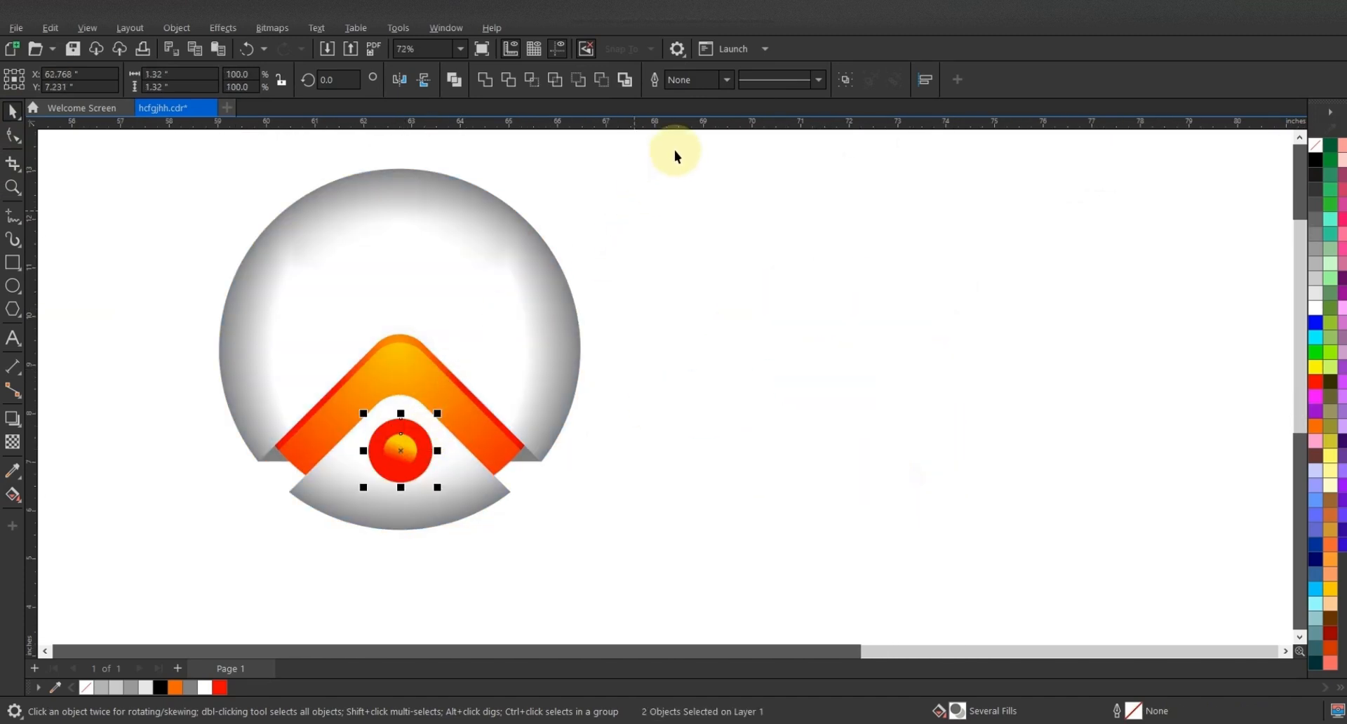
scroll(120, 288, "up", 1)
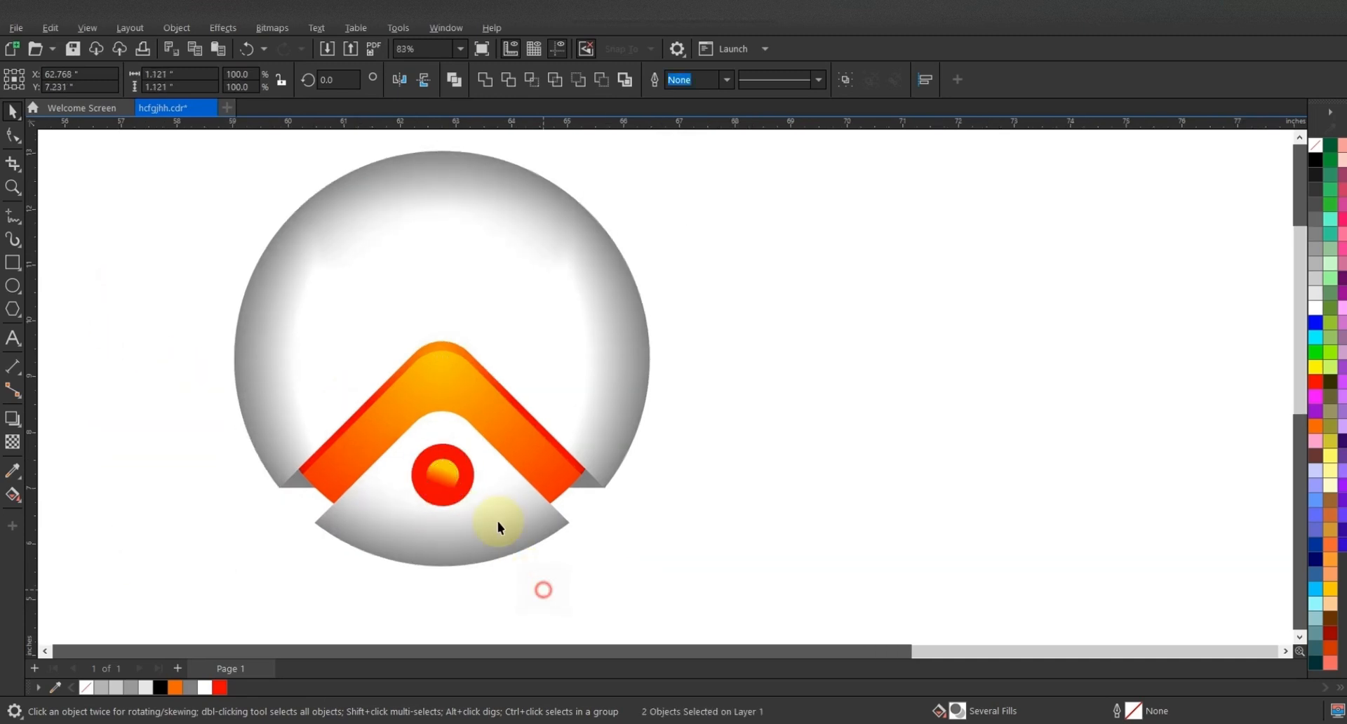
Shrink the outer red circle slightly around the yellow-gradient centre to make the red ring thinner
left_click(466, 484)
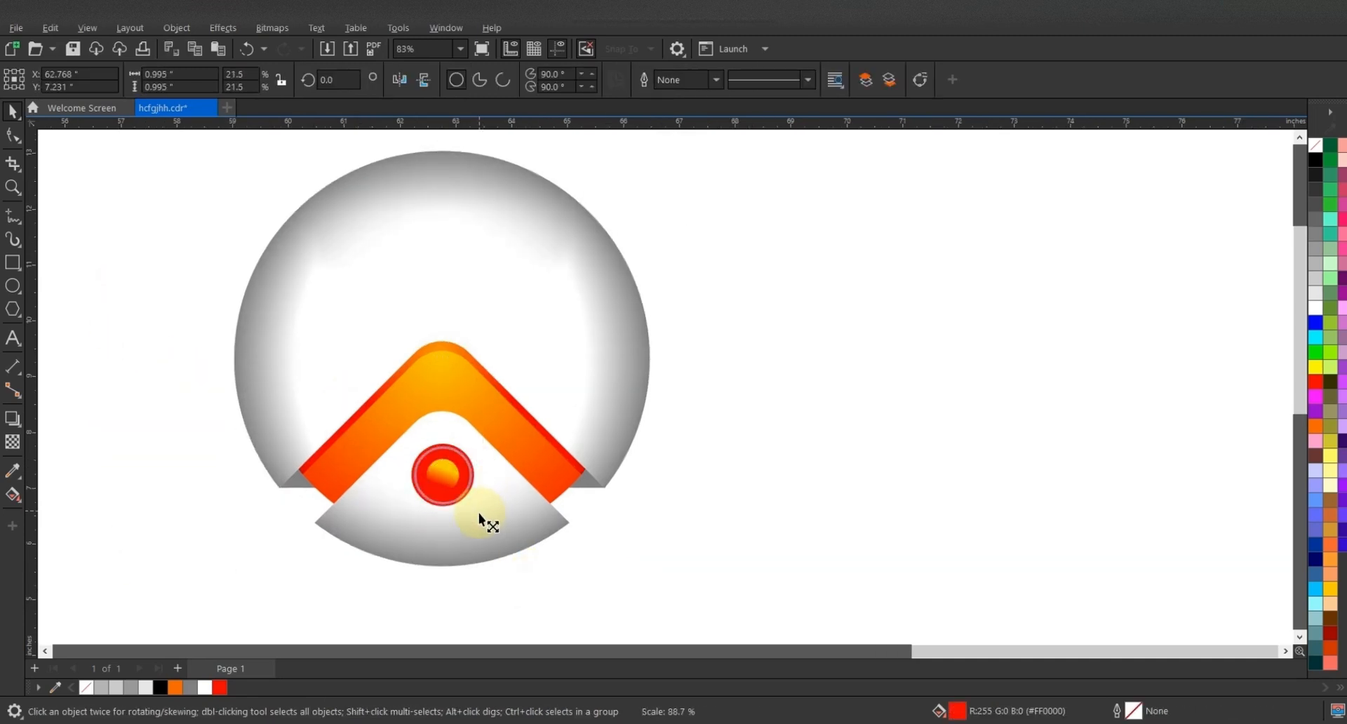
left_click_drag(487, 493, 493, 510)
left_click_drag(477, 510, 477, 516)
left_click(542, 571)
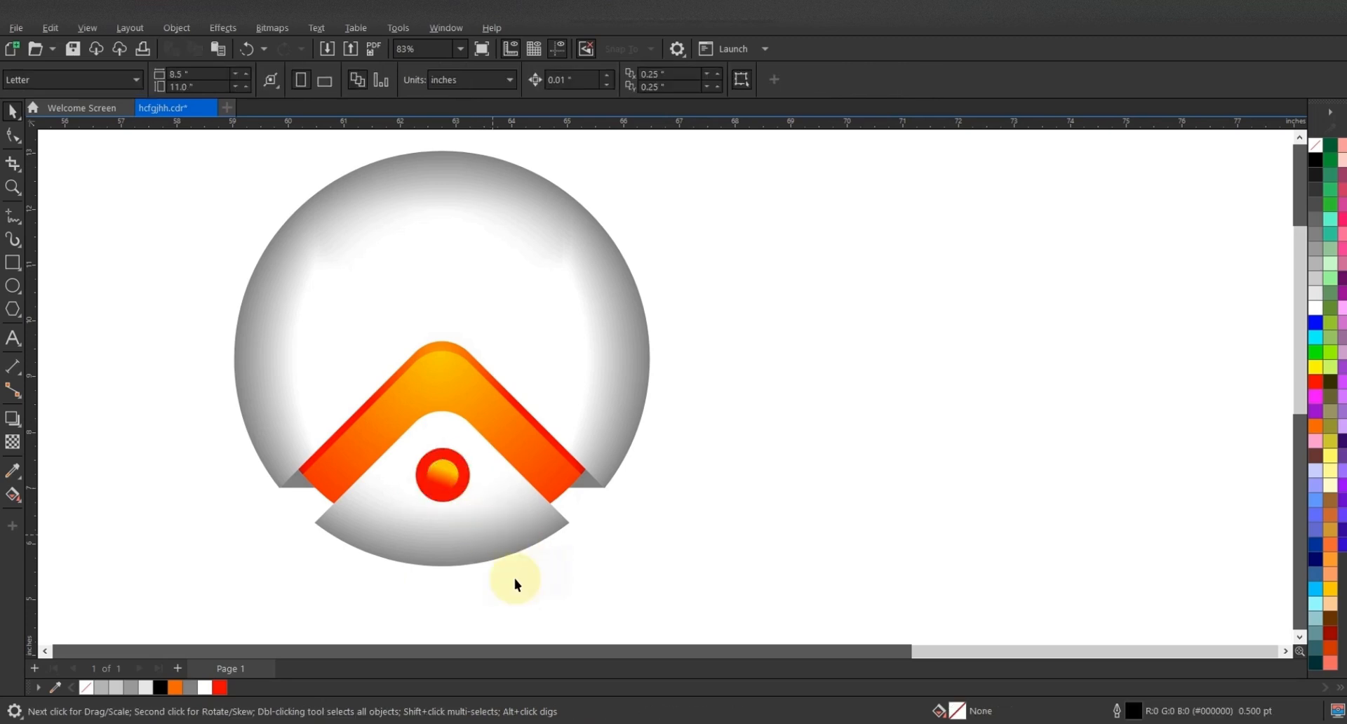
Align the small red and yellow circles horizontally centred with the white logo shape
left_click(451, 248)
left_click(734, 259)
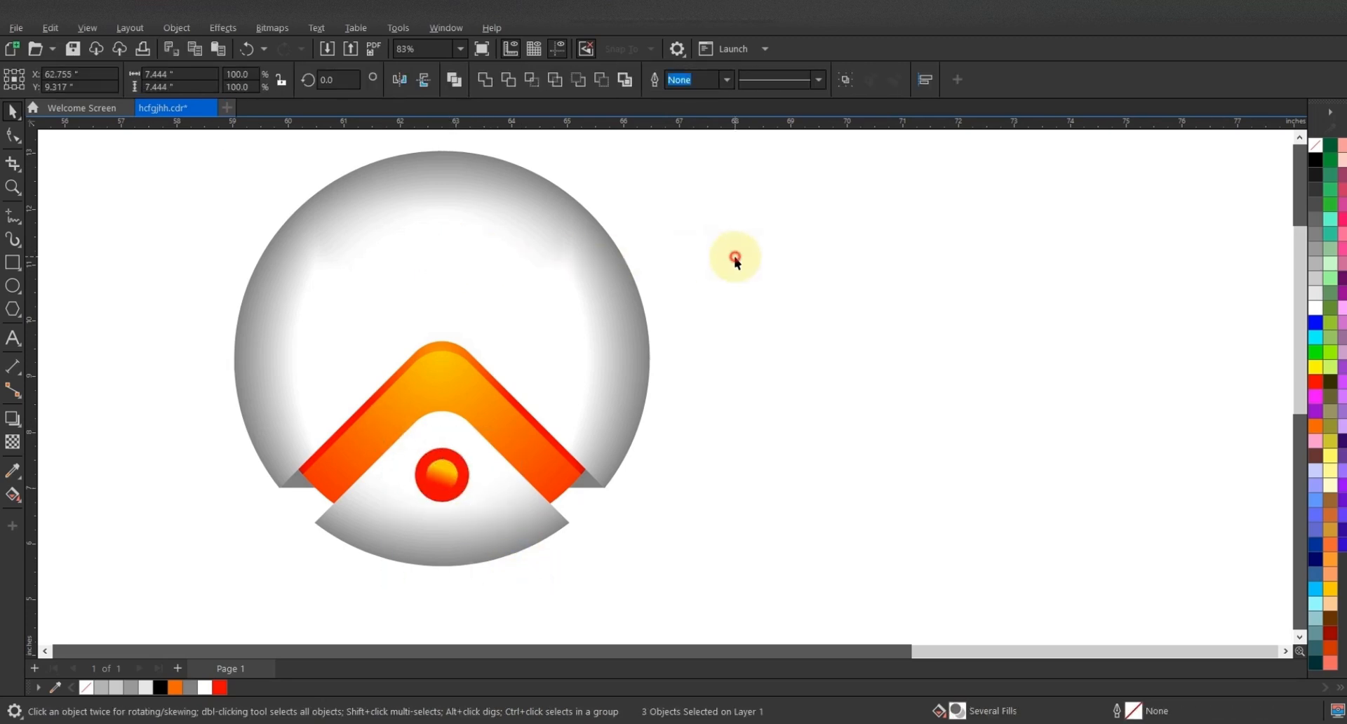
scroll(153, 308, "up", 1)
scroll(216, 203, "down", 1)
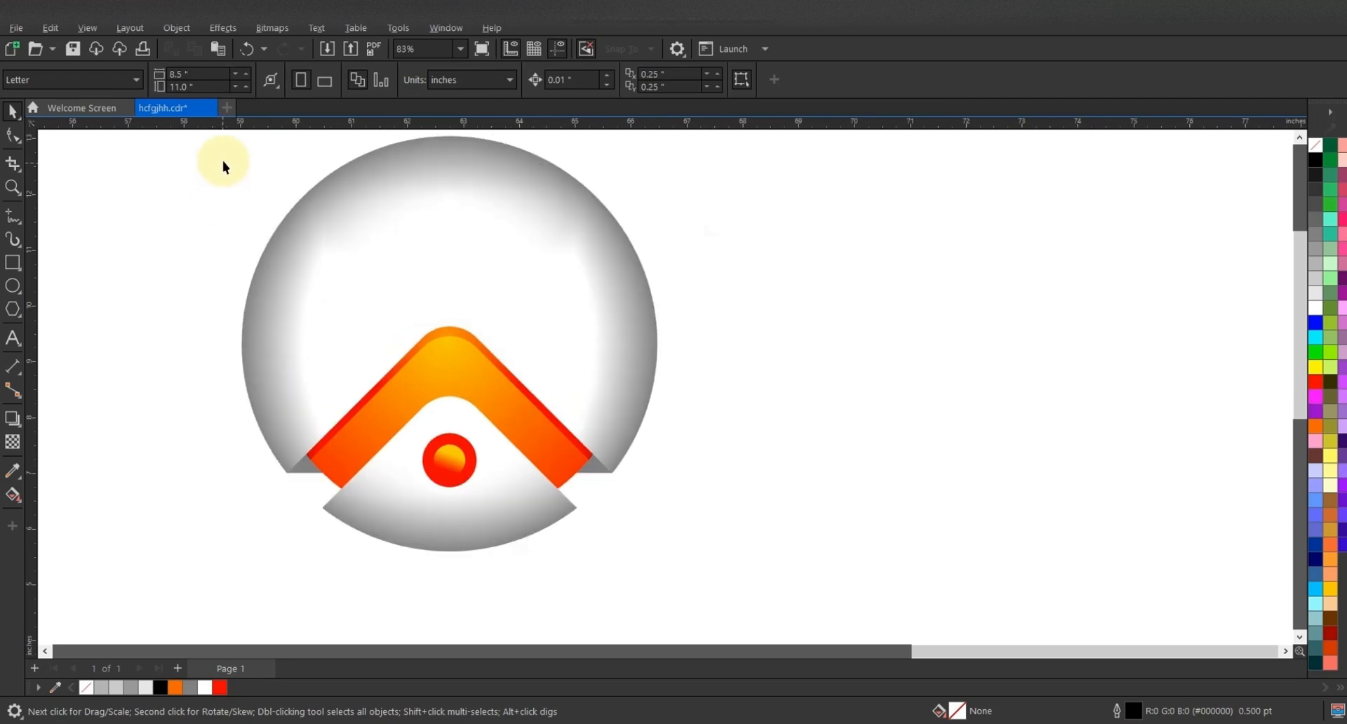
Add the text ADVANCE TECHNOLOGY beside the logo and set its font to Geometr415 Blk BT
key("F8")
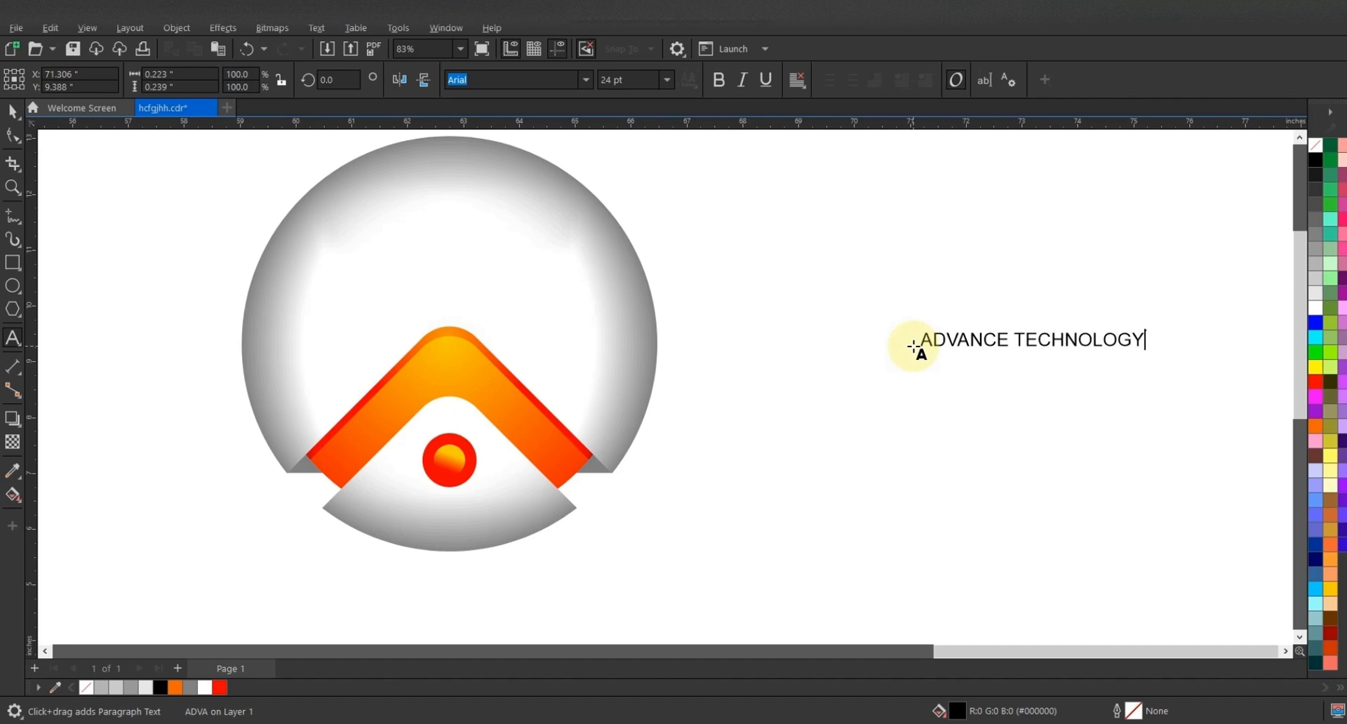
key("ctrl+space")
left_click(585, 79)
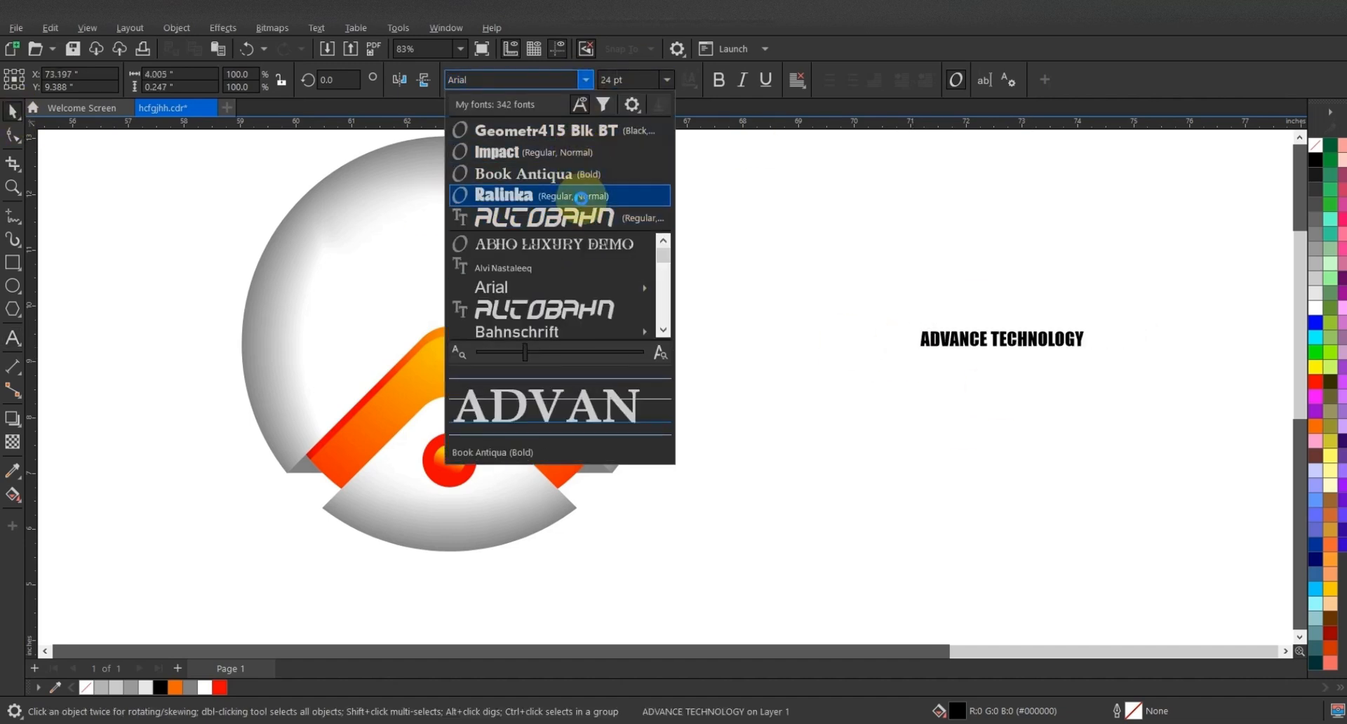
left_click(583, 133)
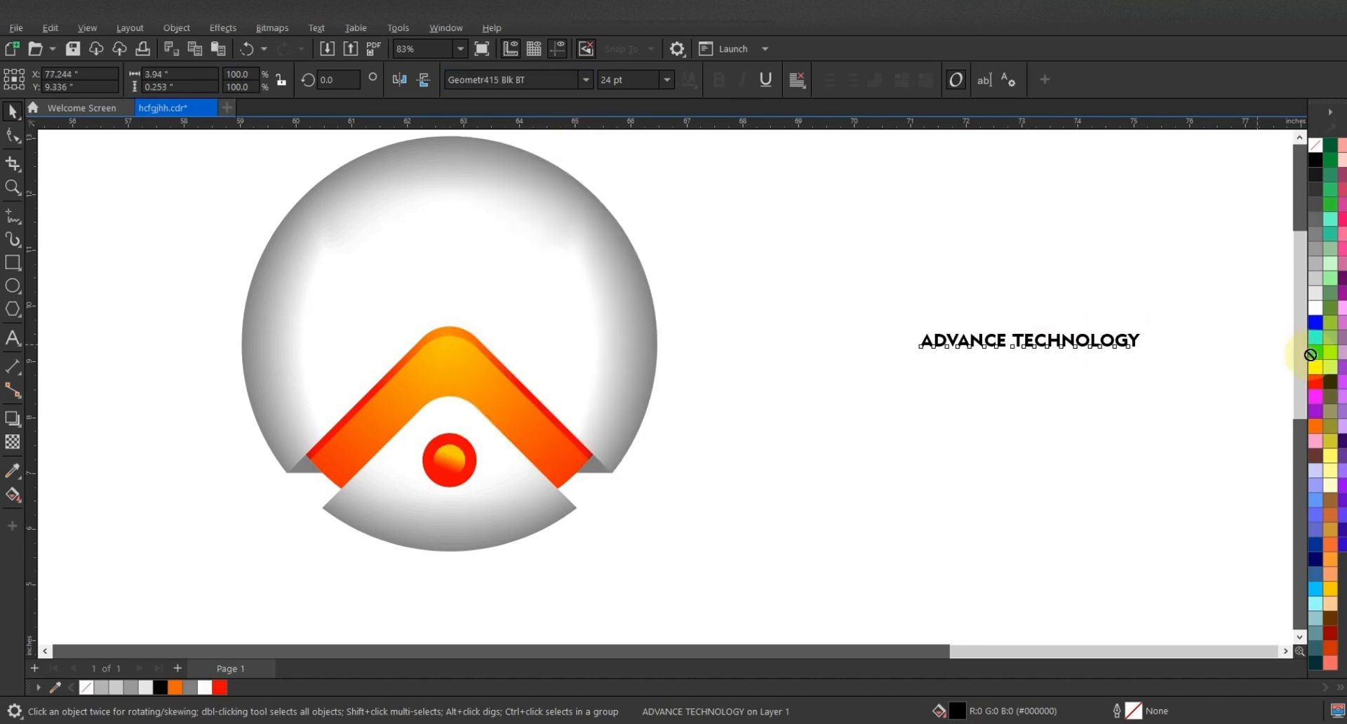
Move the ADVANCE TECHNOLOGY text to the empty area far left of the logo
left_click_drag(1310, 354, 279, 353)
scroll(1164, 334, "down", 1)
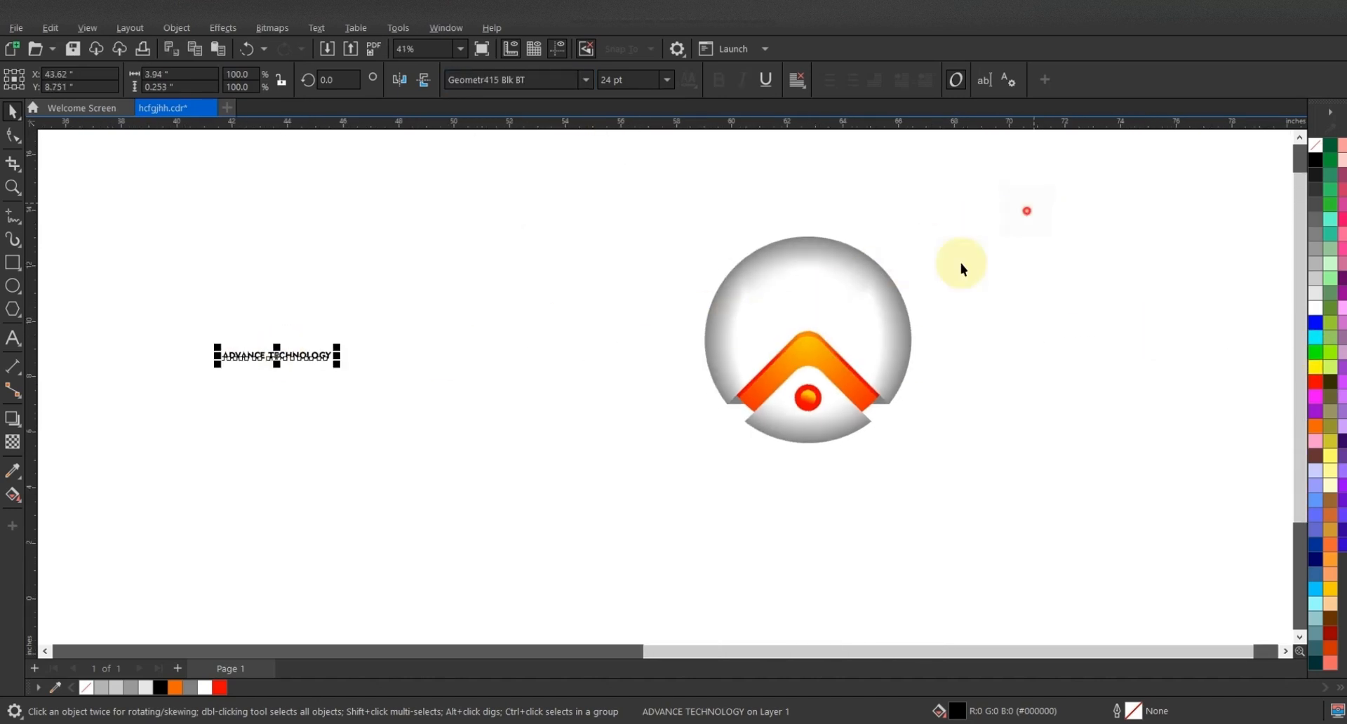
left_click_drag(961, 269, 524, 522)
key("shift+F2")
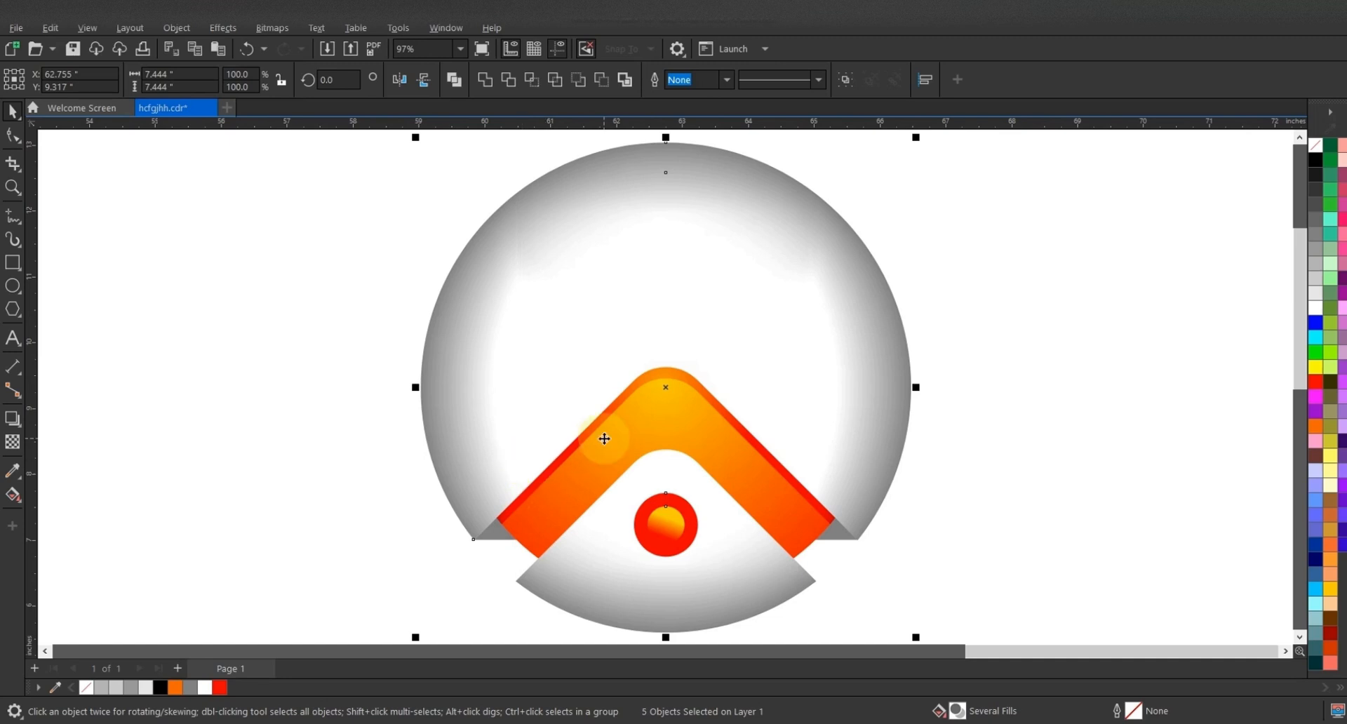
left_click(1027, 349)
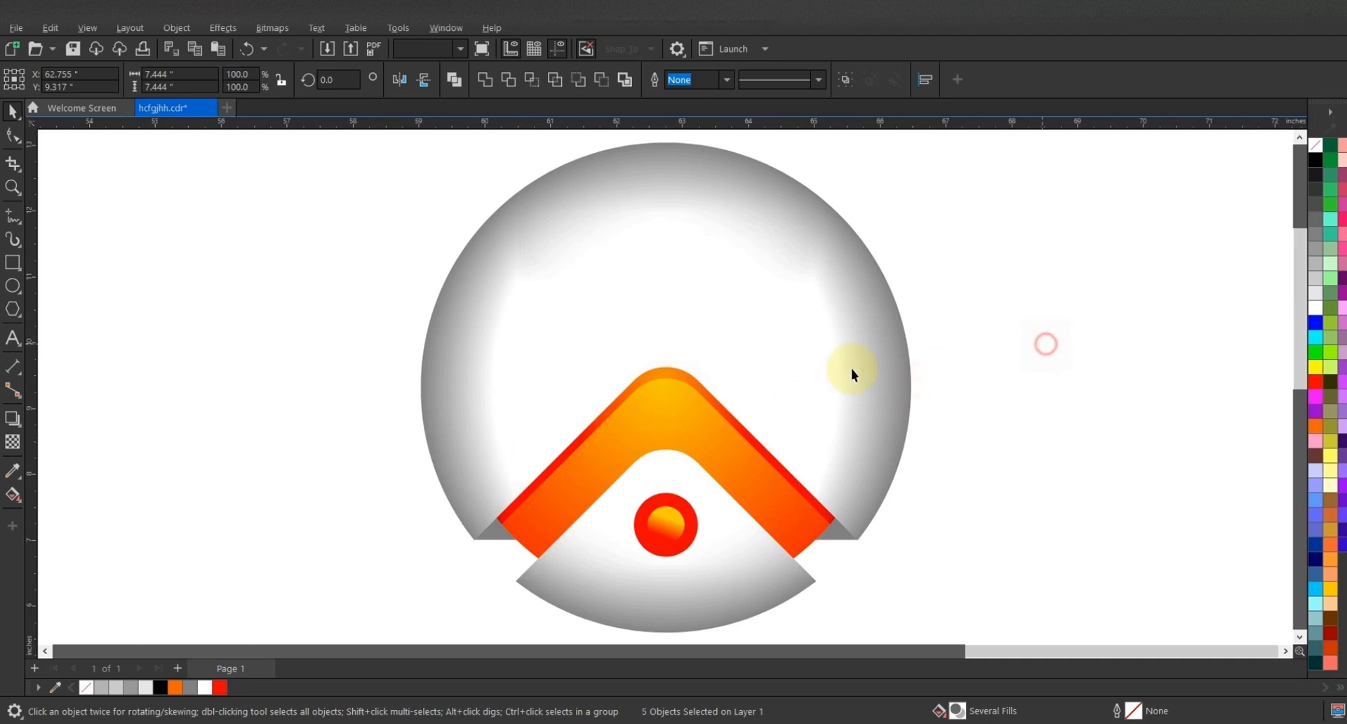
Draw a circle about 3.88 in wide and place it over the middle of the logo
left_click(12, 286)
left_click_drag(126, 257, 330, 517)
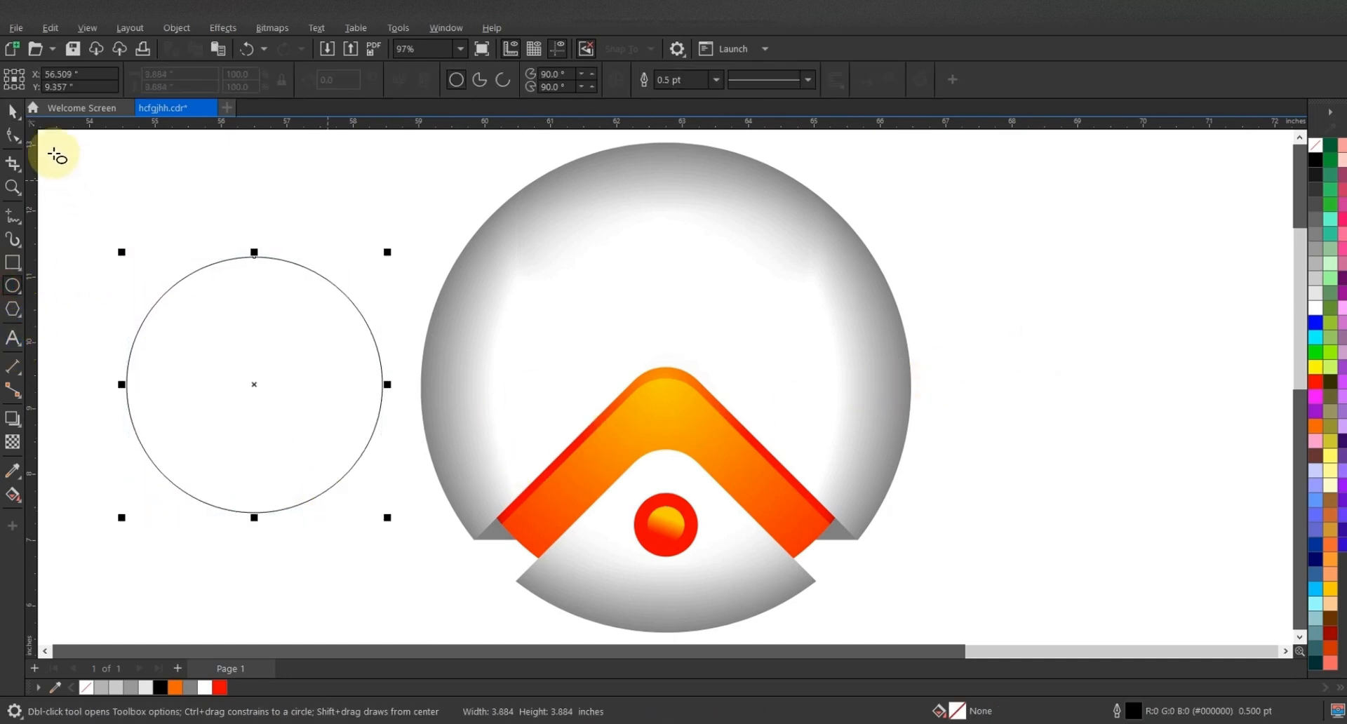
key("space")
left_click_drag(254, 386, 682, 393)
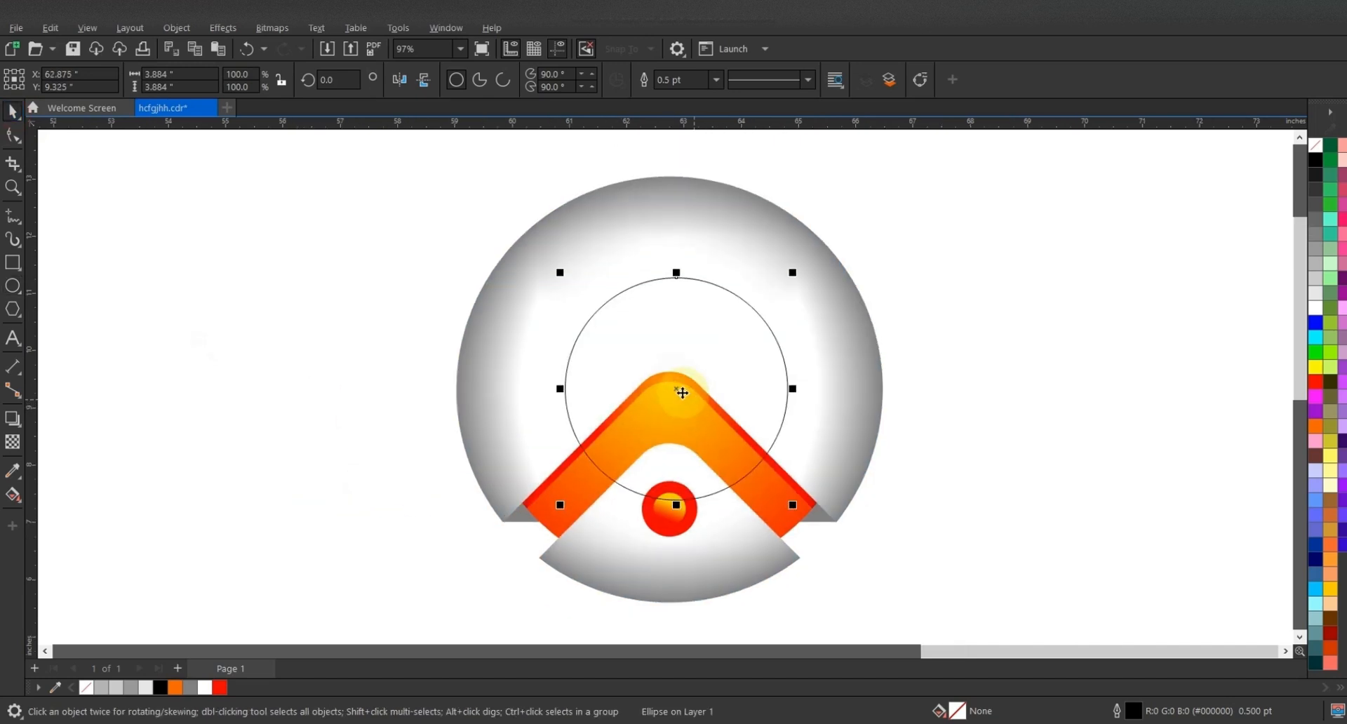
Enlarge the outlined circle to about 4.14 in and align it horizontally centred with the logo
scroll(682, 392, "down", 2)
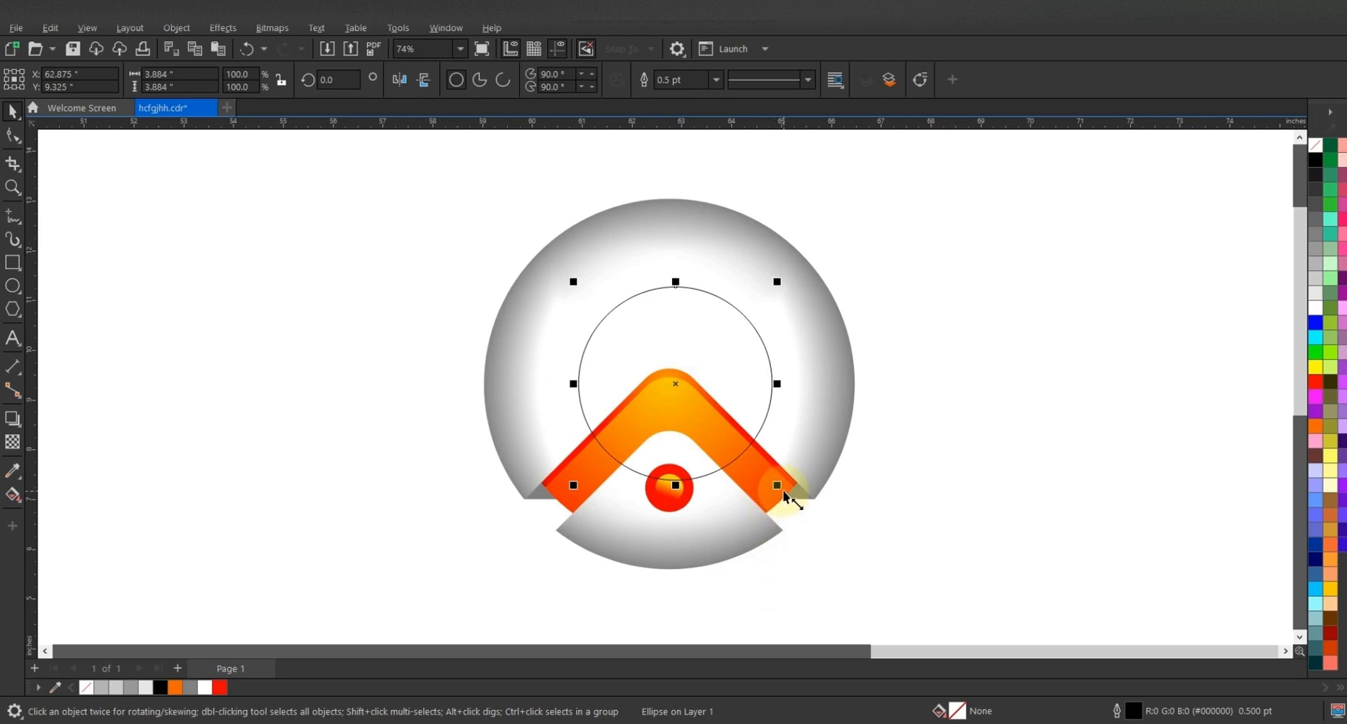
left_click_drag(779, 491, 790, 507)
left_click_drag(665, 349, 661, 347)
left_click(670, 218, "shift")
left_click(925, 325)
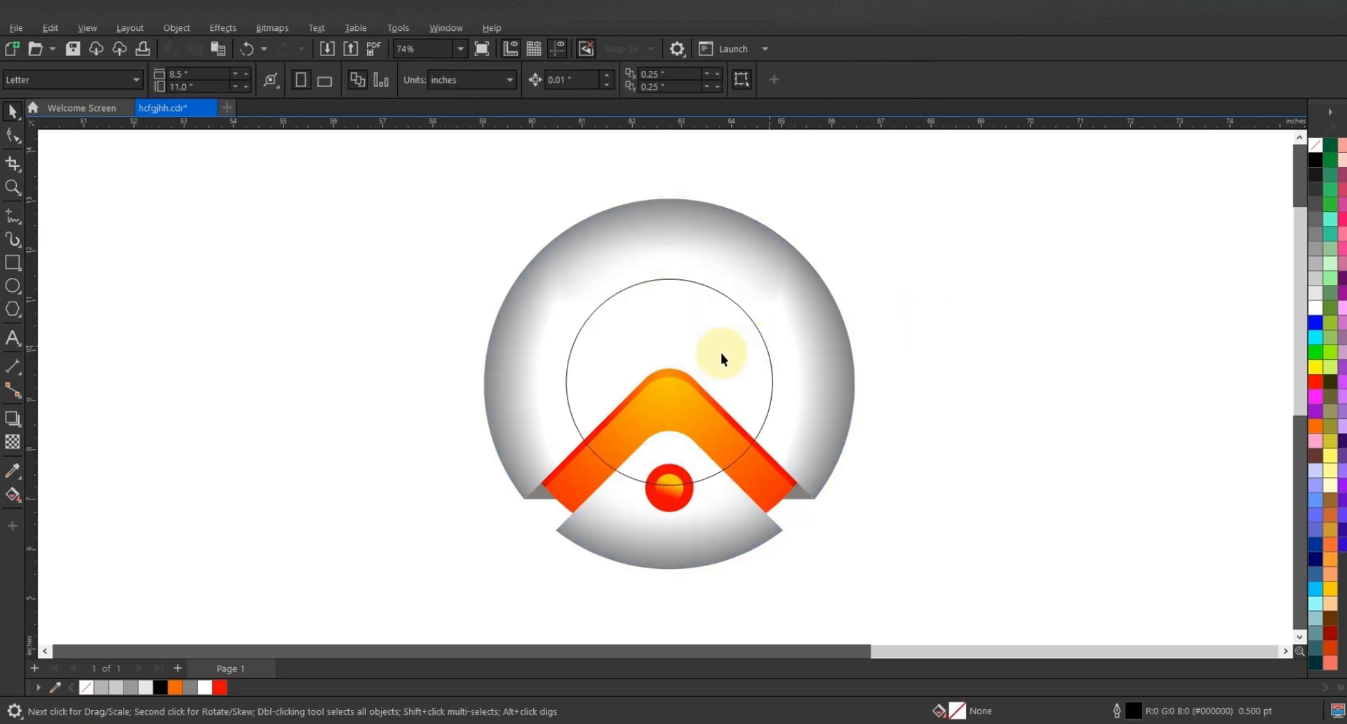
Fill the central circle white and apply a vertical linear fountain transparency that fades from its upper edge toward the chevron
left_click(721, 352)
left_click(1316, 308)
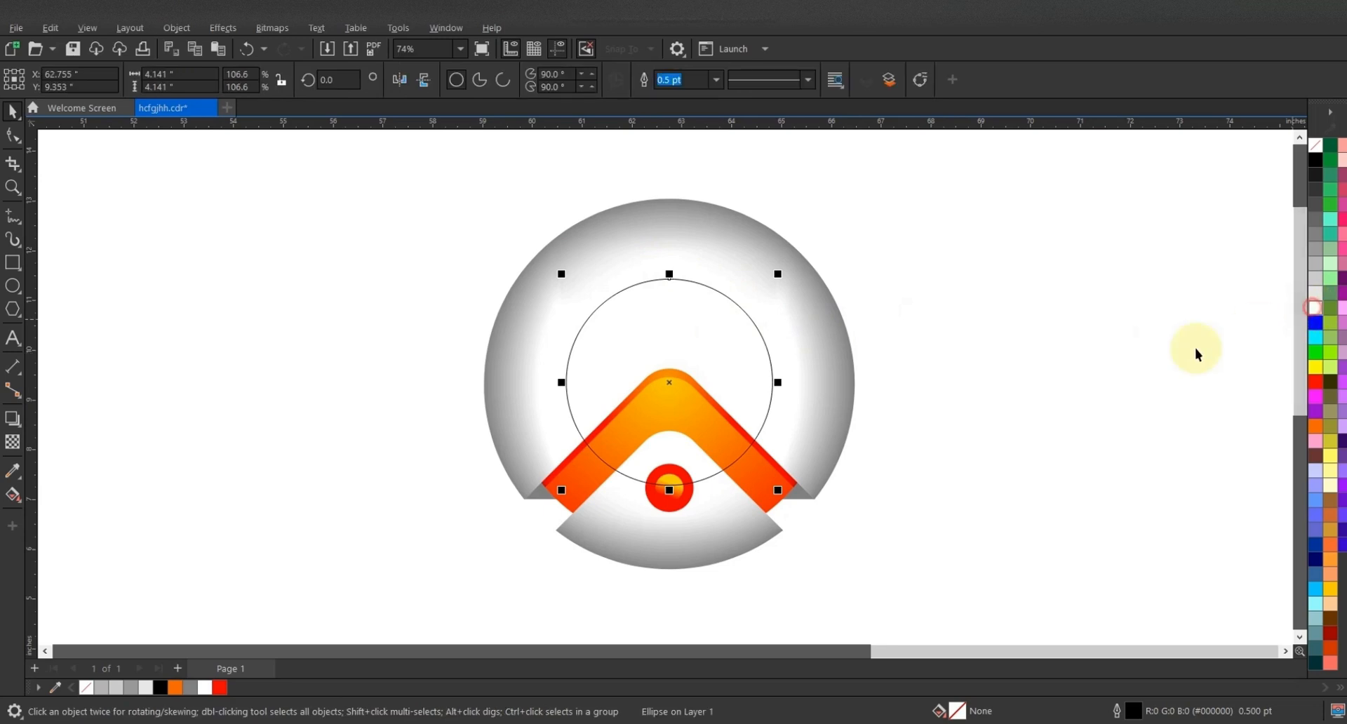
left_click(13, 441)
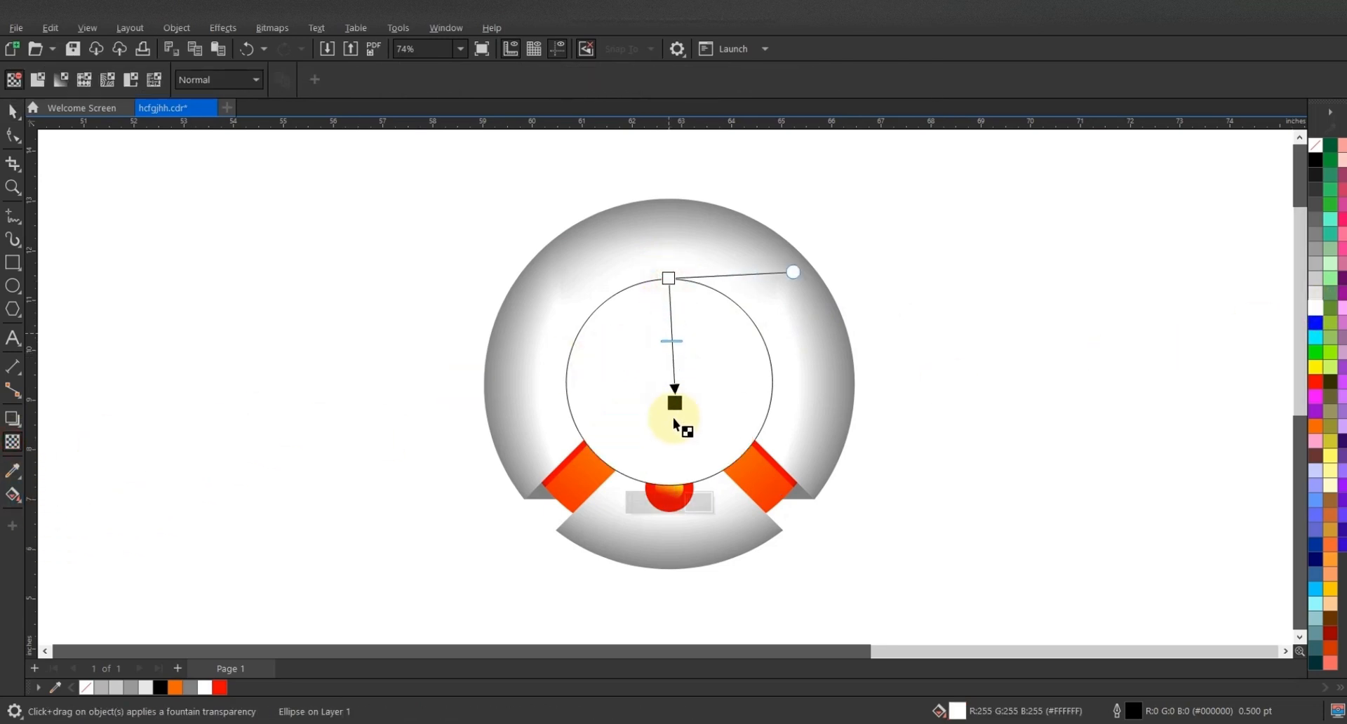
left_click_drag(673, 423, 667, 448)
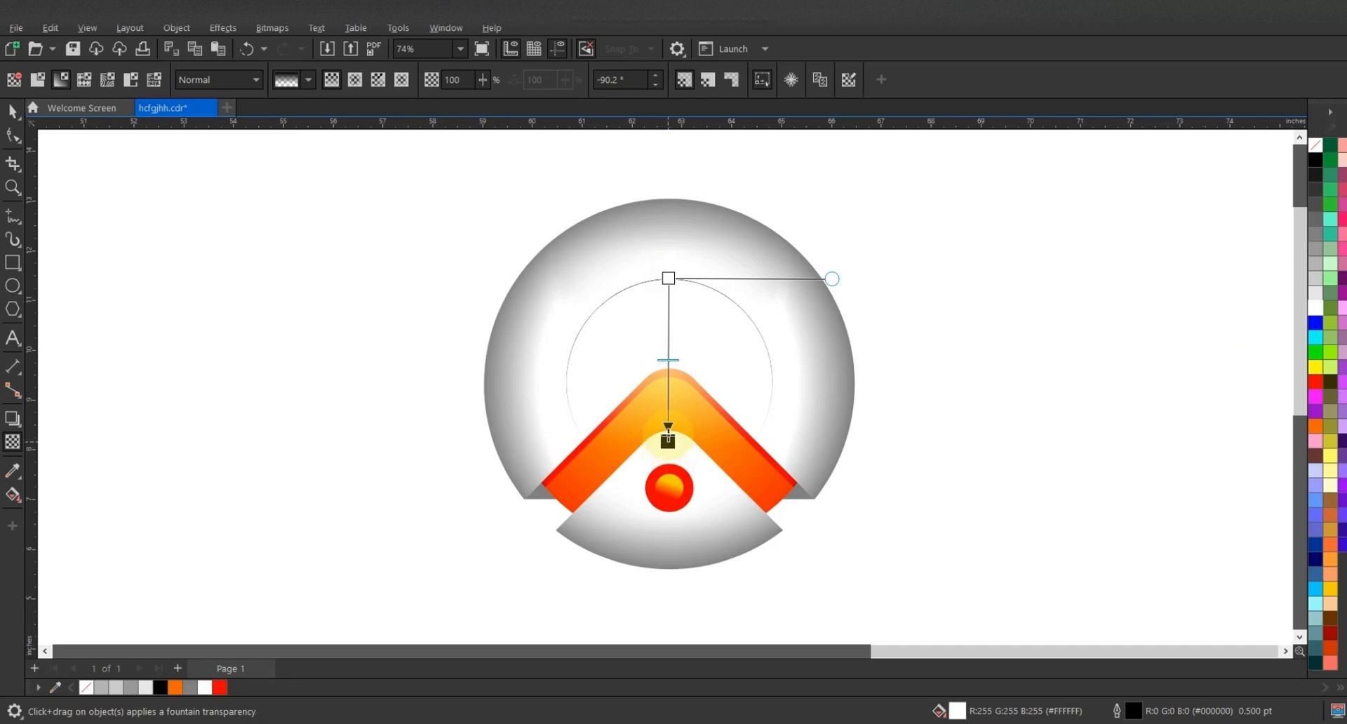
left_click(362, 323)
left_click(12, 111)
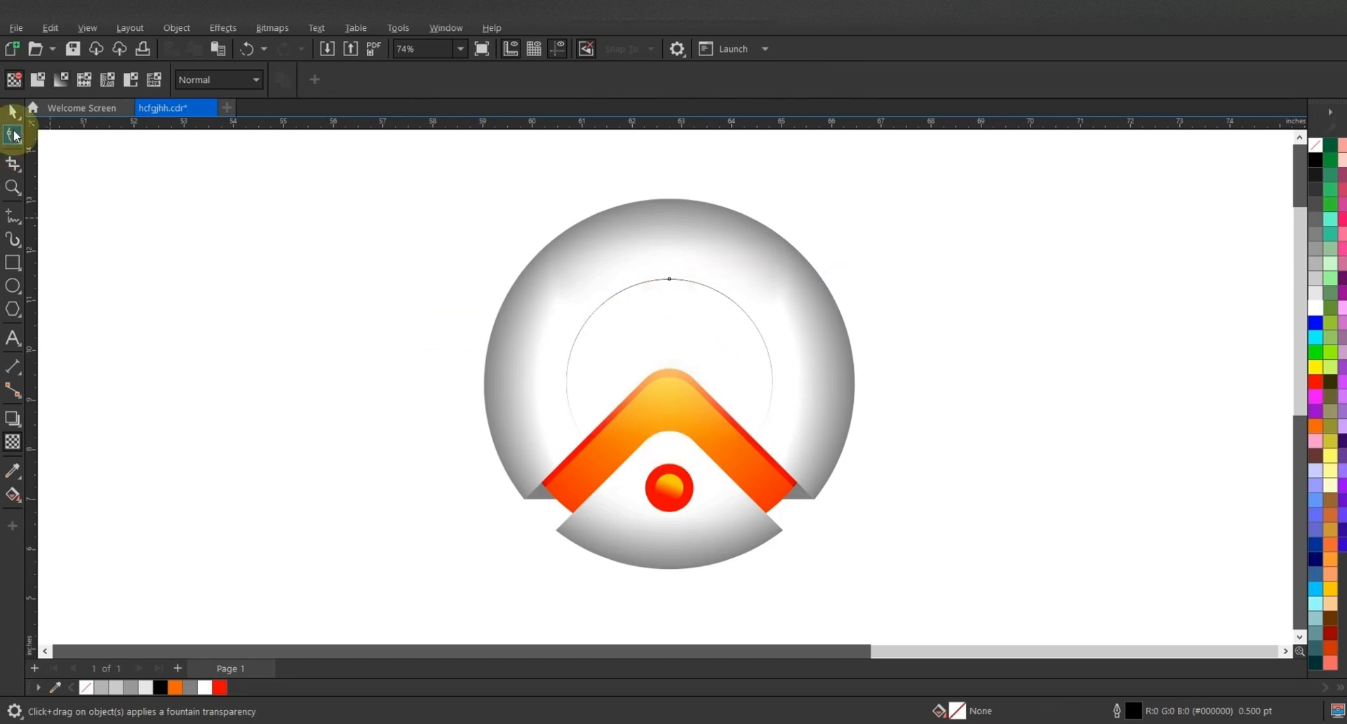
Try the fading central circle without its black outline
right_click(1314, 144)
left_click(765, 472)
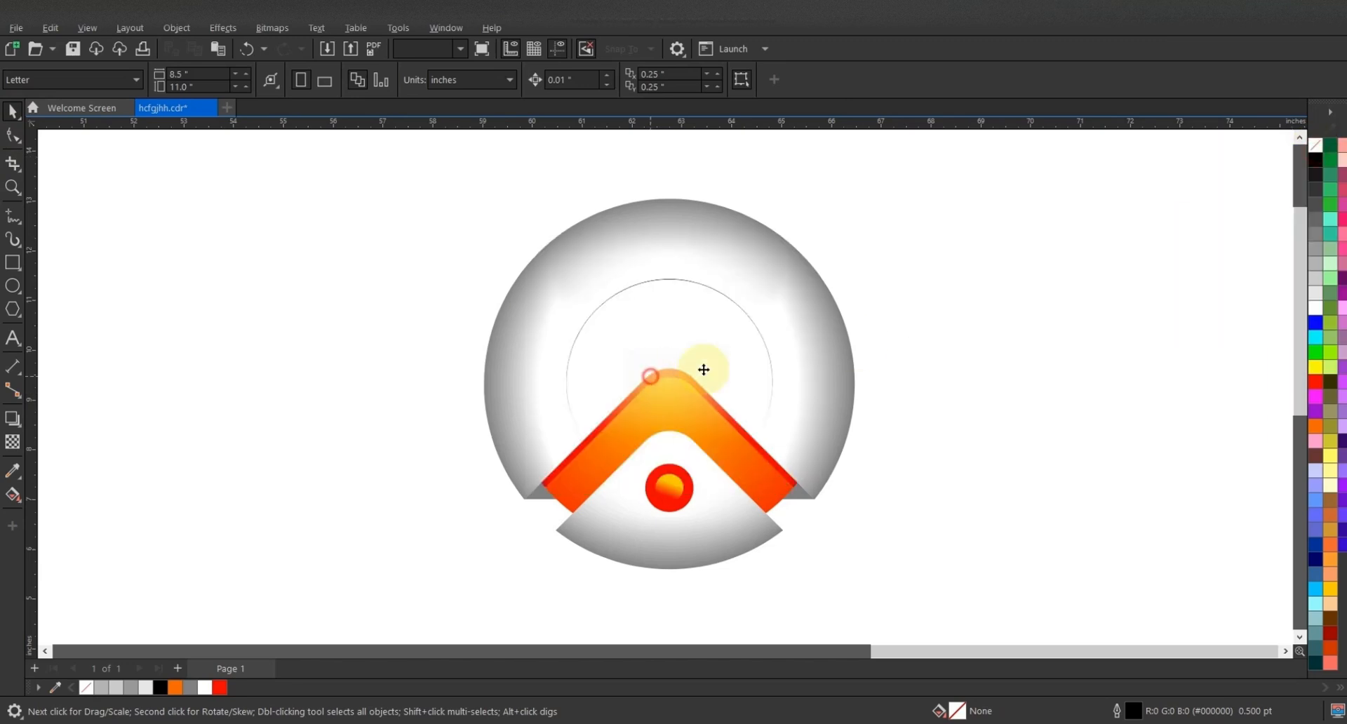
left_click(703, 363)
right_click(1327, 164)
left_click(1030, 296)
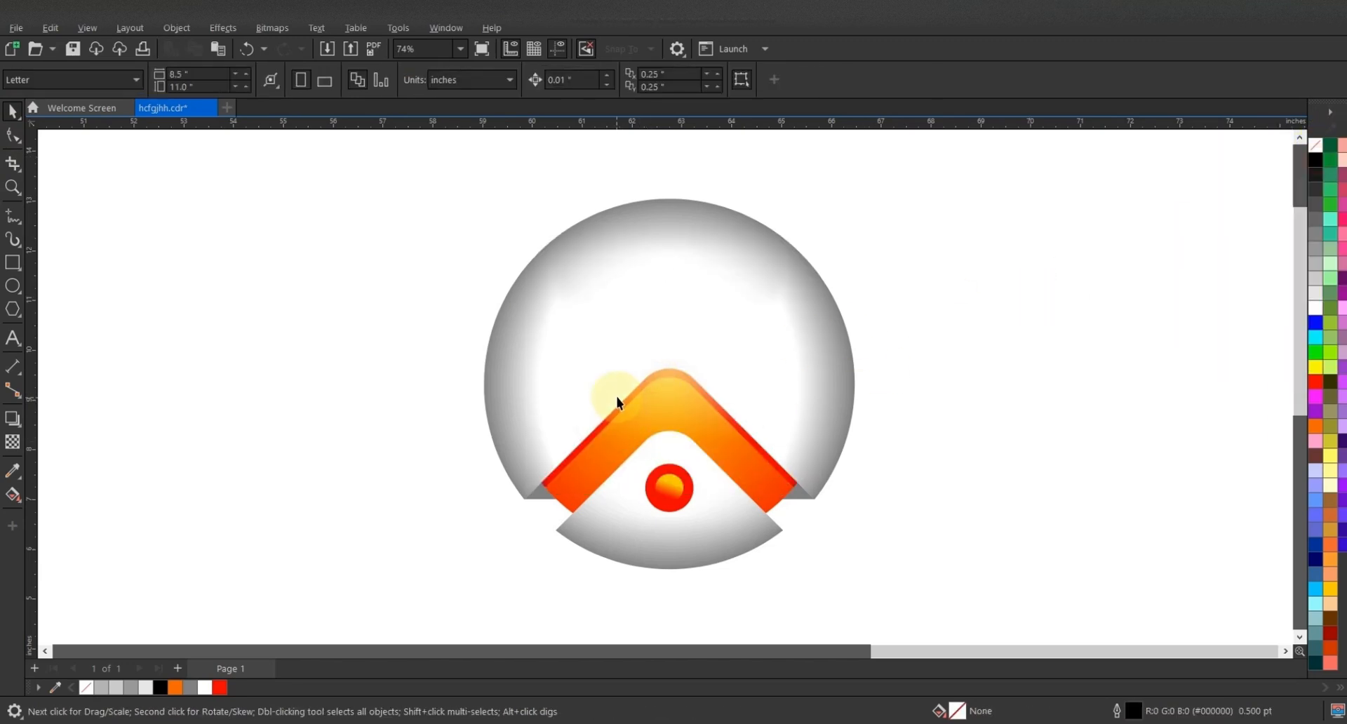
Recolour the logo's large base shape from white to light gray #E6E6E6, keeping its darker edge shading
left_click(721, 243)
left_click(1318, 289)
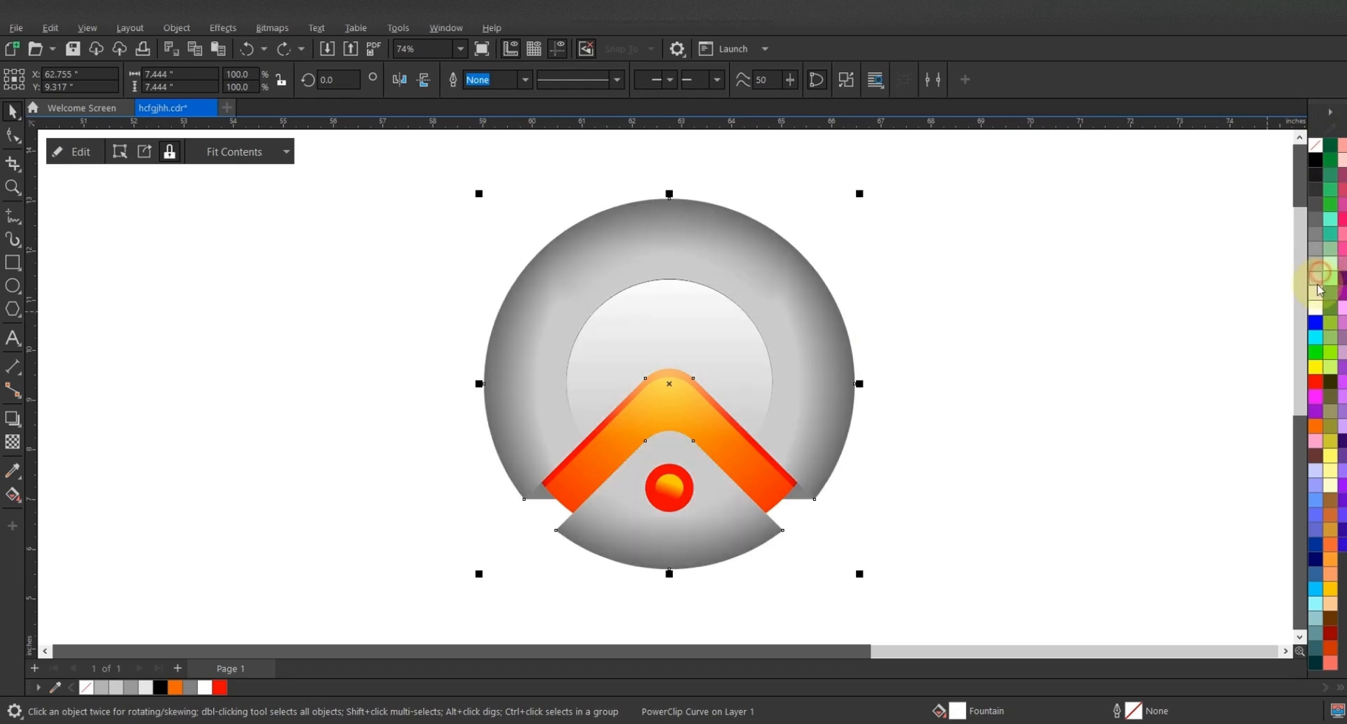
left_click(751, 327)
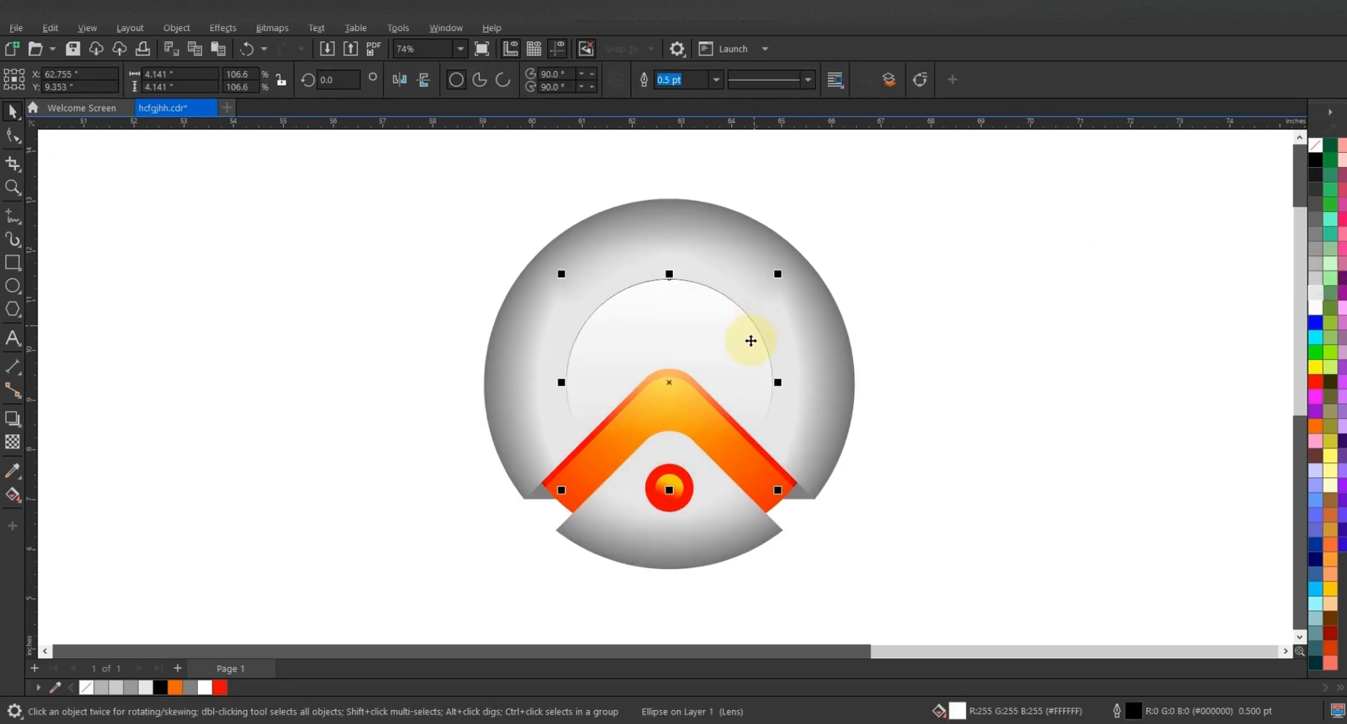
left_click(288, 451)
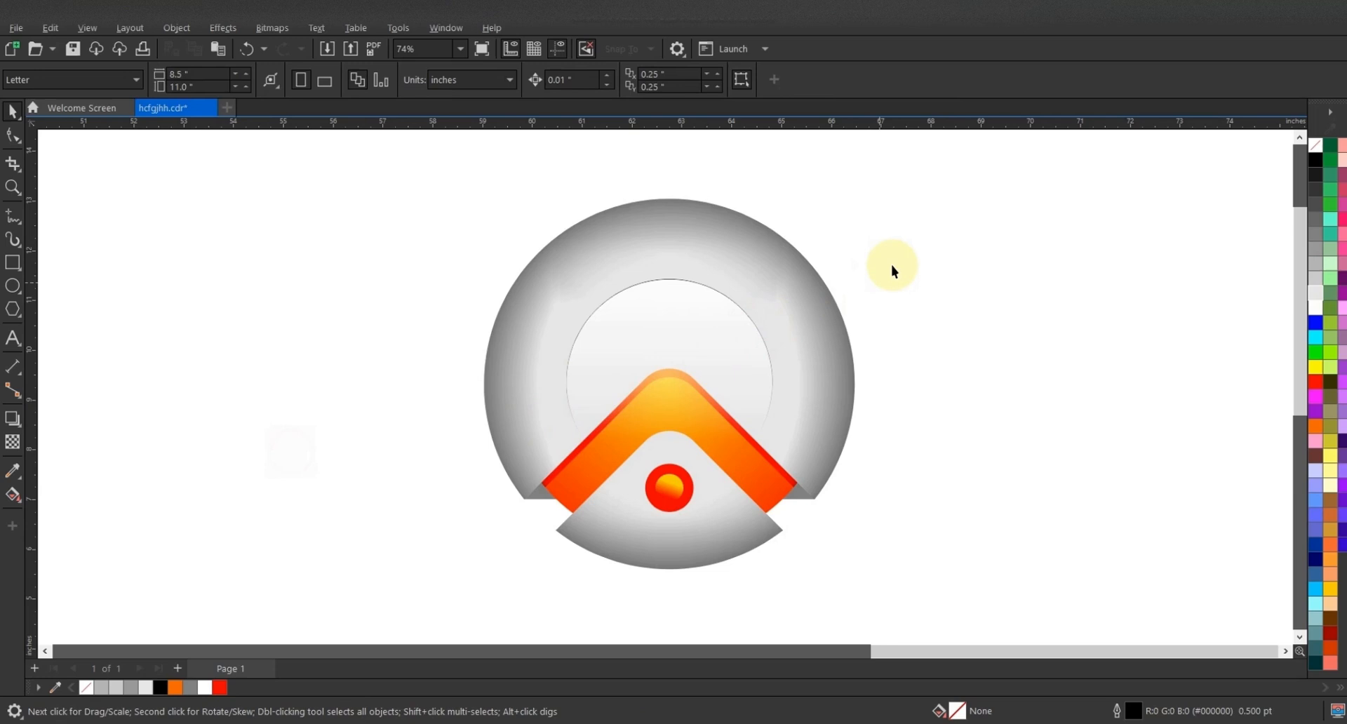
Remove the outline from the semi-transparent white circle in the middle of the logo
left_click(709, 334)
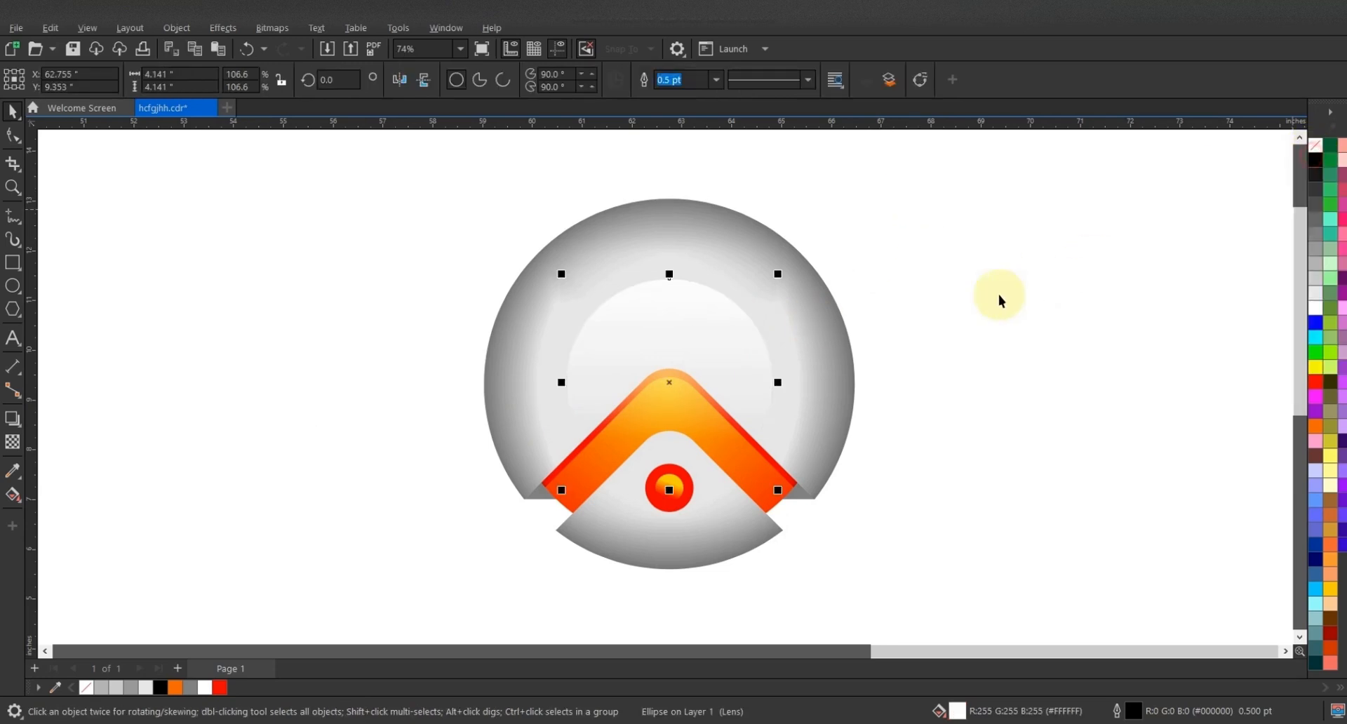
left_click(974, 278)
left_click(766, 322)
Enlarge the semi-transparent central circle to about 4.67 in and align it horizontally centred with the logo's base shape
left_click(720, 335)
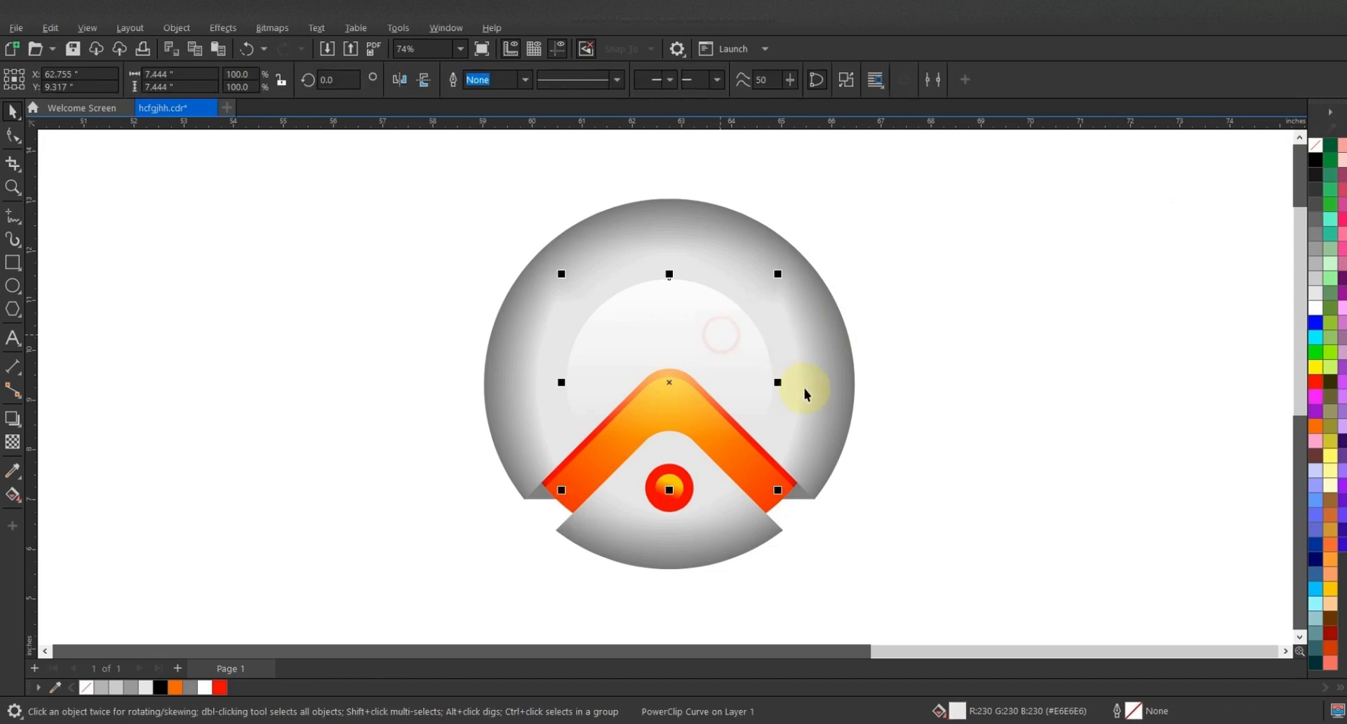
left_click_drag(779, 495, 794, 515)
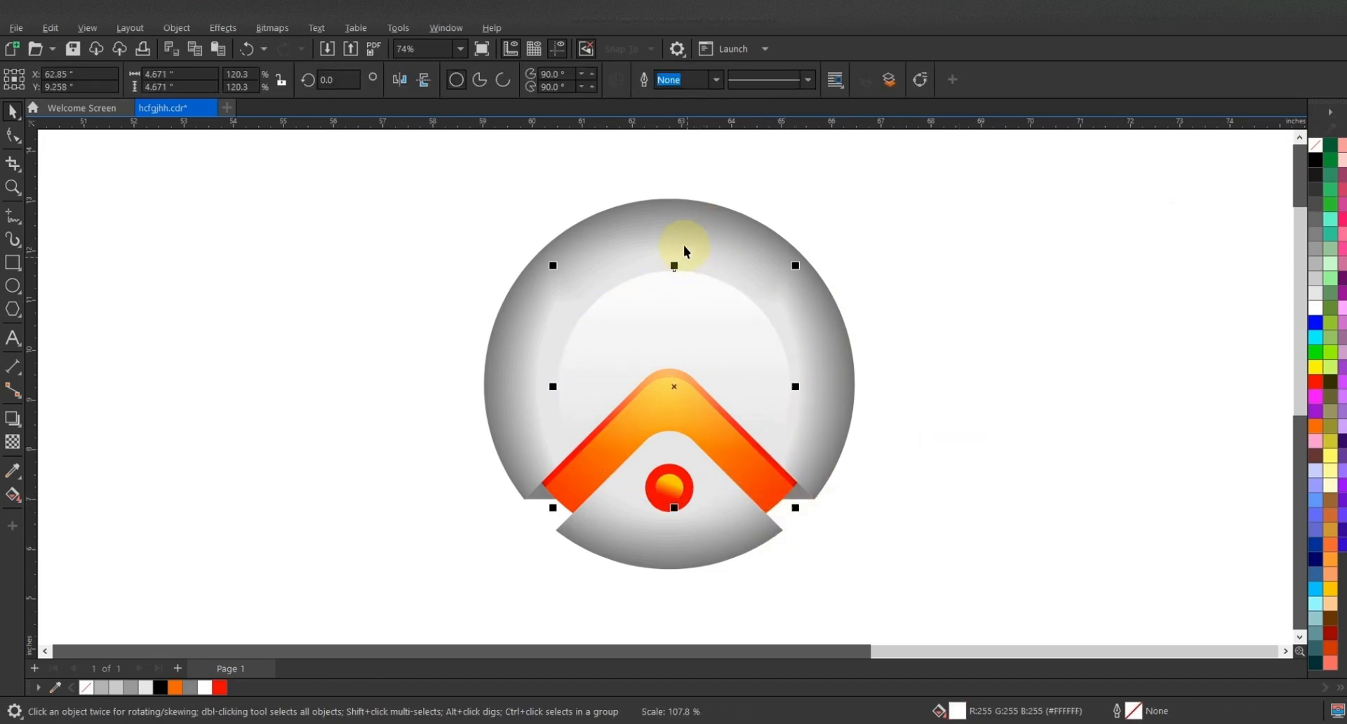
left_click(675, 223, "shift")
left_click(975, 255)
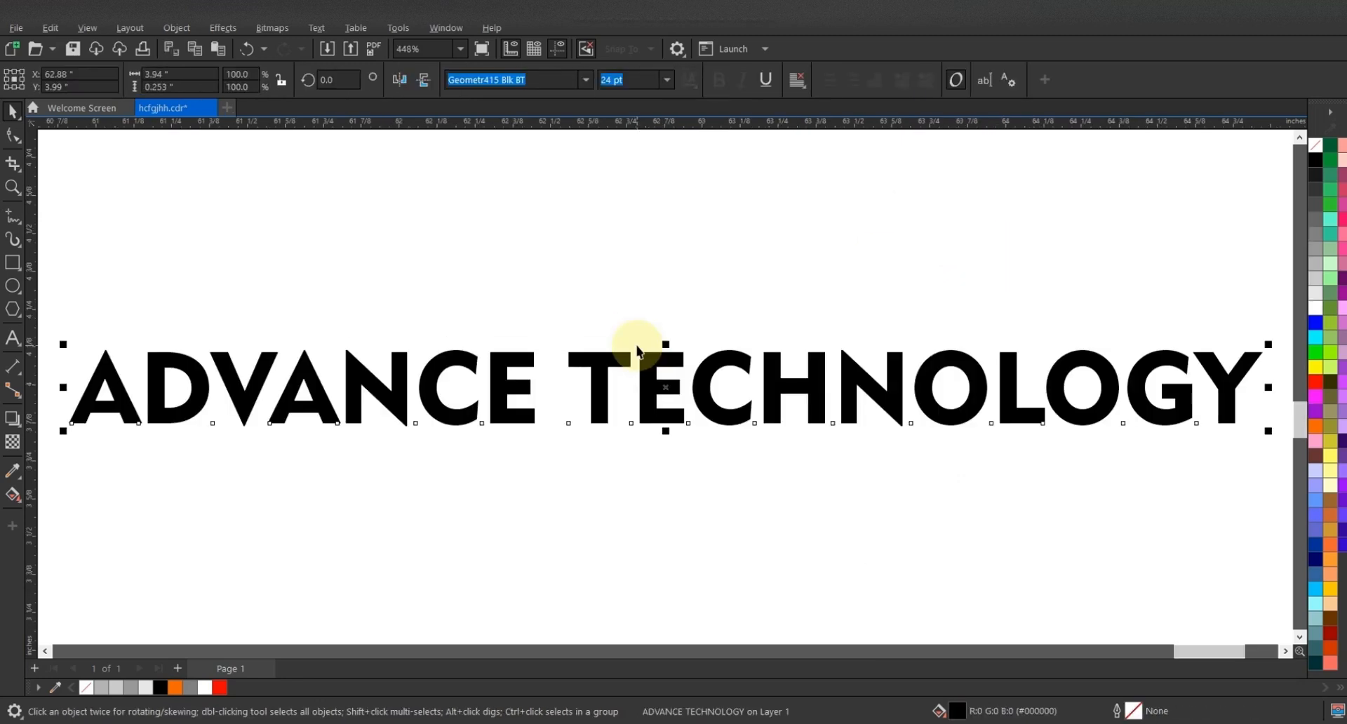
Enlarge the ADVANCE TECHNOLOGY text to about 57 pt, roughly 9.39 in wide, and place it centred just below the logo
scroll(637, 350, "down", 8)
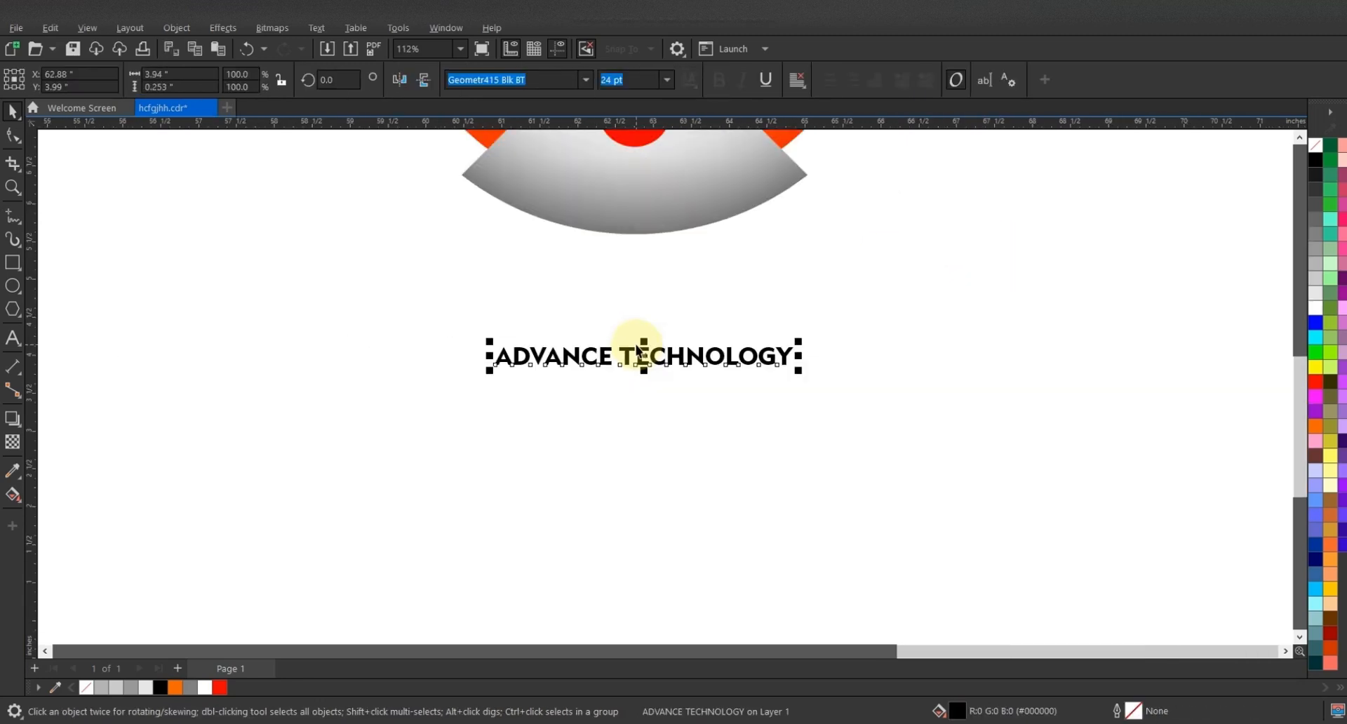
left_click(768, 610)
left_click_drag(730, 625, 923, 534)
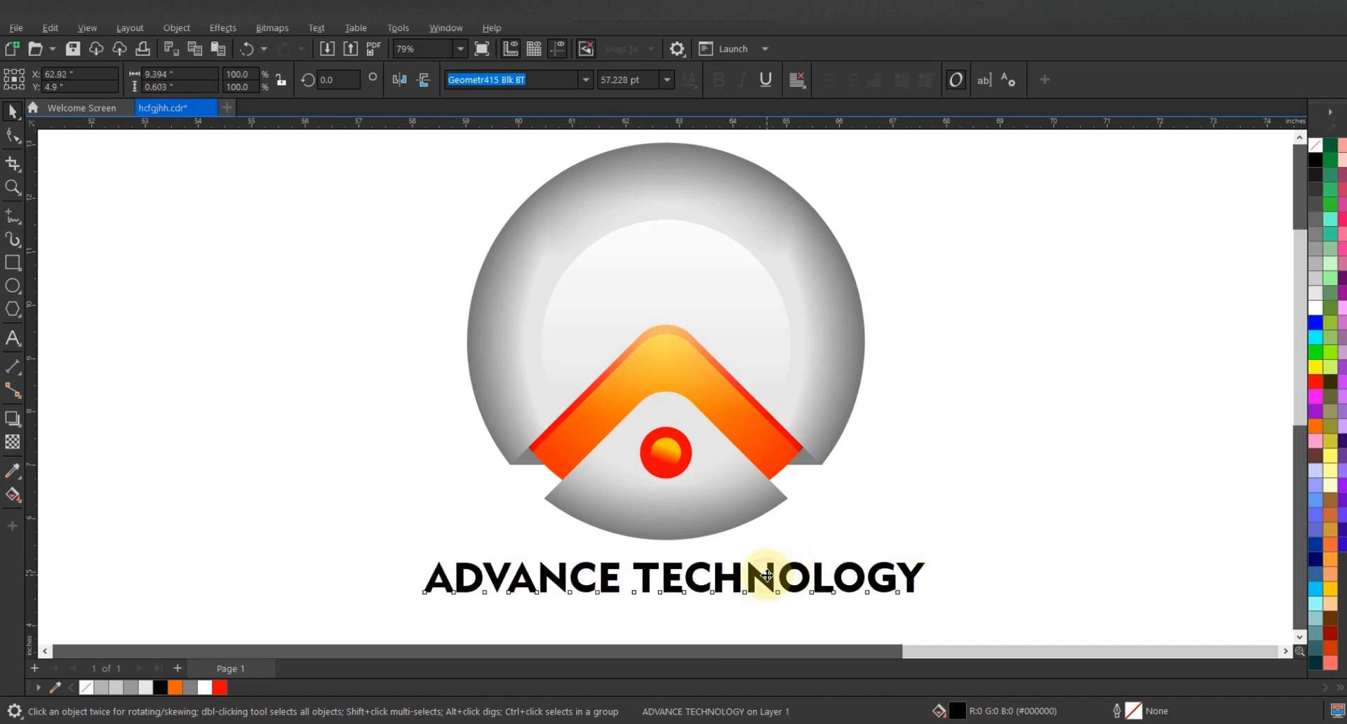
left_click_drag(767, 575, 764, 570)
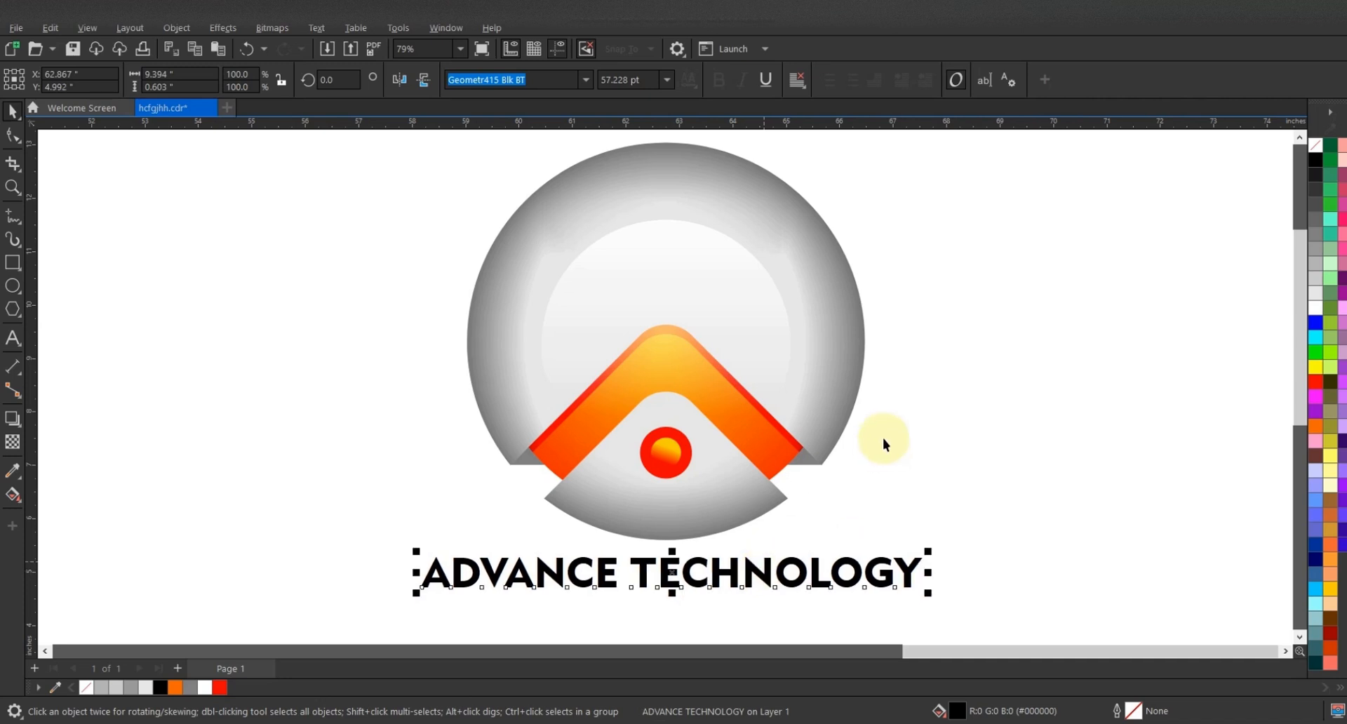
left_click(950, 382)
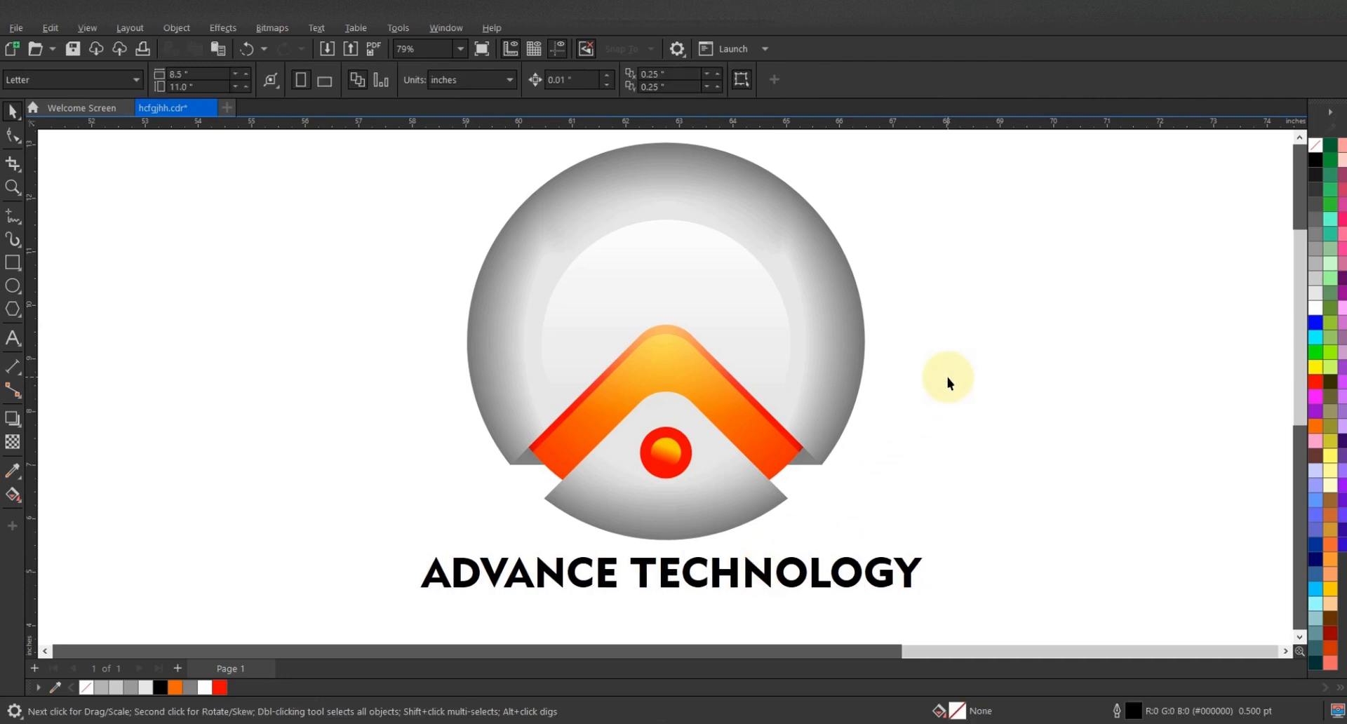